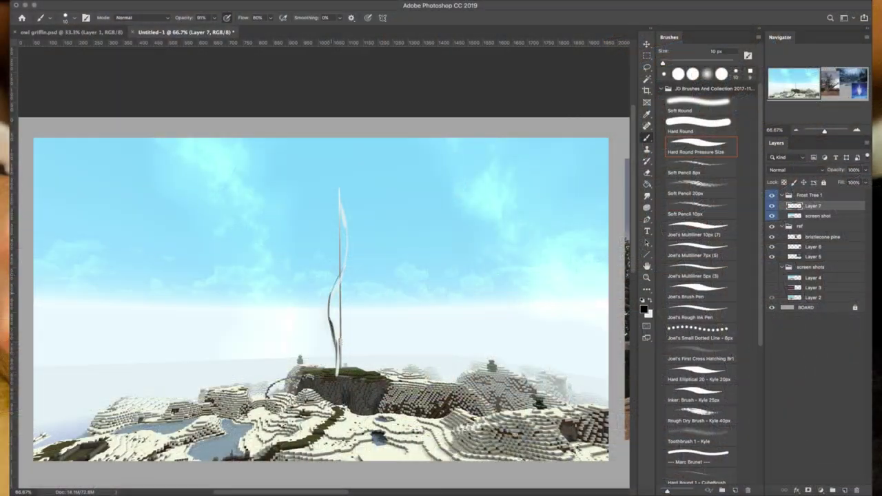
- Sketch pale and dark trunk strokes over the spire, erasing the upper strokes
{"action": "left_click_drag", "start_coordinate": [342, 274], "coordinate": [338, 188]}
{"action": "mouse_move", "coordinate": [344, 234]}
{"action": "left_mouse_down"}
{"action": "mouse_move", "coordinate": [337, 322]}
{"action": "mouse_move", "coordinate": [356, 367]}
{"action": "left_mouse_up"}
{"action": "key", "text": "super+equal"}
{"action": "left_click_drag", "start_coordinate": [395, 340], "coordinate": [383, 184]}
{"action": "key", "text": "e"}
{"action": "left_click_drag", "start_coordinate": [385, 90], "coordinate": [386, 207]}
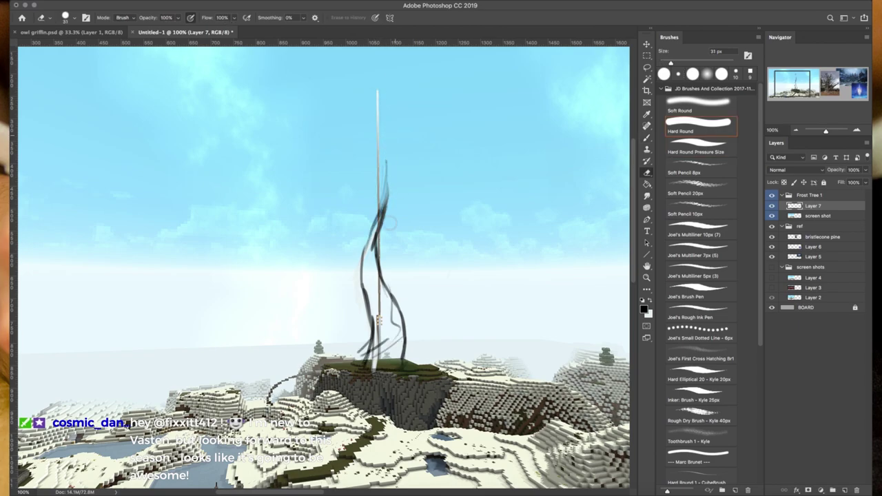
{"action": "key", "text": "b"}
- Paint curling branches and lower twigs off the twisted trunk
{"action": "mouse_move", "coordinate": [380, 170]}
{"action": "left_mouse_down"}
{"action": "mouse_move", "coordinate": [383, 142]}
{"action": "mouse_move", "coordinate": [412, 111]}
{"action": "left_mouse_up"}
{"action": "left_click_drag", "start_coordinate": [387, 186], "coordinate": [437, 148]}
{"action": "mouse_move", "coordinate": [383, 215]}
{"action": "left_mouse_down"}
{"action": "mouse_move", "coordinate": [416, 196]}
{"action": "mouse_move", "coordinate": [323, 182]}
{"action": "left_mouse_up"}
{"action": "mouse_move", "coordinate": [364, 230]}
{"action": "left_mouse_down"}
{"action": "mouse_move", "coordinate": [356, 250]}
{"action": "mouse_move", "coordinate": [406, 234]}
{"action": "left_mouse_up"}
{"action": "left_click_drag", "start_coordinate": [446, 215], "coordinate": [470, 219]}
{"action": "left_click_drag", "start_coordinate": [370, 274], "coordinate": [329, 338]}
- Add a white-filled layer under the sketch at 56% opacity named 'screen'
{"action": "key", "text": "ctrl+shift+alt+n"}
{"action": "key", "text": "x"}
{"action": "key", "text": "alt+BackSpace"}
{"action": "key", "text": "v"}
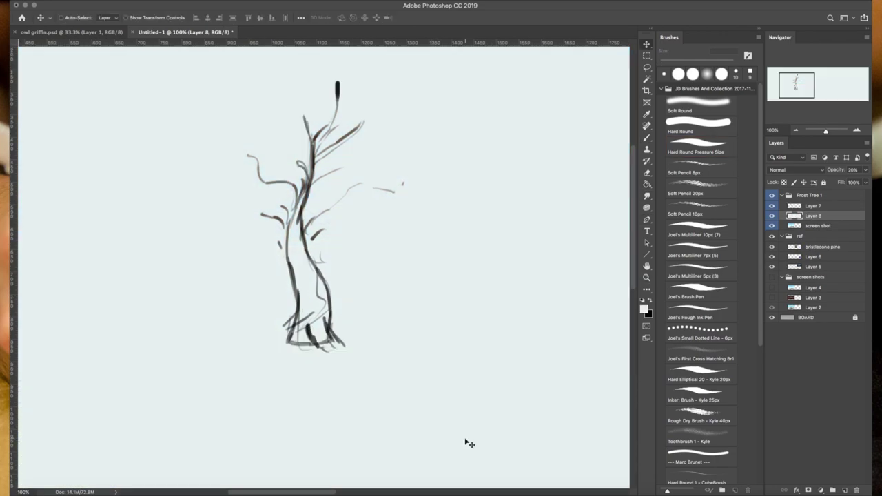
{"action": "type", "text": "56screen"}
{"action": "key", "text": "Return"}
- On Layer 7, paint dark trunk strokes extending down to the tree base
{"action": "left_click_drag", "start_coordinate": [324, 276], "coordinate": [383, 246]}
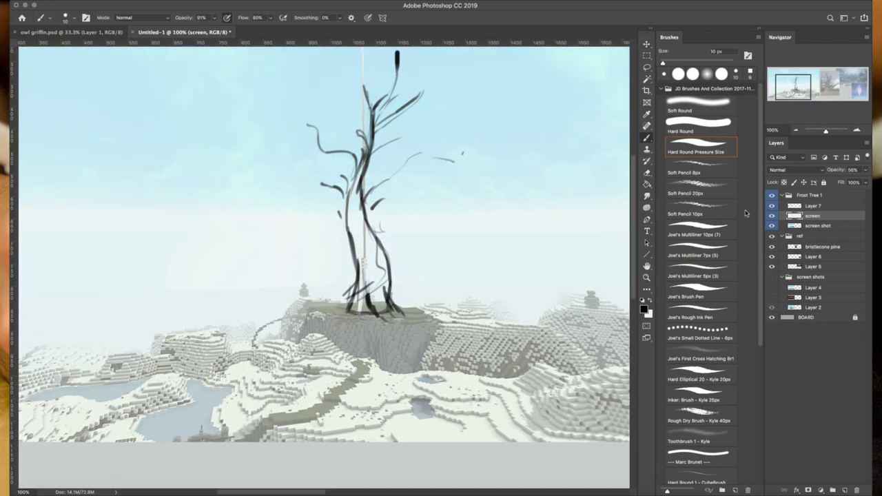
{"action": "key", "text": "b"}
{"action": "left_click", "coordinate": [813, 205]}
{"action": "mouse_move", "coordinate": [366, 283]}
{"action": "left_mouse_down"}
{"action": "mouse_move", "coordinate": [396, 355]}
{"action": "mouse_move", "coordinate": [413, 335]}
{"action": "mouse_move", "coordinate": [340, 333]}
{"action": "left_mouse_up"}
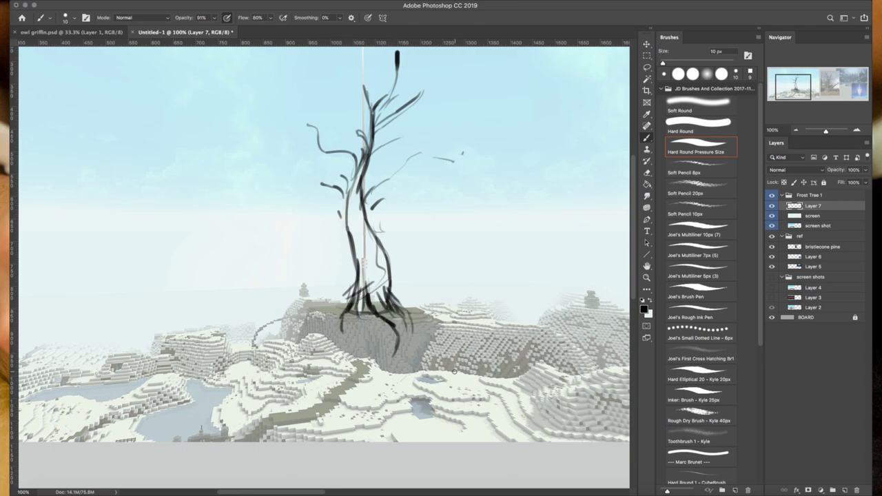
{"action": "left_click_drag", "start_coordinate": [411, 318], "coordinate": [406, 372]}
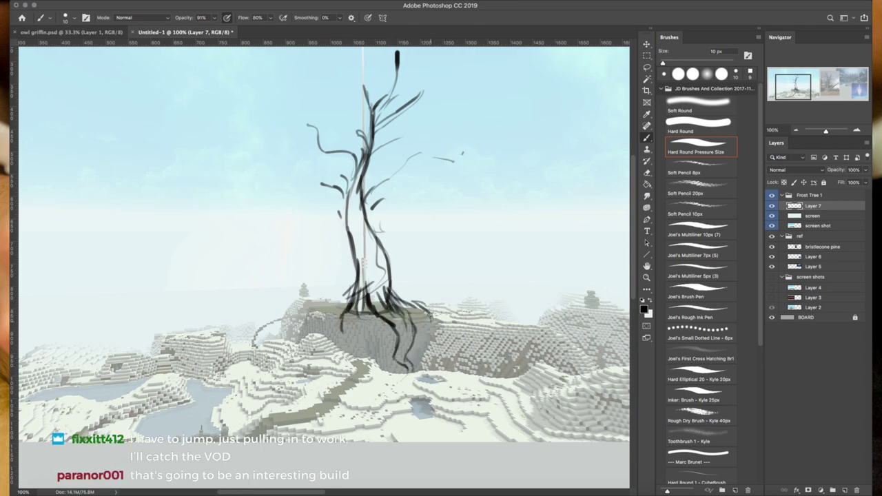
{"action": "left_click_drag", "start_coordinate": [372, 312], "coordinate": [364, 325]}
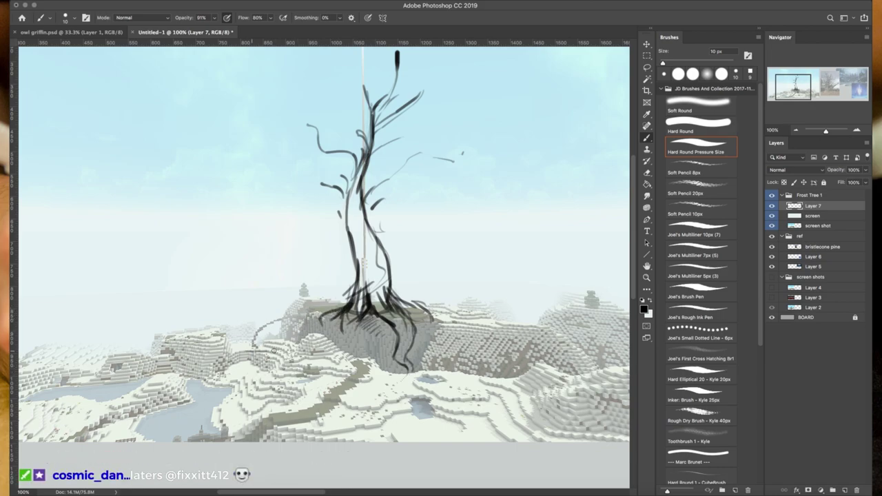
- Draw a curved path arcing to the base with hatching along its side
{"action": "mouse_move", "coordinate": [255, 341]}
{"action": "left_mouse_down"}
{"action": "mouse_move", "coordinate": [288, 319]}
{"action": "mouse_move", "coordinate": [276, 314]}
{"action": "mouse_move", "coordinate": [240, 333]}
{"action": "mouse_move", "coordinate": [255, 368]}
{"action": "left_mouse_up"}
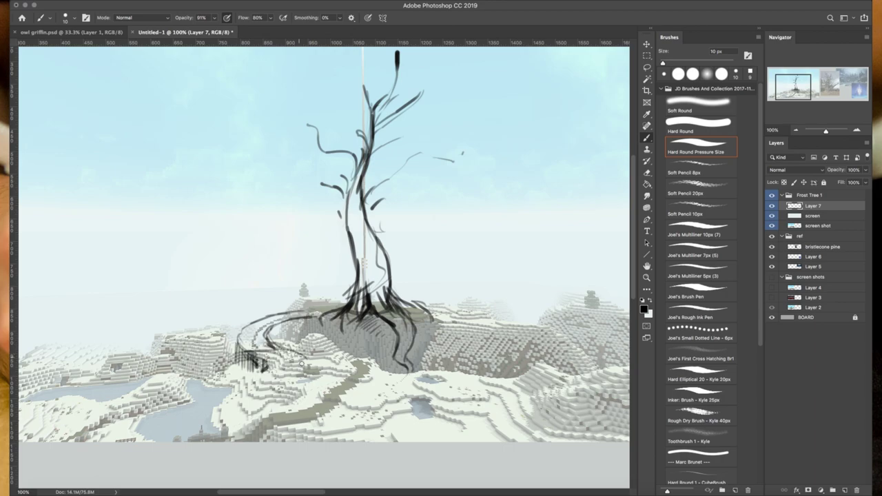
{"action": "left_click_drag", "start_coordinate": [279, 319], "coordinate": [279, 344]}
{"action": "left_click_drag", "start_coordinate": [317, 320], "coordinate": [277, 339]}
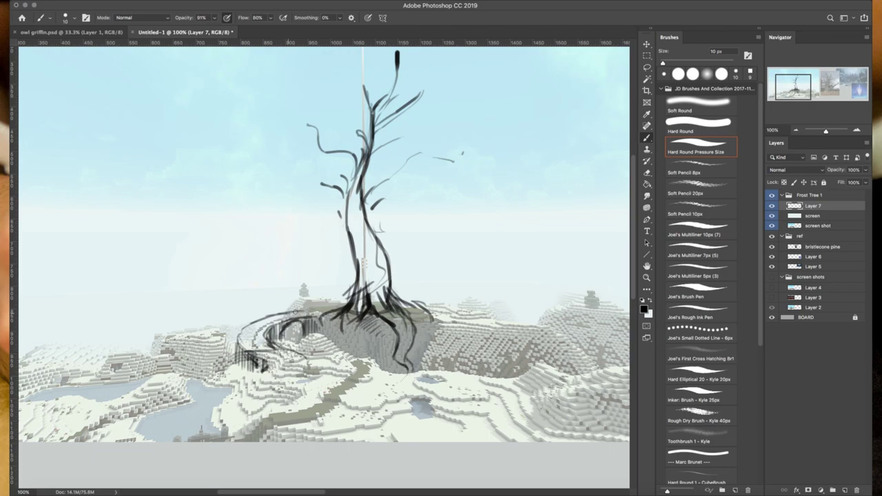
{"action": "scroll", "coordinate": [422, 352], "scroll_direction": "up", "scroll_amount": 3}
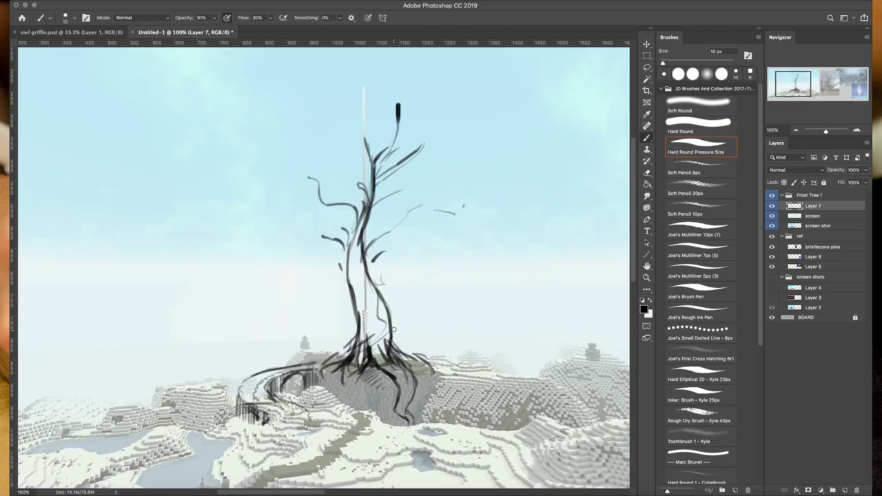
- Paint curving roots and curls out to the right of the tree base
{"action": "mouse_move", "coordinate": [379, 351]}
{"action": "left_mouse_down"}
{"action": "mouse_move", "coordinate": [406, 324]}
{"action": "mouse_move", "coordinate": [396, 310]}
{"action": "left_mouse_up"}
{"action": "left_click_drag", "start_coordinate": [389, 314], "coordinate": [481, 303]}
{"action": "left_click_drag", "start_coordinate": [404, 331], "coordinate": [455, 306]}
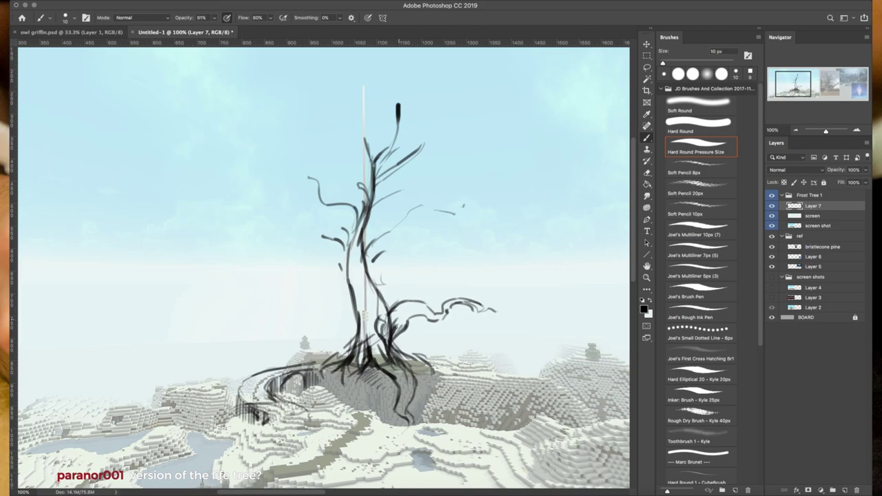
{"action": "key", "text": "ctrl+z"}
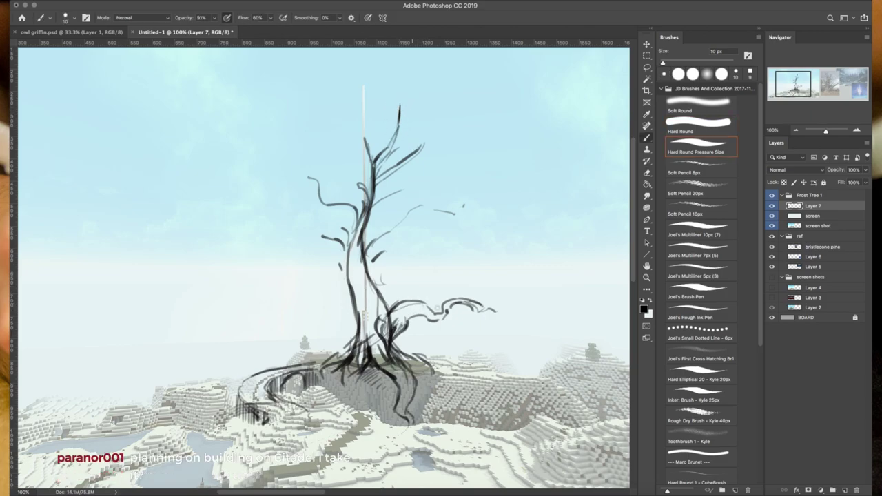
{"action": "key", "text": "ctrl+z"}
{"action": "left_click_drag", "start_coordinate": [407, 320], "coordinate": [423, 283]}
{"action": "mouse_move", "coordinate": [393, 341]}
{"action": "left_mouse_down"}
{"action": "mouse_move", "coordinate": [408, 303]}
{"action": "mouse_move", "coordinate": [445, 295]}
{"action": "left_mouse_up"}
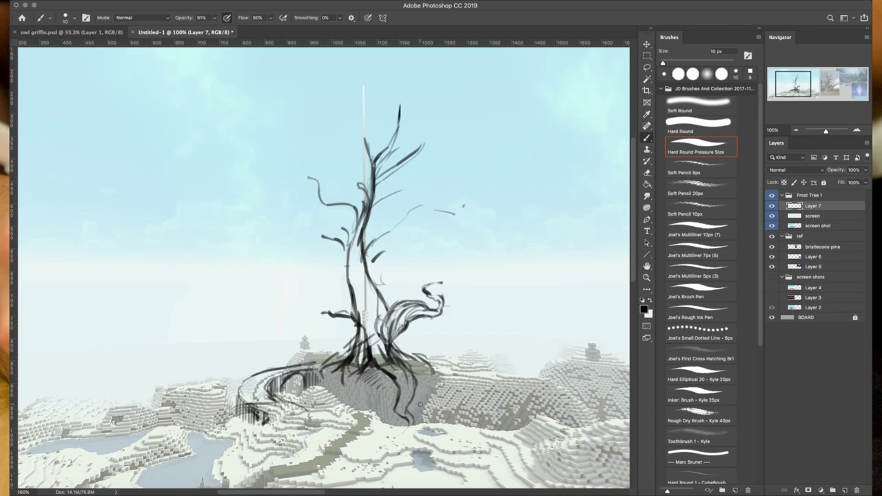
- Paint new branches off the trunk and thicken its lower-left side
{"action": "mouse_move", "coordinate": [356, 360]}
{"action": "left_mouse_down"}
{"action": "mouse_move", "coordinate": [346, 321]}
{"action": "mouse_move", "coordinate": [354, 295]}
{"action": "mouse_move", "coordinate": [404, 247]}
{"action": "left_mouse_up"}
{"action": "left_click_drag", "start_coordinate": [372, 291], "coordinate": [427, 248]}
{"action": "left_click_drag", "start_coordinate": [386, 229], "coordinate": [414, 202]}
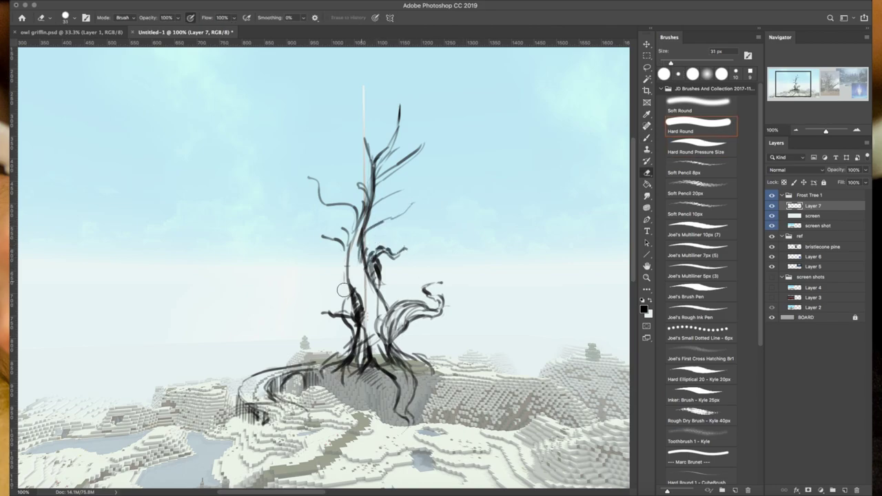
{"action": "mouse_move", "coordinate": [350, 298]}
{"action": "left_mouse_down"}
{"action": "mouse_move", "coordinate": [345, 337]}
{"action": "mouse_move", "coordinate": [327, 350]}
{"action": "left_mouse_up"}
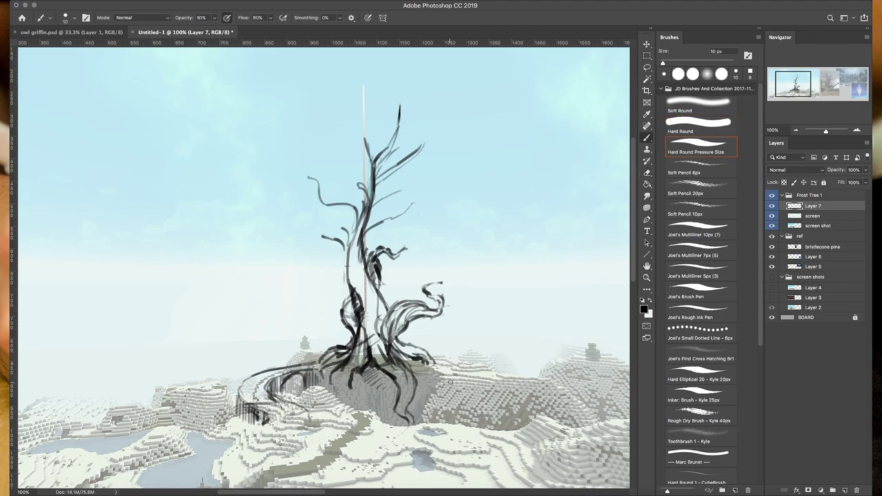
- Toggle the screen layer to compare, set black, and try a bold path curve, then undo it
{"action": "left_click", "coordinate": [771, 216]}
{"action": "left_click", "coordinate": [771, 216]}
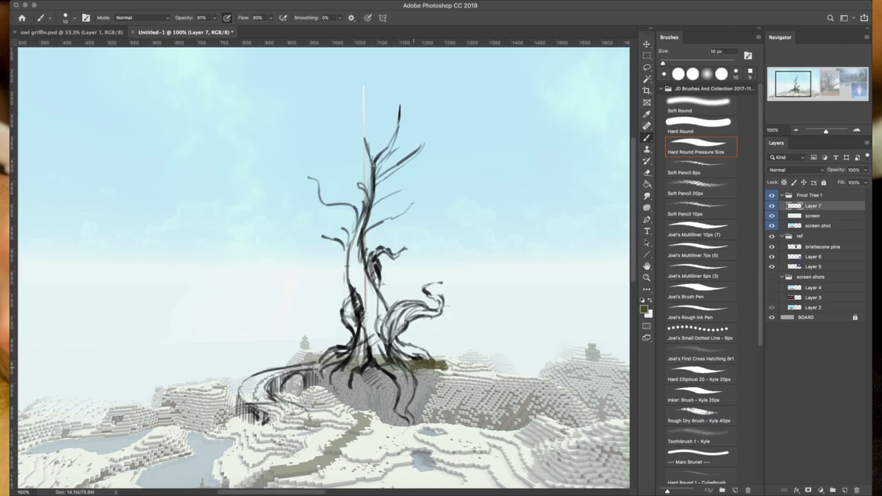
{"action": "key", "text": "e"}
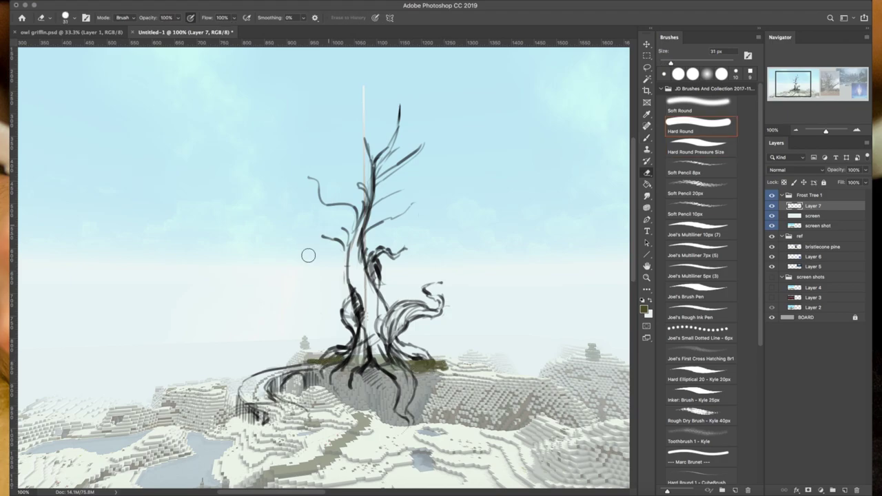
{"action": "key", "text": "b"}
{"action": "key", "text": "e"}
{"action": "key", "text": "b"}
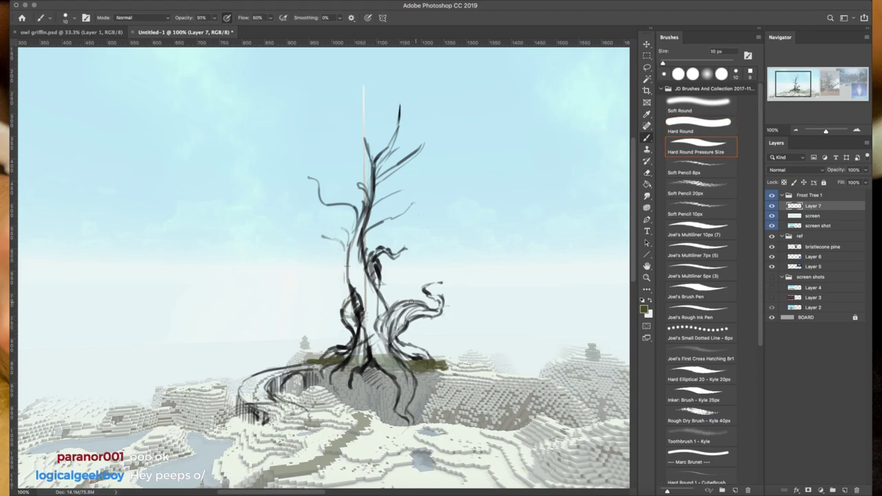
{"action": "key", "text": "x"}
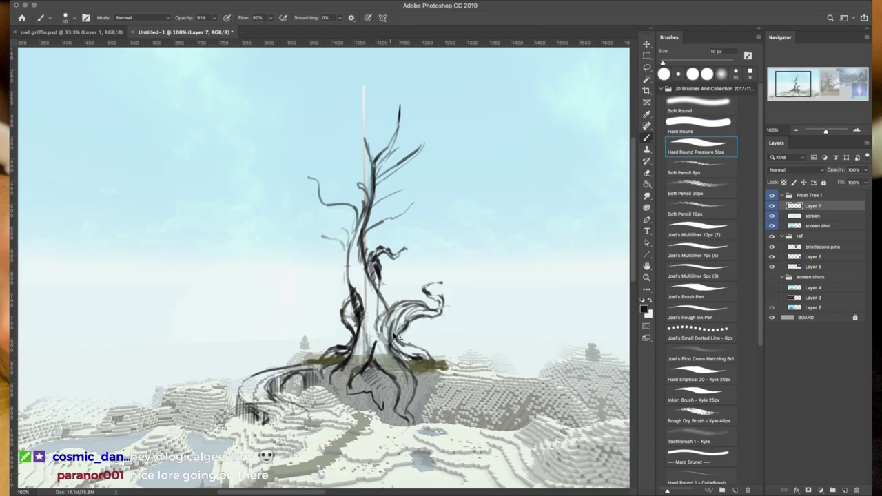
{"action": "left_click_drag", "start_coordinate": [229, 384], "coordinate": [306, 356]}
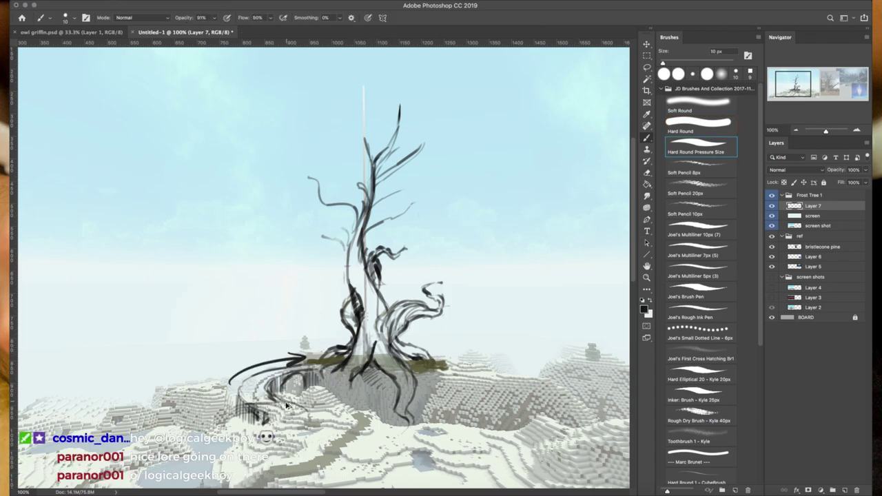
{"action": "key", "text": "ctrl+z"}
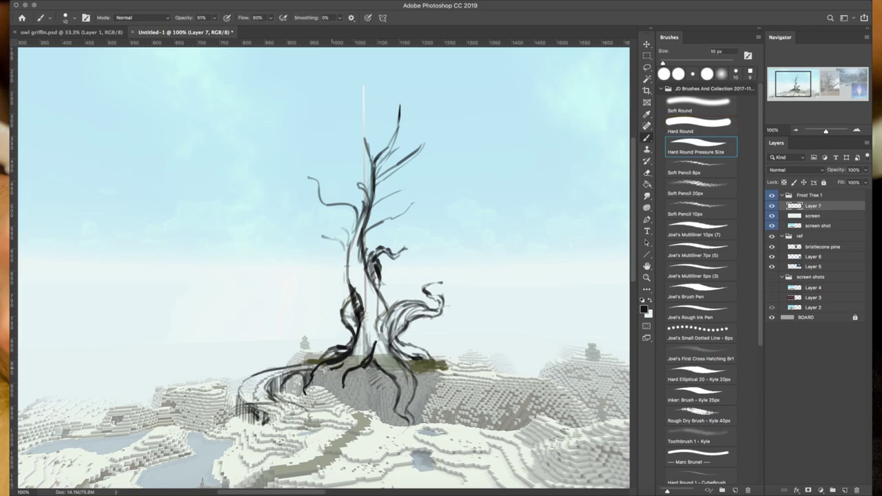
- Add thin roots at the trunk base spreading down over the plateau
{"action": "key", "text": "e"}
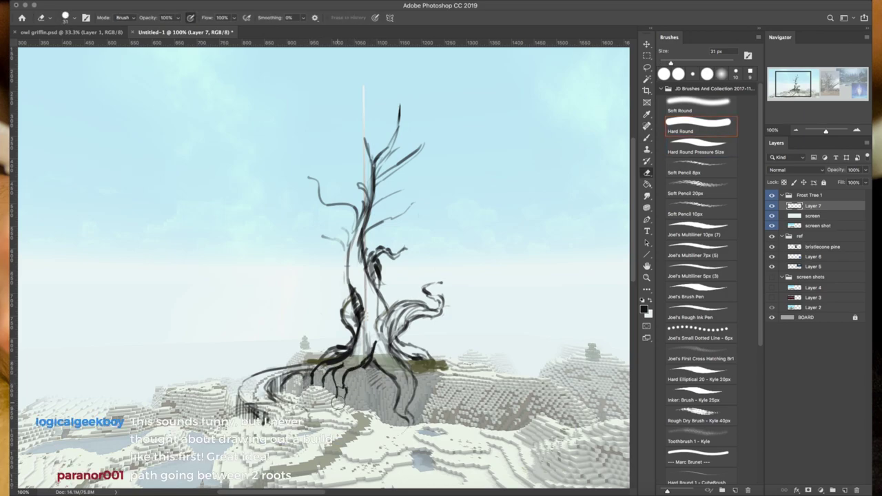
{"action": "left_click_drag", "start_coordinate": [337, 404], "coordinate": [378, 423]}
{"action": "key", "text": "b"}
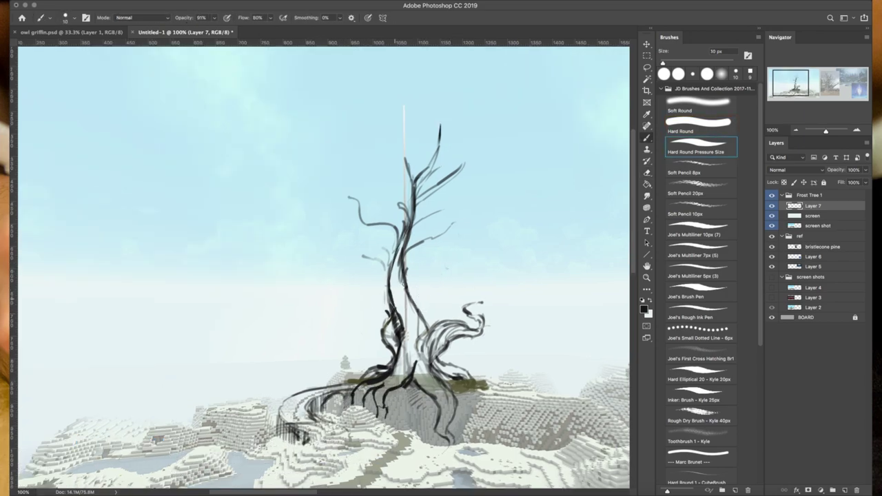
{"action": "left_click_drag", "start_coordinate": [392, 285], "coordinate": [384, 312]}
{"action": "left_click_drag", "start_coordinate": [418, 350], "coordinate": [415, 380]}
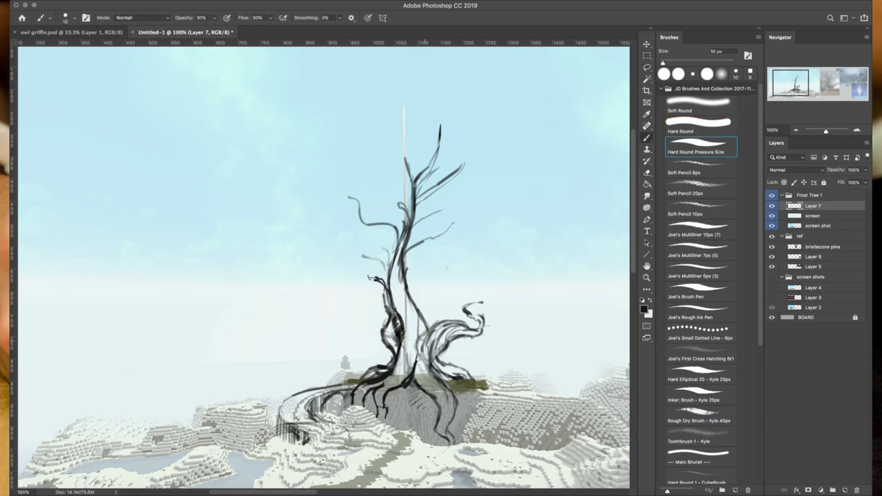
{"action": "mouse_move", "coordinate": [433, 336]}
{"action": "left_mouse_down"}
{"action": "mouse_move", "coordinate": [424, 391]}
{"action": "mouse_move", "coordinate": [445, 438]}
{"action": "left_mouse_up"}
{"action": "left_click_drag", "start_coordinate": [439, 408], "coordinate": [448, 437]}
{"action": "left_click_drag", "start_coordinate": [428, 375], "coordinate": [444, 421]}
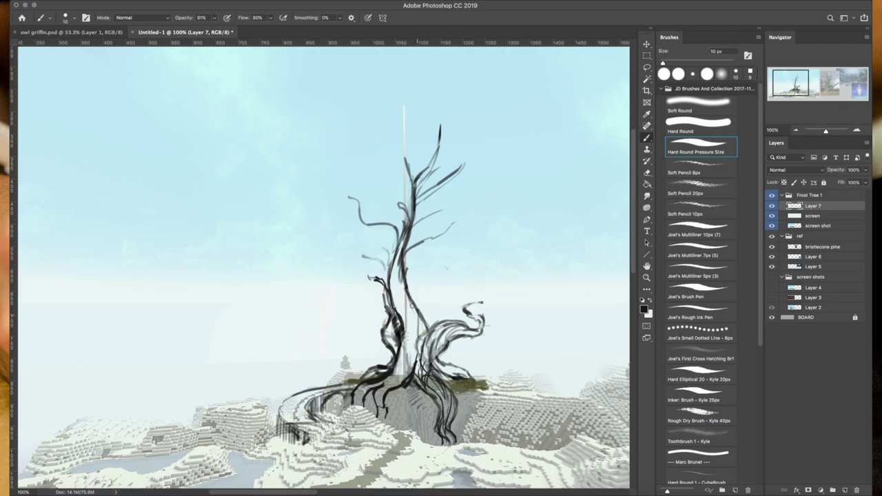
{"action": "left_click_drag", "start_coordinate": [497, 467], "coordinate": [483, 398]}
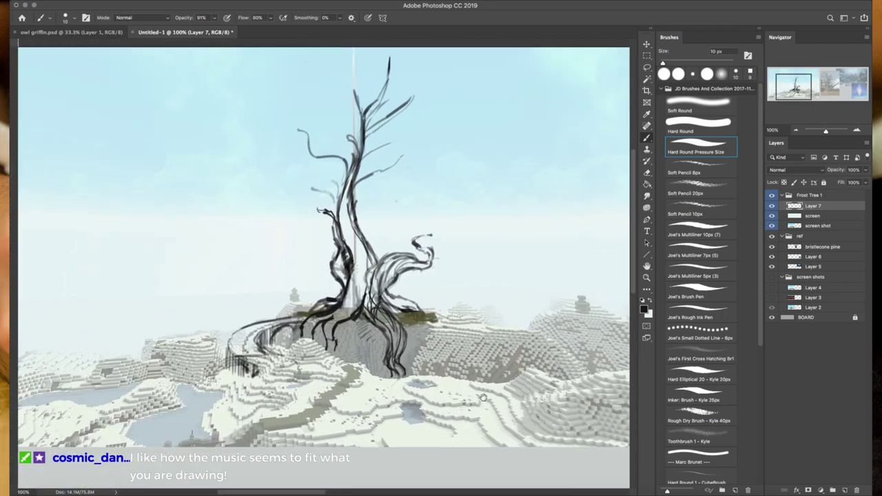
- On new Layer 8, draw teal straight lines with the Line tool
{"action": "key", "text": "ctrl+shift+alt+n"}
{"action": "key", "text": "z"}
{"action": "double_click", "coordinate": [355, 396]}
{"action": "left_click", "coordinate": [645, 310]}
{"action": "key", "text": "Return"}
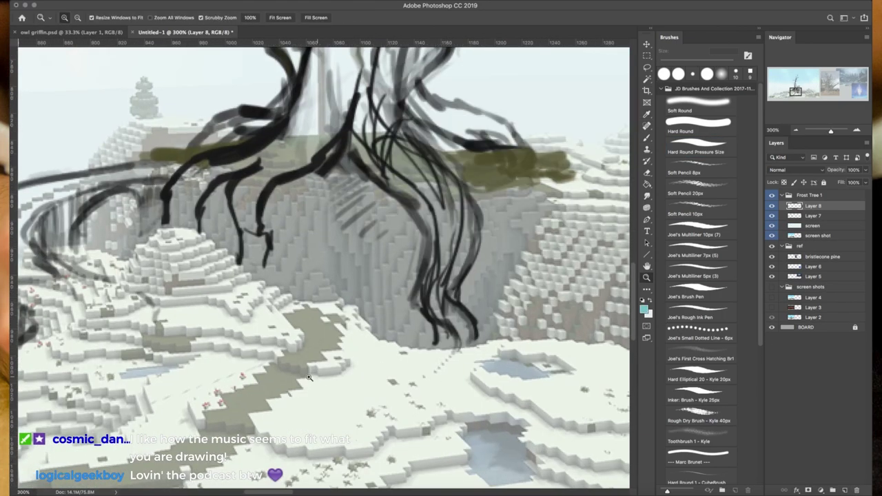
{"action": "key", "text": "u"}
{"action": "left_click_drag", "start_coordinate": [267, 329], "coordinate": [355, 459]}
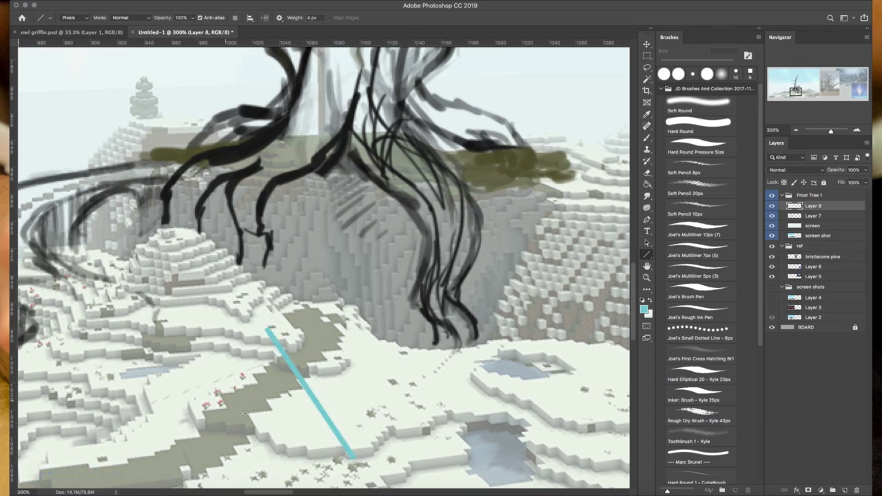
{"action": "key", "text": "z"}
{"action": "key", "text": "ctrl+1"}
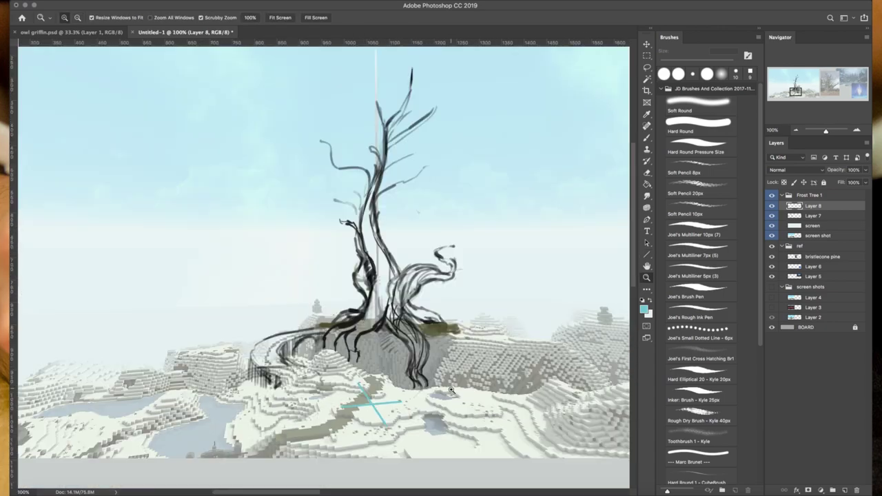
- Move the teal cross up and right into the sky and skew it with Perspective
{"action": "key", "text": "v"}
{"action": "scroll", "coordinate": [451, 391], "scroll_direction": "right", "scroll_amount": 3}
{"action": "left_click_drag", "start_coordinate": [274, 406], "coordinate": [322, 431]}
{"action": "scroll", "coordinate": [518, 347], "scroll_direction": "right", "scroll_amount": 3}
{"action": "key", "text": "ctrl+t"}
{"action": "right_click", "coordinate": [433, 410]}
{"action": "left_click", "coordinate": [455, 416]}
{"action": "key", "text": "Escape"}
- Paint teal arrowheads at the cross ends and letter N, S, W, E around it
{"action": "key", "text": "ctrl+z"}
{"action": "key", "text": "b"}
{"action": "mouse_move", "coordinate": [536, 276]}
{"action": "left_mouse_down"}
{"action": "mouse_move", "coordinate": [552, 292]}
{"action": "mouse_move", "coordinate": [530, 298]}
{"action": "left_mouse_up"}
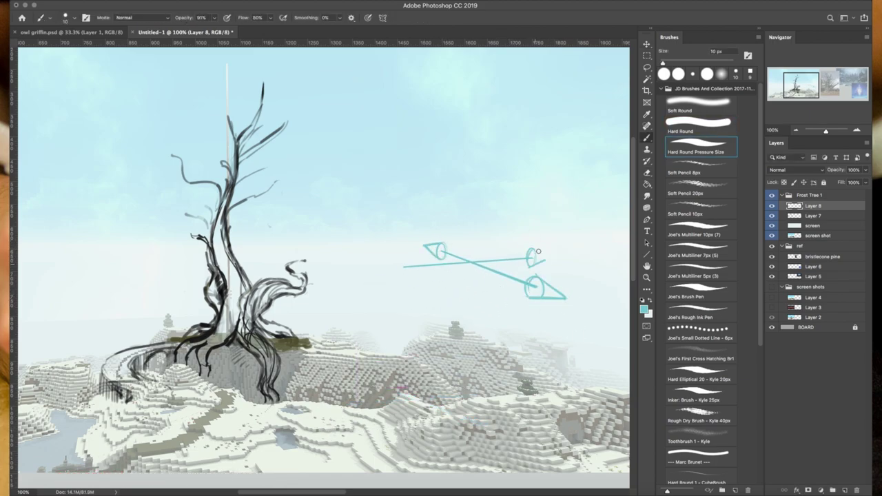
{"action": "left_click_drag", "start_coordinate": [400, 263], "coordinate": [403, 278]}
{"action": "key", "text": "e"}
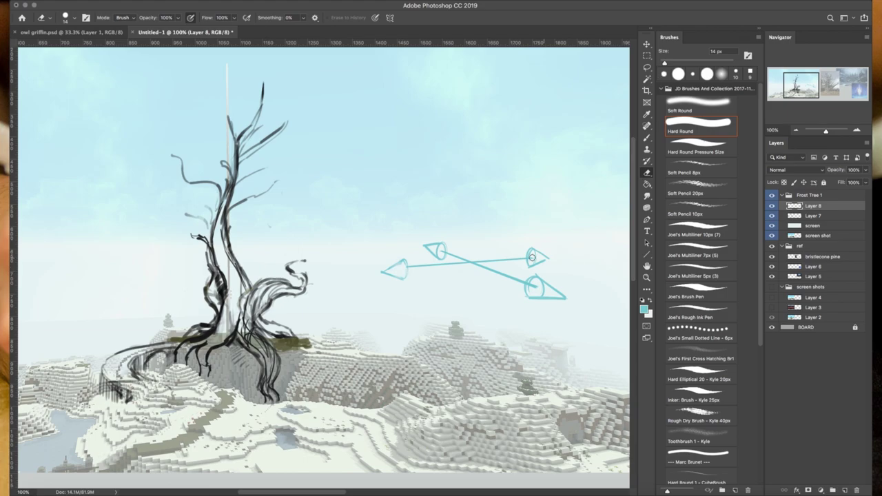
{"action": "key", "text": "b"}
{"action": "mouse_move", "coordinate": [542, 291]}
{"action": "left_mouse_down"}
{"action": "mouse_move", "coordinate": [536, 258]}
{"action": "mouse_move", "coordinate": [428, 247]}
{"action": "mouse_move", "coordinate": [397, 268]}
{"action": "mouse_move", "coordinate": [588, 294]}
{"action": "left_mouse_up"}
{"action": "left_click_drag", "start_coordinate": [416, 234], "coordinate": [404, 248]}
{"action": "left_click_drag", "start_coordinate": [556, 247], "coordinate": [572, 248]}
{"action": "left_click_drag", "start_coordinate": [371, 268], "coordinate": [371, 288]}
- Shrink the compass with Free Transform and add branch strokes at the treetop
{"action": "key", "text": "super+minus"}
{"action": "key", "text": "super+minus"}
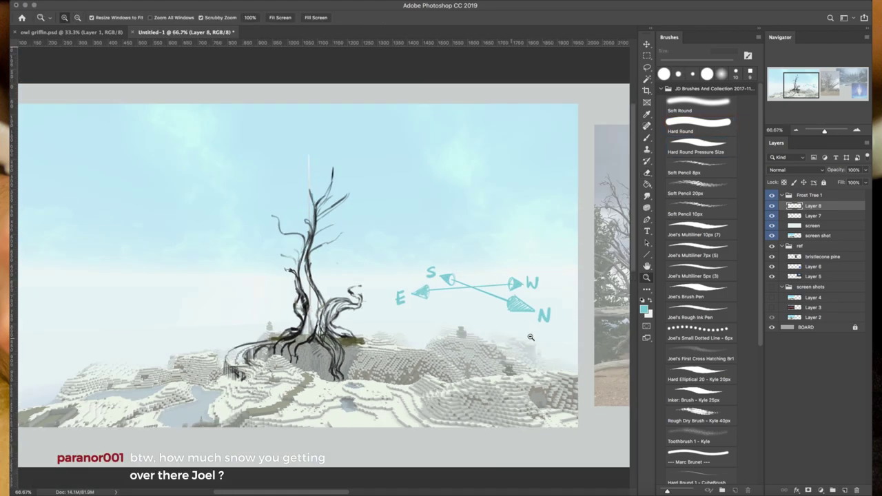
{"action": "key", "text": "super+t"}
{"action": "left_click_drag", "start_coordinate": [532, 327], "coordinate": [492, 275]}
{"action": "key", "text": "Return"}
{"action": "key", "text": "super+plus"}
{"action": "key", "text": "super+plus"}
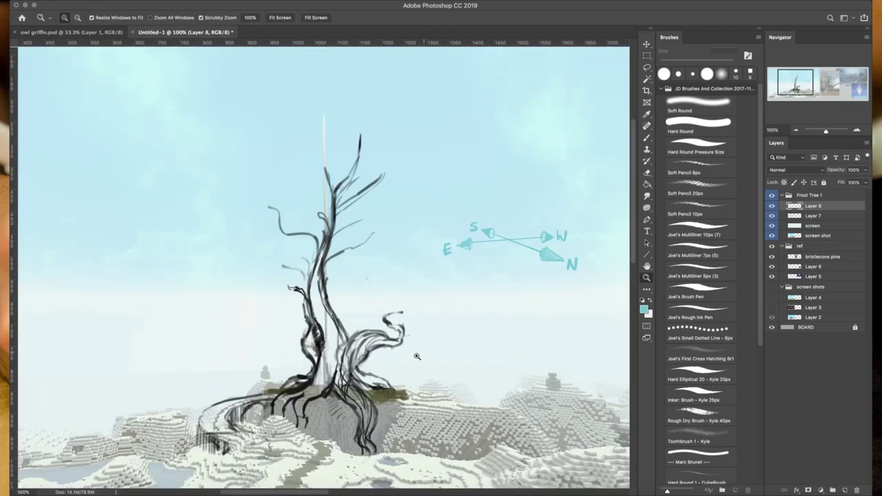
{"action": "left_click_drag", "start_coordinate": [360, 161], "coordinate": [356, 71]}
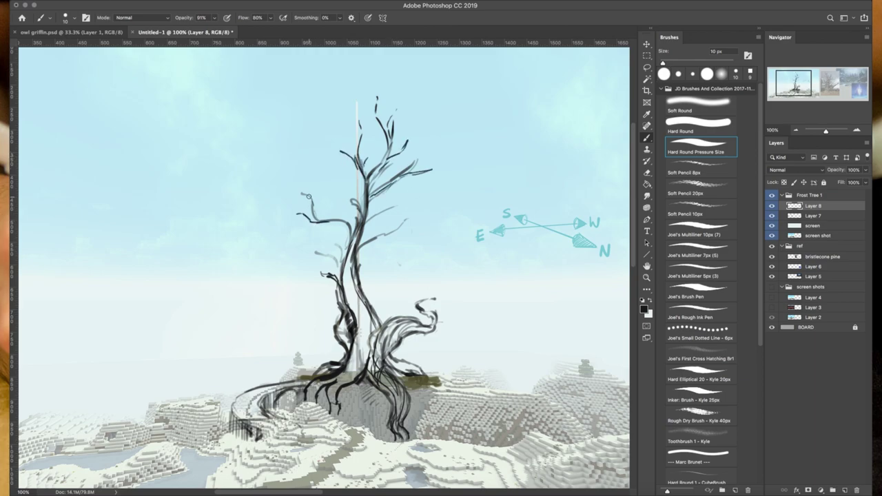
{"action": "left_click_drag", "start_coordinate": [402, 228], "coordinate": [411, 222]}
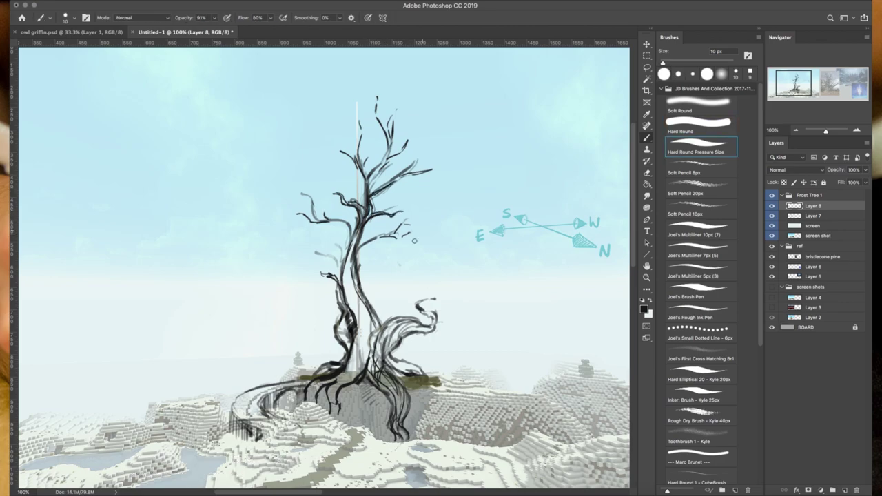
- Move the compass Layer 8 below the 'screen' layer
{"action": "key", "text": "e"}
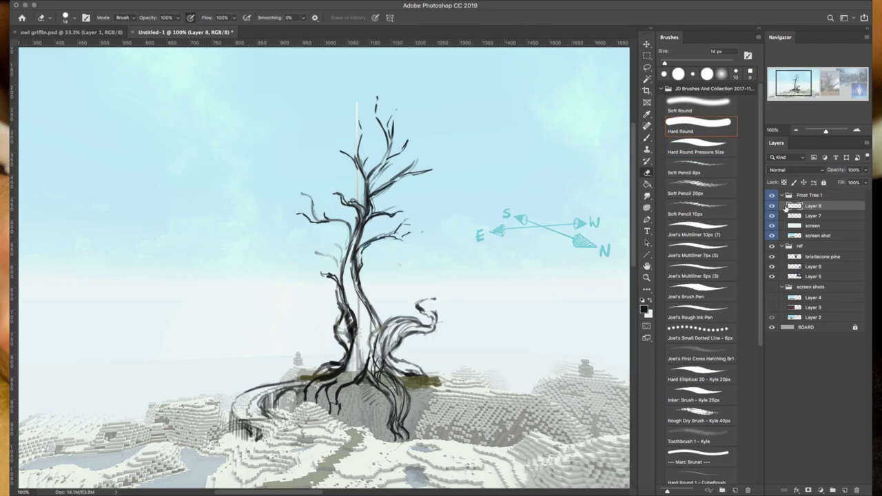
{"action": "key", "text": "l"}
{"action": "left_click", "coordinate": [813, 216]}
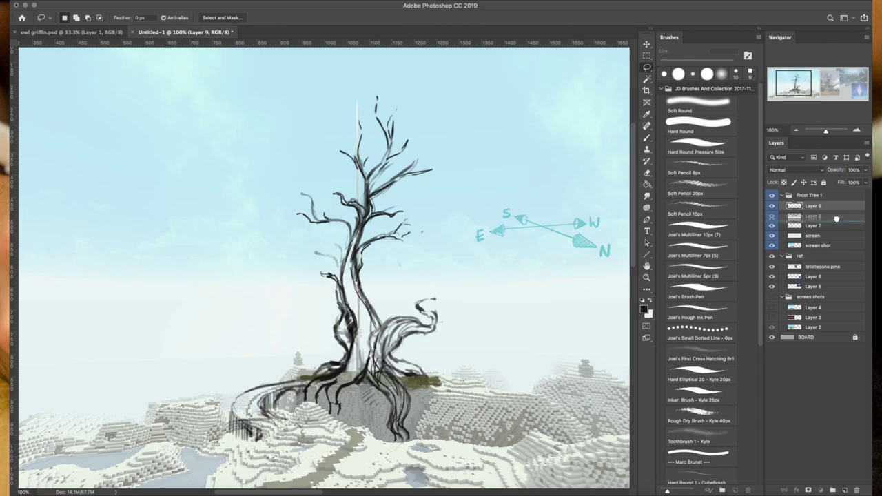
{"action": "left_click_drag", "start_coordinate": [822, 206], "coordinate": [821, 230]}
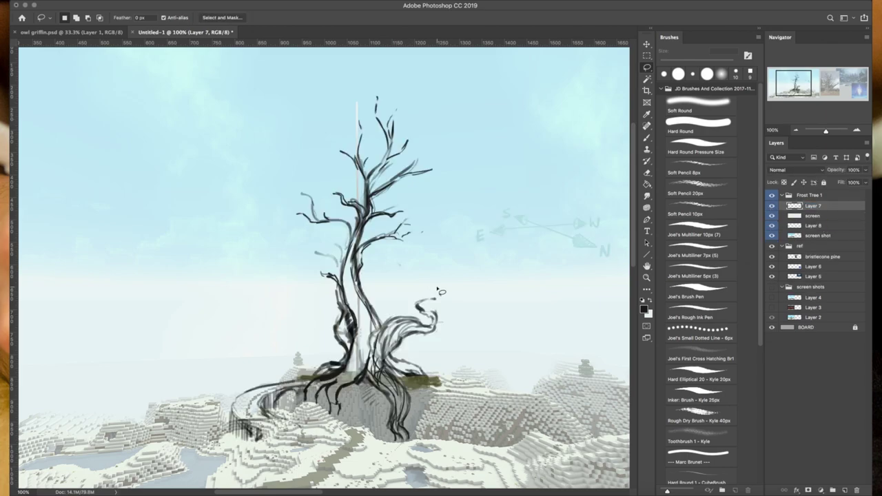
{"action": "key", "text": "b"}
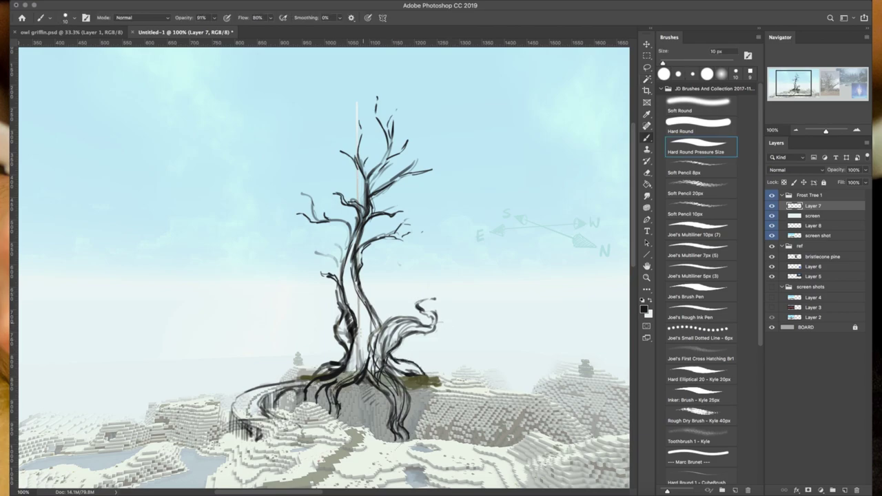
- Add Layer 9 under the tree outlines and set foreground colour to #636e71
{"action": "left_click_drag", "start_coordinate": [427, 296], "coordinate": [483, 297]}
{"action": "key", "text": "ctrl+shift+alt+n"}
{"action": "left_click", "coordinate": [643, 308]}
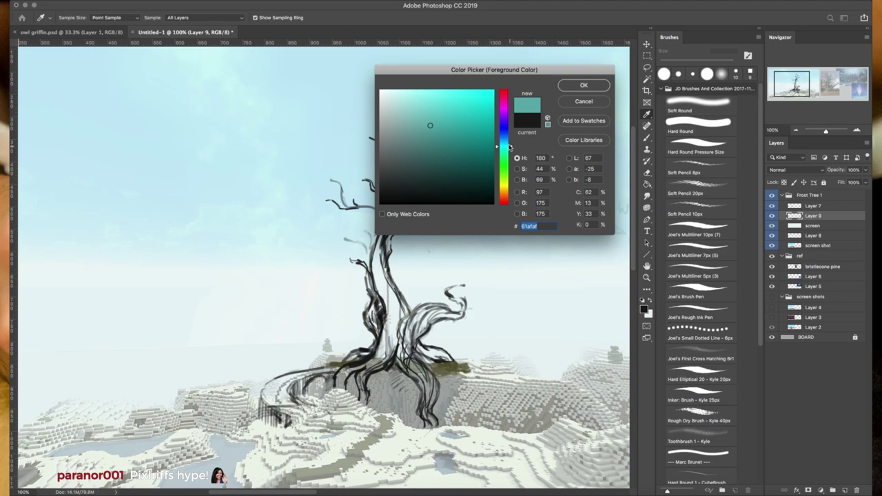
{"action": "left_click_drag", "start_coordinate": [509, 147], "coordinate": [510, 143]}
{"action": "left_click_drag", "start_coordinate": [422, 124], "coordinate": [393, 155]}
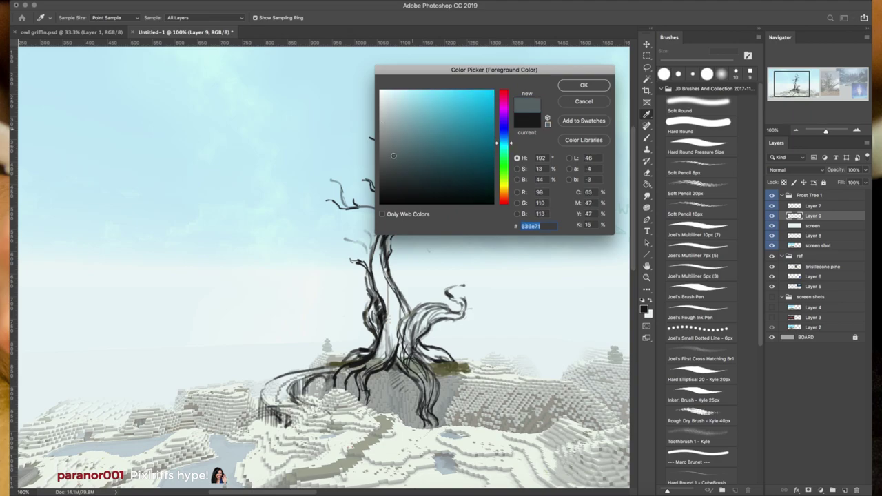
{"action": "key", "text": "Return"}
- Paint grey-blue fill around the lower trunk, right roots and up the trunk
{"action": "left_click_drag", "start_coordinate": [386, 331], "coordinate": [361, 403]}
{"action": "left_click_drag", "start_coordinate": [355, 369], "coordinate": [334, 388]}
{"action": "left_click_drag", "start_coordinate": [406, 324], "coordinate": [400, 351]}
{"action": "mouse_move", "coordinate": [413, 348]}
{"action": "left_mouse_down"}
{"action": "mouse_move", "coordinate": [427, 383]}
{"action": "mouse_move", "coordinate": [427, 426]}
{"action": "left_mouse_up"}
{"action": "mouse_move", "coordinate": [417, 360]}
{"action": "left_mouse_down"}
{"action": "mouse_move", "coordinate": [451, 347]}
{"action": "mouse_move", "coordinate": [407, 318]}
{"action": "left_mouse_up"}
{"action": "mouse_move", "coordinate": [431, 353]}
{"action": "left_mouse_down"}
{"action": "mouse_move", "coordinate": [398, 313]}
{"action": "mouse_move", "coordinate": [449, 307]}
{"action": "left_mouse_up"}
{"action": "mouse_move", "coordinate": [399, 334]}
{"action": "left_mouse_down"}
{"action": "mouse_move", "coordinate": [379, 259]}
{"action": "mouse_move", "coordinate": [383, 231]}
{"action": "left_mouse_up"}
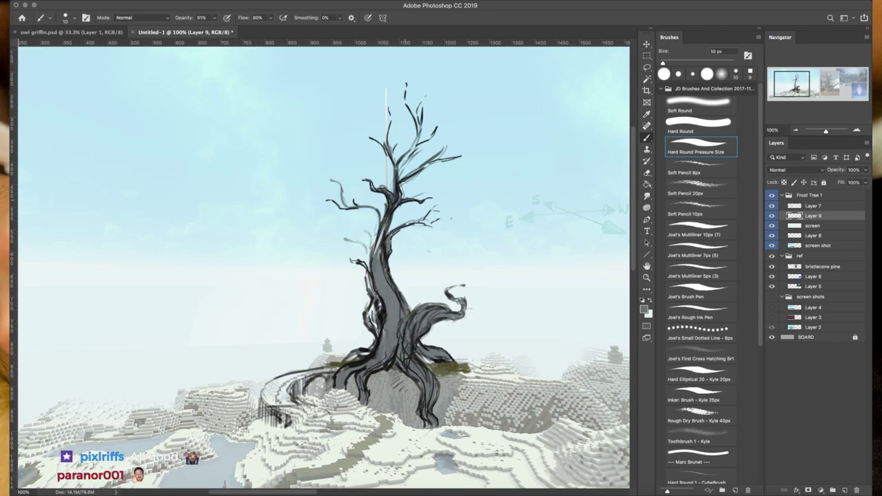
- Lighten the right branches on Layer 7 and add a dark trunk stroke on Layer 9
{"action": "left_click", "coordinate": [813, 206]}
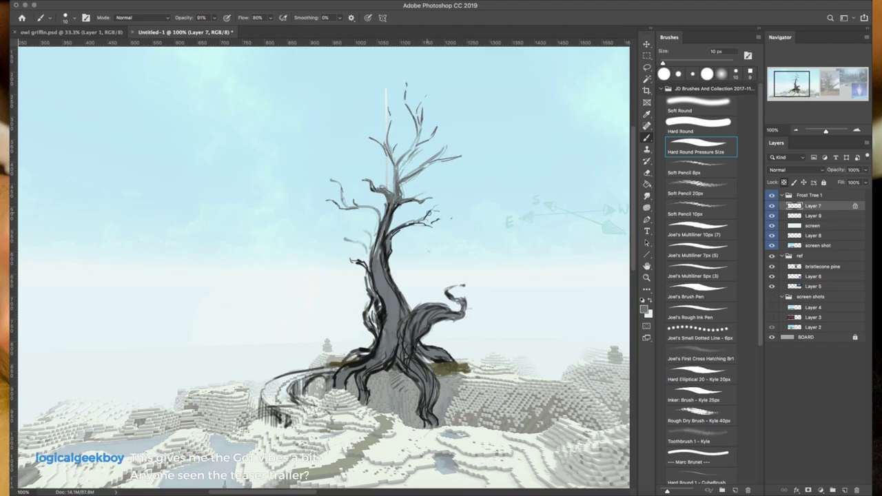
{"action": "left_click_drag", "start_coordinate": [423, 219], "coordinate": [369, 251]}
{"action": "key", "text": "alt+bracketleft"}
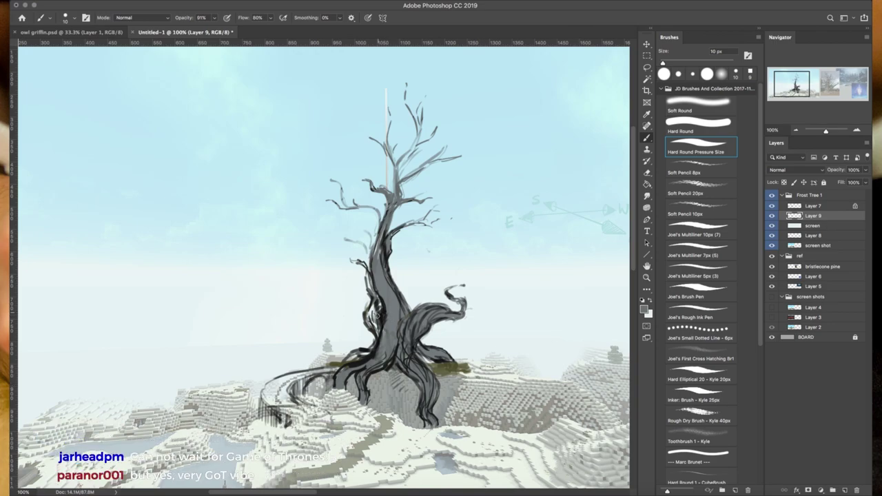
{"action": "left_click_drag", "start_coordinate": [379, 316], "coordinate": [373, 330]}
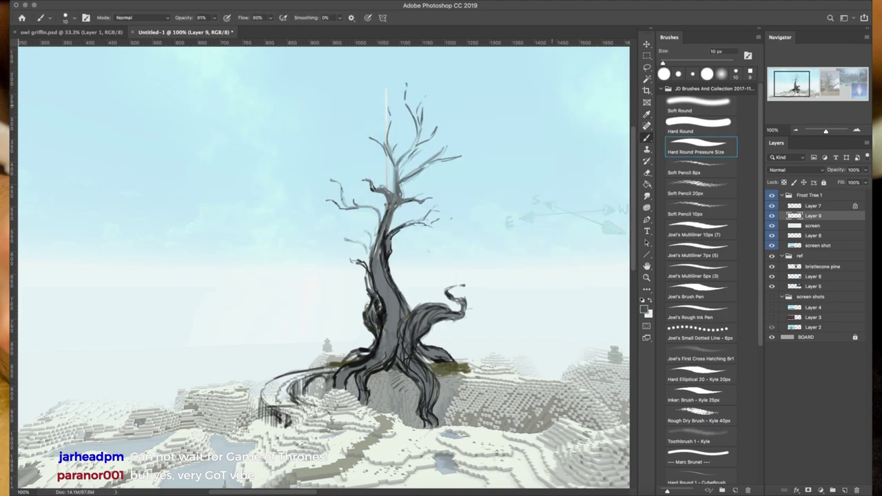
{"action": "left_click", "coordinate": [381, 324], "text": "ctrl"}
{"action": "key", "text": "r"}
{"action": "key", "text": "e"}
{"action": "left_click", "coordinate": [820, 206]}
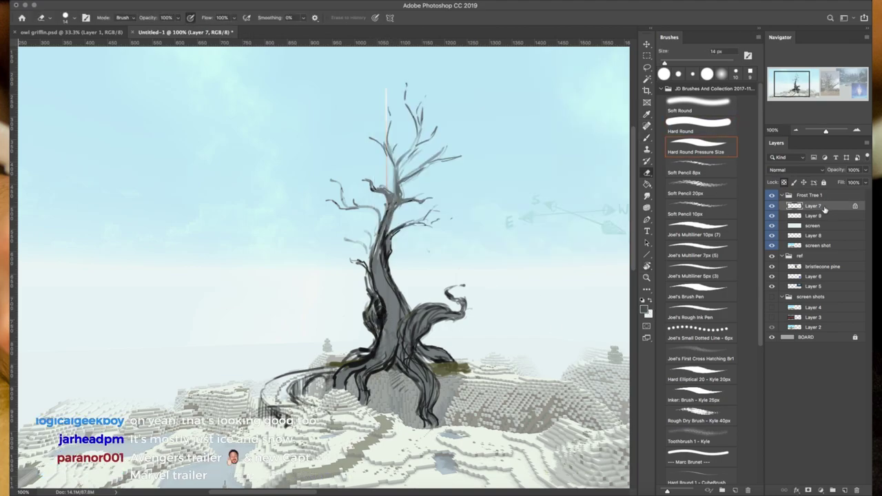
- Check the background colour on Layer 9 and zoom in on the tree to 200%
{"action": "key", "text": "i"}
{"action": "left_click", "coordinate": [813, 216]}
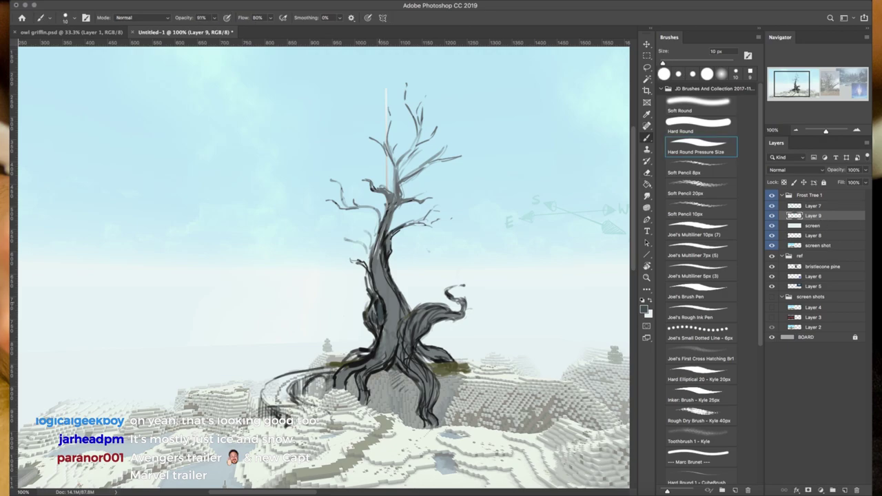
{"action": "left_click", "coordinate": [649, 314]}
{"action": "left_click", "coordinate": [583, 87]}
{"action": "key", "text": "b"}
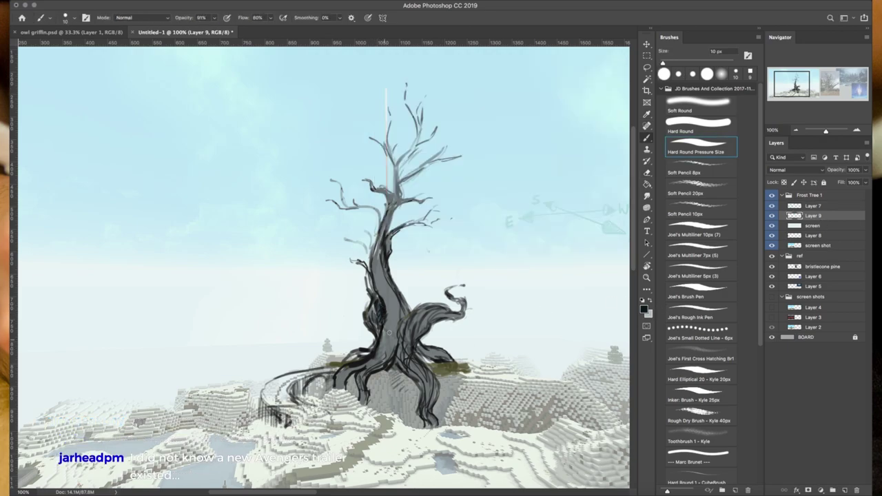
{"action": "left_click", "coordinate": [645, 310]}
{"action": "key", "text": "Escape"}
{"action": "key", "text": "z"}
{"action": "mouse_move", "coordinate": [483, 407]}
{"action": "left_mouse_down"}
{"action": "mouse_move", "coordinate": [427, 408]}
{"action": "mouse_move", "coordinate": [523, 410]}
{"action": "mouse_move", "coordinate": [461, 411]}
{"action": "left_mouse_up"}
- Add Layer 10 above Layer 8 and draw a dark arrow pointing down toward the compass
{"action": "key", "text": "b"}
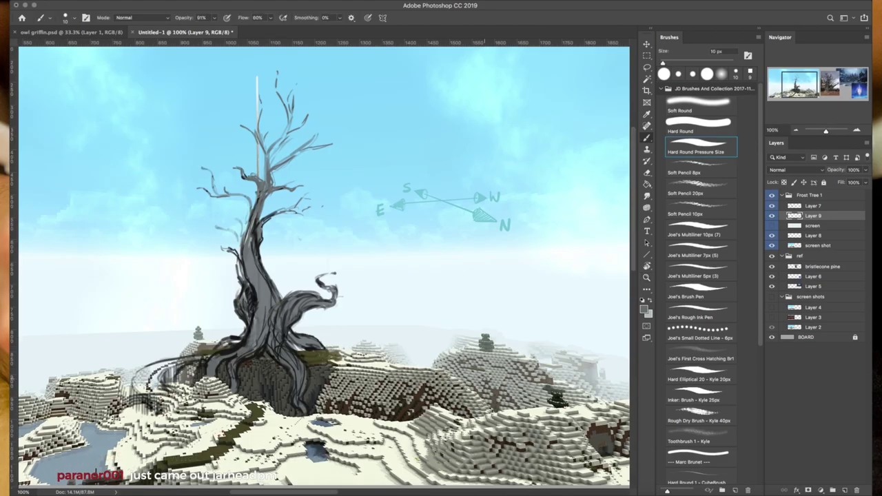
{"action": "left_click", "coordinate": [822, 235]}
{"action": "key", "text": "super+shift+alt+n"}
{"action": "scroll", "coordinate": [317, 262], "scroll_direction": "right", "scroll_amount": 3}
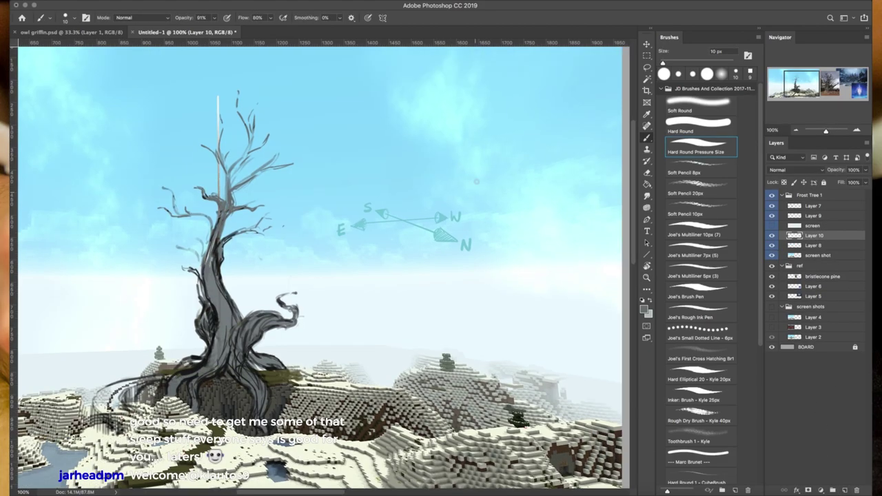
{"action": "scroll", "coordinate": [317, 261], "scroll_direction": "down", "scroll_amount": 2}
{"action": "mouse_move", "coordinate": [426, 66]}
{"action": "left_mouse_down"}
{"action": "mouse_move", "coordinate": [380, 108]}
{"action": "mouse_move", "coordinate": [410, 101]}
{"action": "left_mouse_up"}
{"action": "left_click_drag", "start_coordinate": [379, 109], "coordinate": [384, 93]}
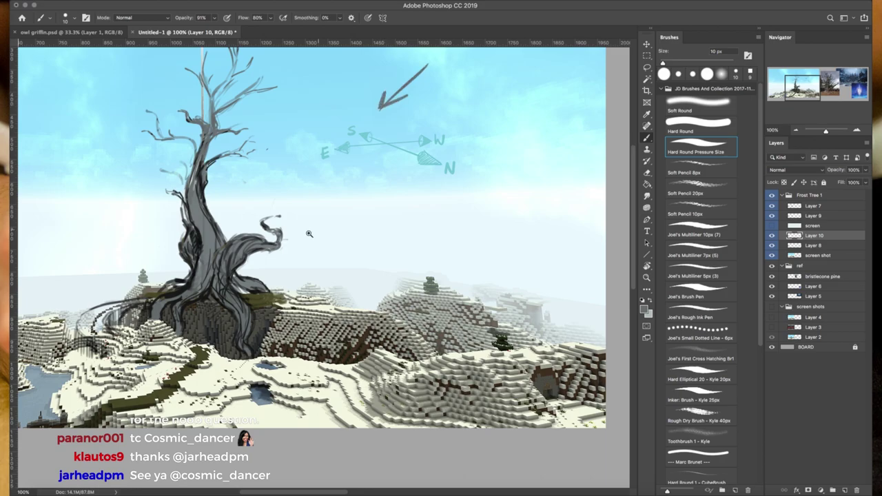
{"action": "scroll", "coordinate": [437, 275], "scroll_direction": "left", "scroll_amount": 3}
{"action": "scroll", "coordinate": [437, 276], "scroll_direction": "up", "scroll_amount": 2}
- Add Layer 11 above Layer 7 and paint dark shading strokes on the trunk at 300% zoom
{"action": "left_click", "coordinate": [814, 206]}
{"action": "key", "text": "super+shift+alt+n"}
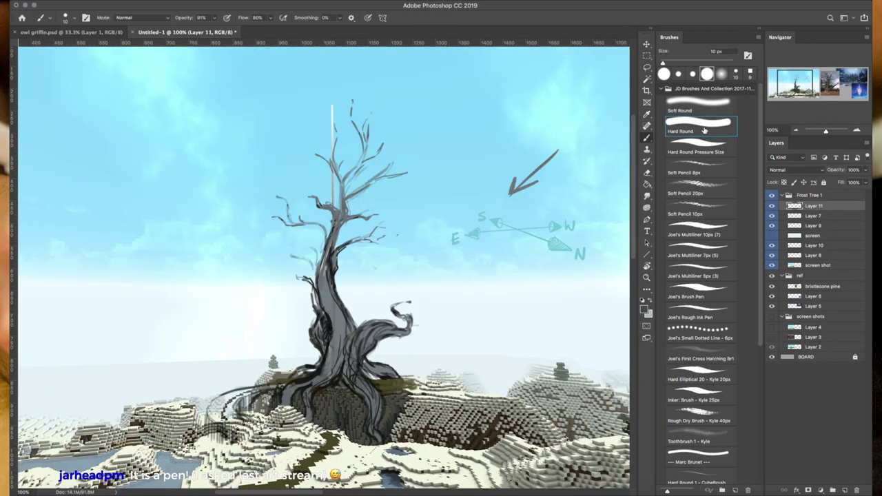
{"action": "mouse_move", "coordinate": [331, 337]}
{"action": "left_mouse_down"}
{"action": "mouse_move", "coordinate": [334, 360]}
{"action": "mouse_move", "coordinate": [327, 311]}
{"action": "left_mouse_up"}
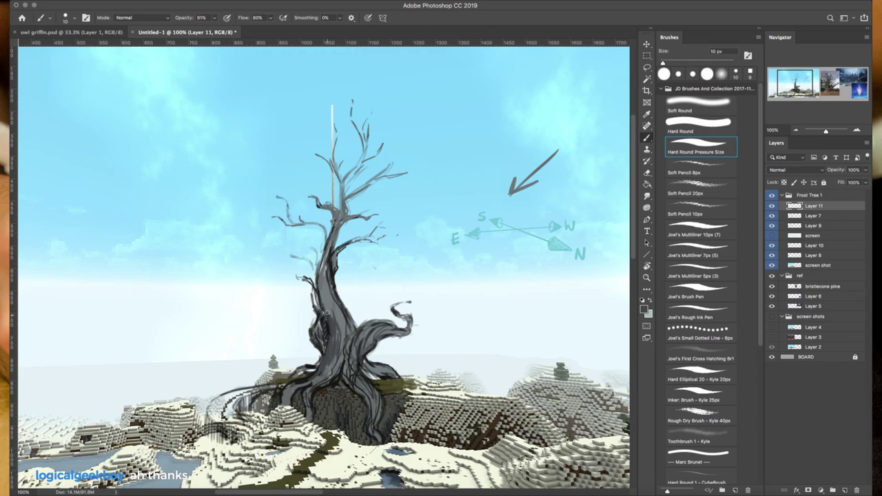
{"action": "left_click_drag", "start_coordinate": [324, 282], "coordinate": [324, 259]}
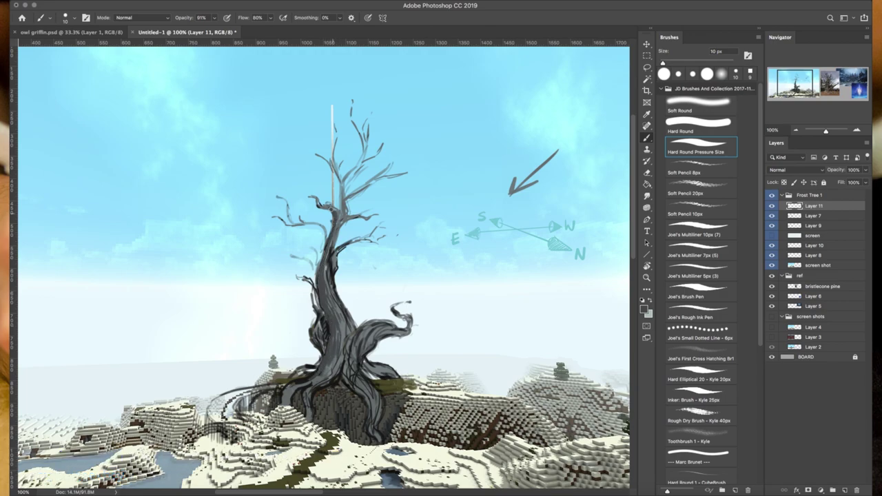
{"action": "key", "text": "super+plus"}
{"action": "key", "text": "super+plus"}
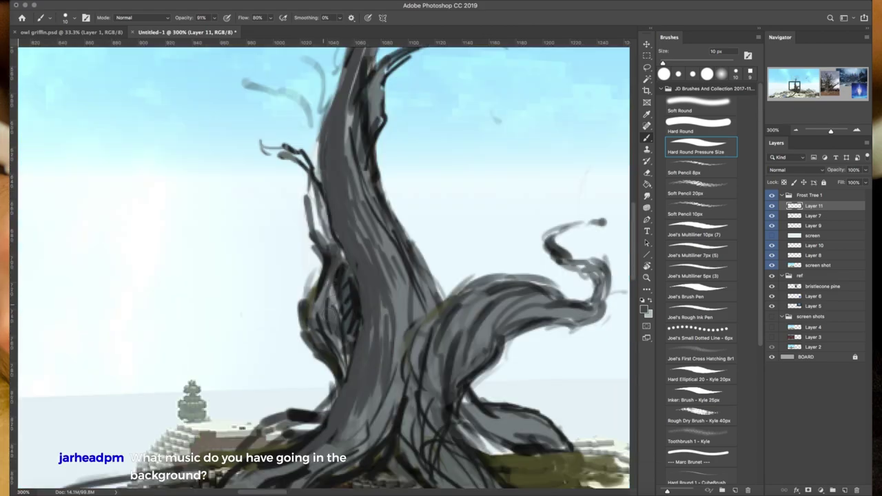
{"action": "left_click_drag", "start_coordinate": [326, 278], "coordinate": [342, 371]}
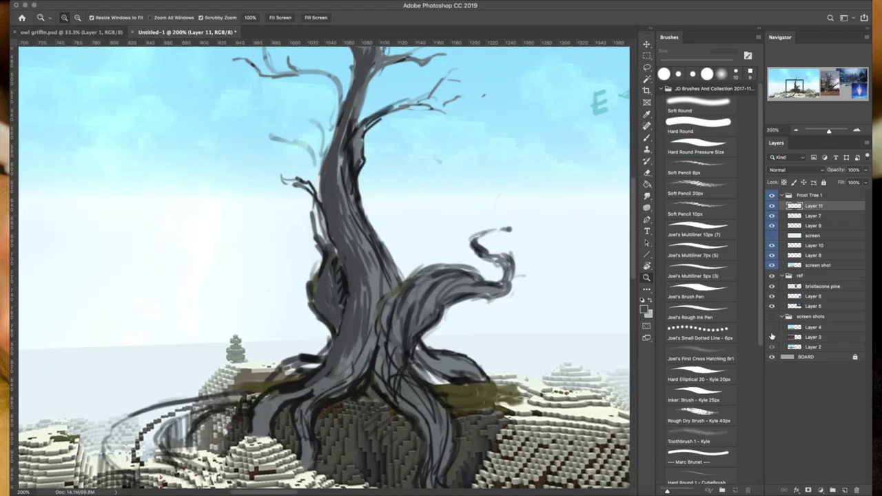
- On a new layer, set a teal soft round brush in Color Dodge mode and try a glow stroke
{"action": "key", "text": "ctrl+shift+alt+n"}
{"action": "key", "text": "b"}
{"action": "left_click", "coordinate": [643, 308]}
{"action": "left_click", "coordinate": [583, 84]}
{"action": "left_click", "coordinate": [131, 18]}
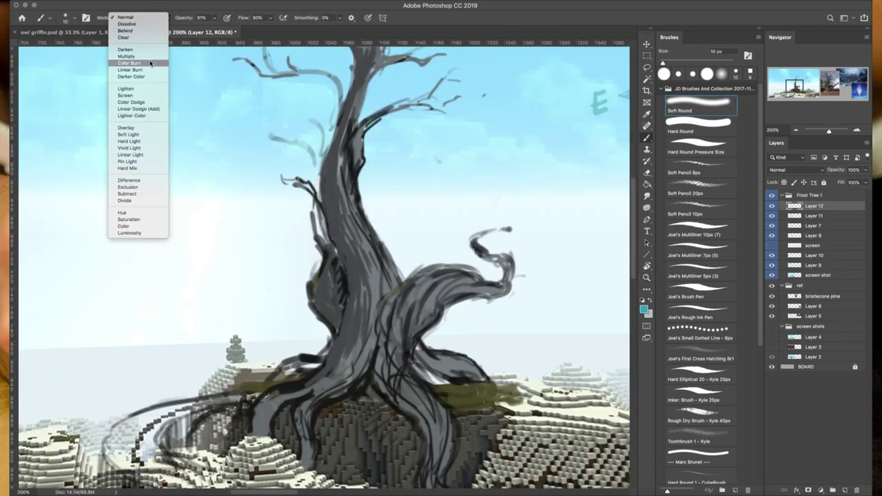
{"action": "left_click", "coordinate": [138, 105]}
{"action": "mouse_move", "coordinate": [337, 268]}
{"action": "left_mouse_down"}
{"action": "mouse_move", "coordinate": [337, 305]}
{"action": "mouse_move", "coordinate": [332, 279]}
{"action": "mouse_move", "coordinate": [331, 292]}
{"action": "mouse_move", "coordinate": [343, 318]}
{"action": "left_mouse_up"}
{"action": "key", "text": "ctrl+z"}
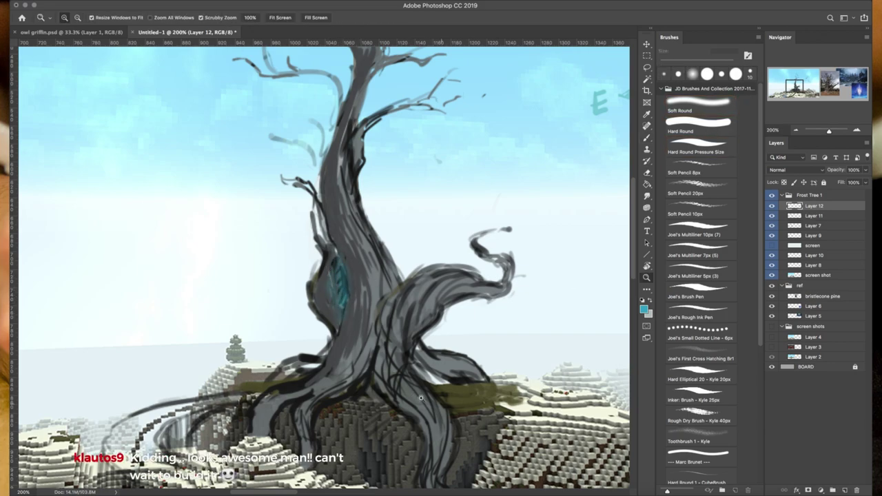
- On Layer 11, brighten the trunk's left edge at 300% zoom
{"action": "key", "text": "ctrl+minus"}
{"action": "left_click", "coordinate": [771, 217]}
{"action": "key", "text": "ctrl+plus"}
{"action": "key", "text": "ctrl+plus"}
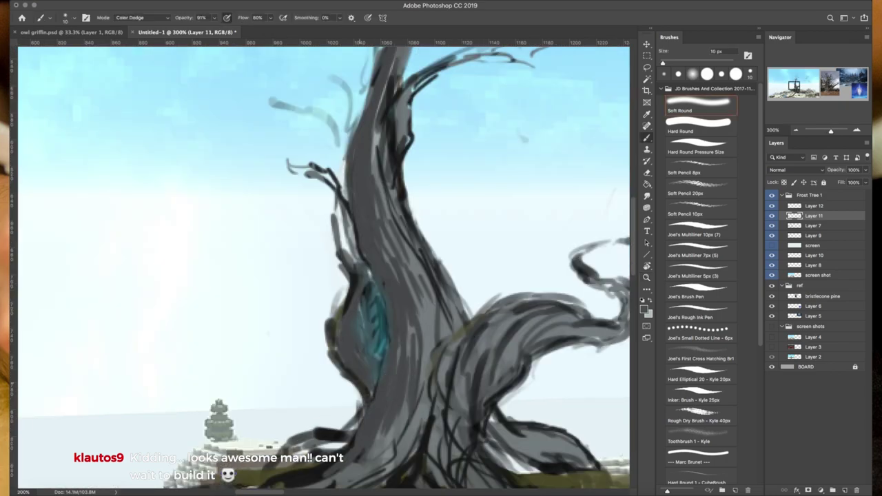
{"action": "mouse_move", "coordinate": [345, 386]}
{"action": "left_mouse_down"}
{"action": "mouse_move", "coordinate": [331, 331]}
{"action": "mouse_move", "coordinate": [339, 370]}
{"action": "left_mouse_up"}
- Reset the brush mode to Normal, pick a darker colour at 80% flow, and switch to the Eraser
{"action": "left_click", "coordinate": [141, 18]}
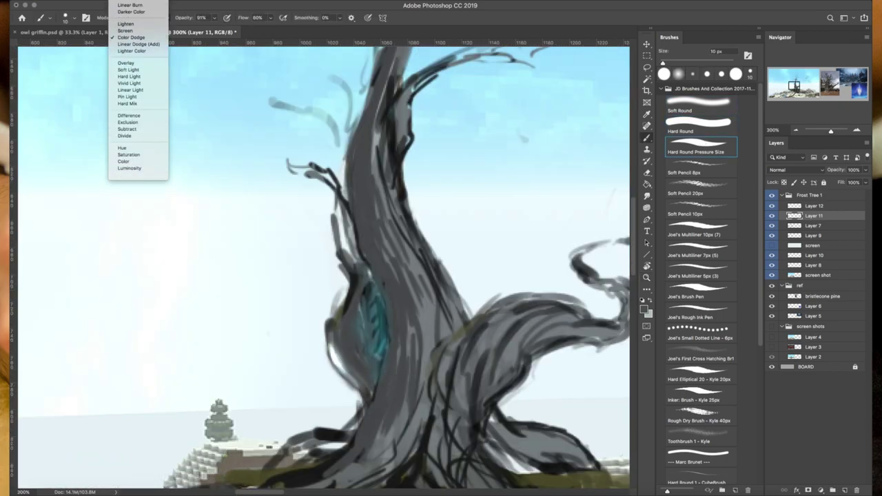
{"action": "left_click", "coordinate": [124, 6]}
{"action": "key", "text": "shift+8"}
{"action": "key", "text": "Return"}
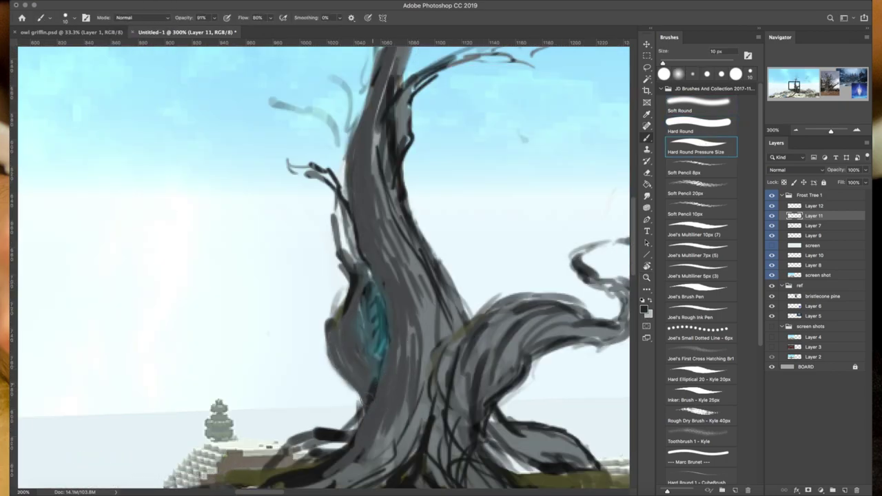
{"action": "key", "text": "z"}
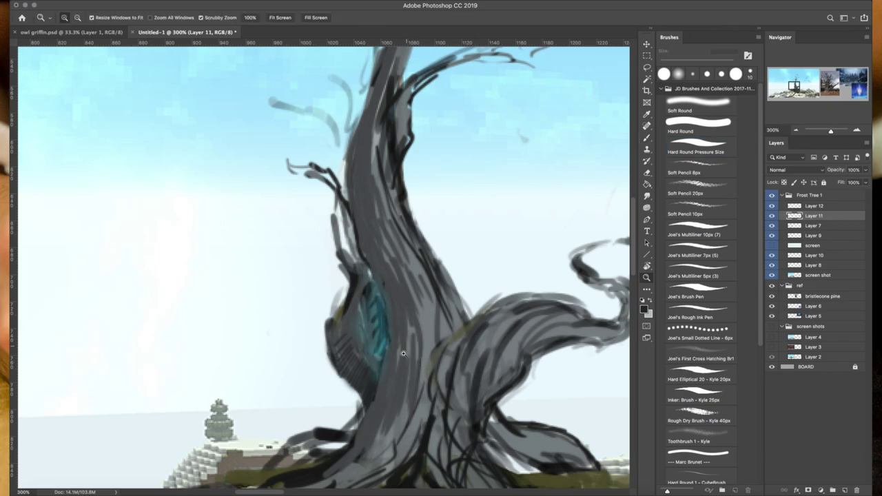
{"action": "mouse_move", "coordinate": [407, 371]}
{"action": "left_mouse_down"}
{"action": "mouse_move", "coordinate": [345, 372]}
{"action": "mouse_move", "coordinate": [413, 372]}
{"action": "left_mouse_up"}
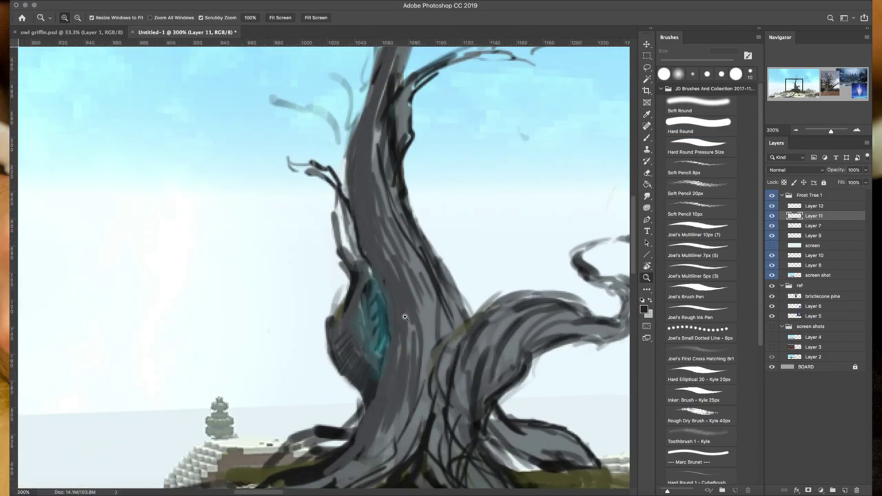
{"action": "key", "text": "e"}
{"action": "scroll", "coordinate": [322, 316], "scroll_direction": "down", "scroll_amount": 3}
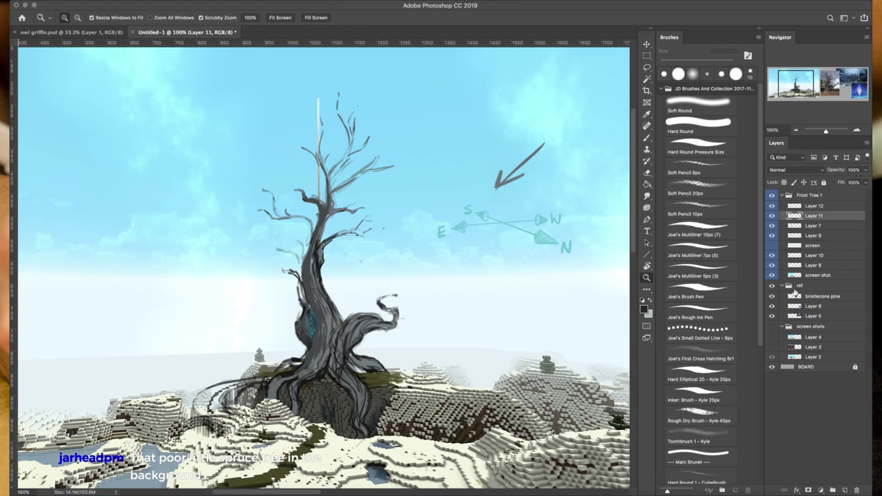
- Sample a light cyan from the canvas and choose the Square brush for leaves
{"action": "key", "text": "shift+8"}
{"action": "left_click", "coordinate": [454, 310]}
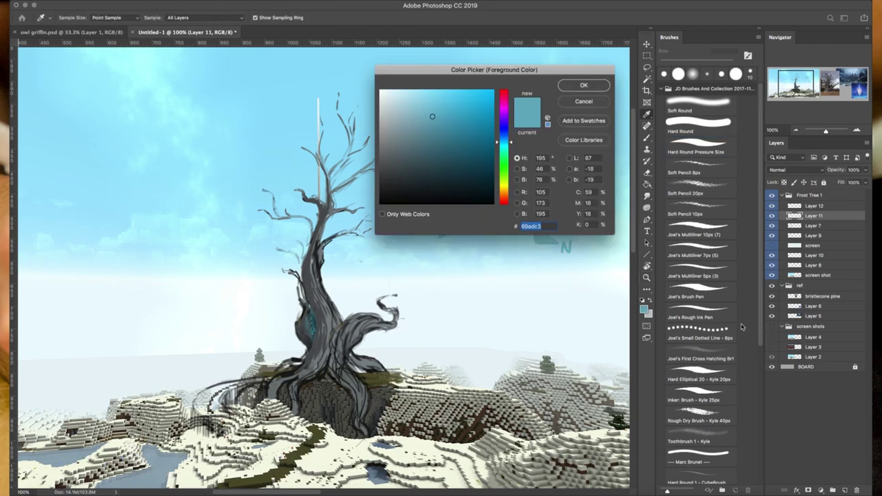
{"action": "key", "text": "Return"}
{"action": "scroll", "coordinate": [757, 193], "scroll_direction": "down", "scroll_amount": 10}
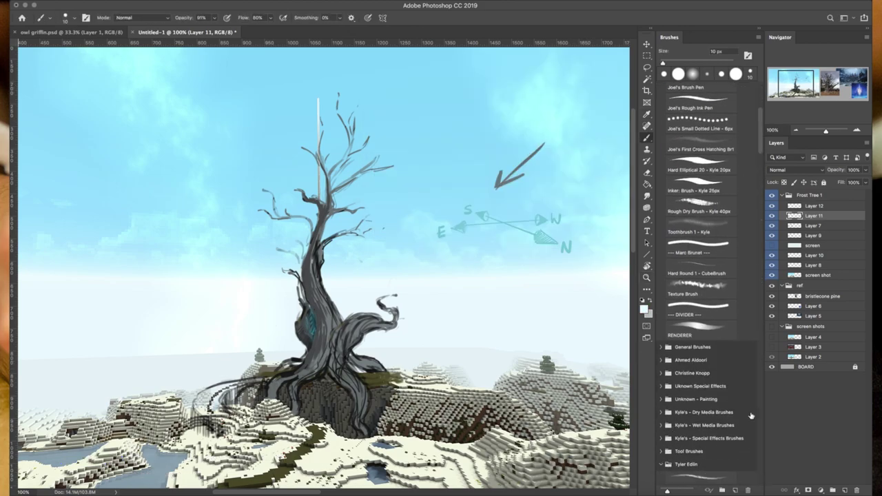
{"action": "left_click", "coordinate": [689, 176]}
{"action": "right_click", "coordinate": [498, 336]}
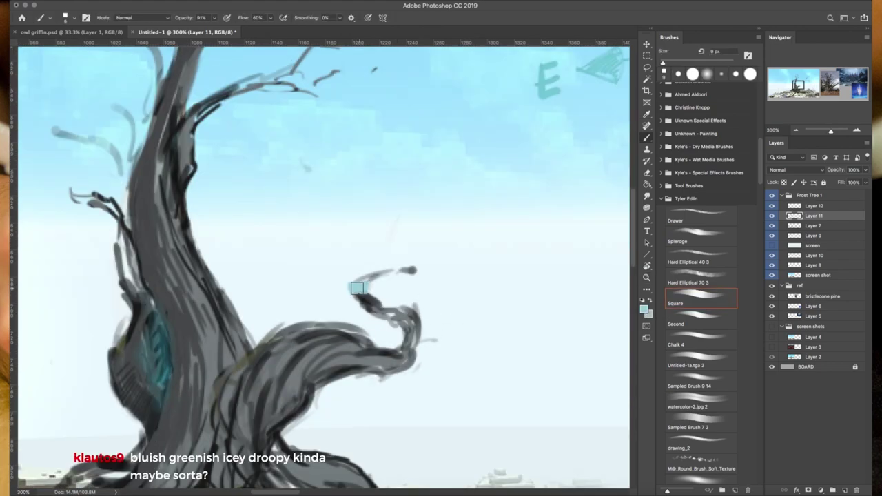
- Zoom in on the curling branch, paint a first cyan square at 80% flow, and erase squares near the tip
{"action": "key", "text": "z"}
{"action": "left_click", "coordinate": [453, 333], "text": "alt"}
{"action": "left_click", "coordinate": [453, 332]}
{"action": "left_click", "coordinate": [452, 333]}
{"action": "key", "text": "b"}
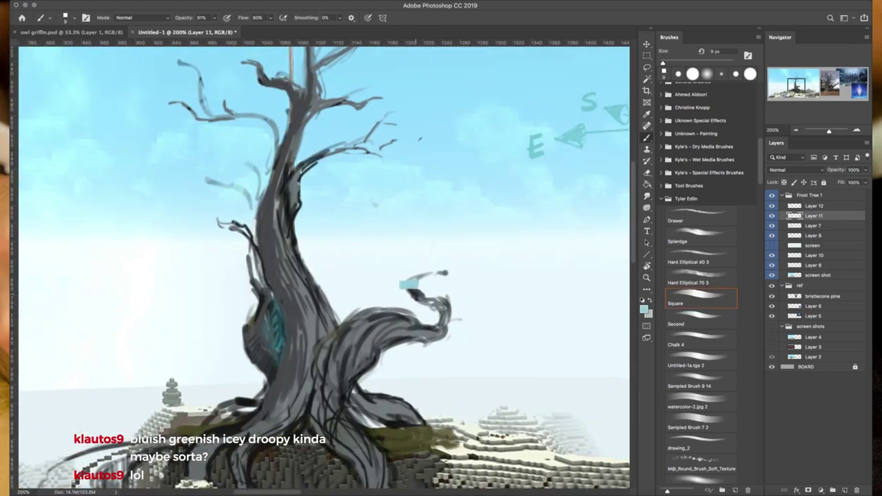
{"action": "key", "text": "shift+8"}
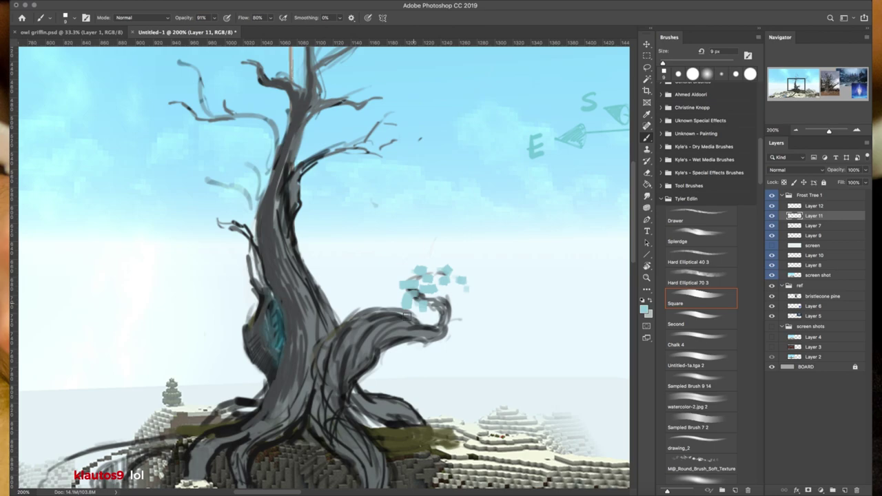
{"action": "key", "text": "e"}
{"action": "scroll", "coordinate": [408, 338], "scroll_direction": "right", "scroll_amount": 3}
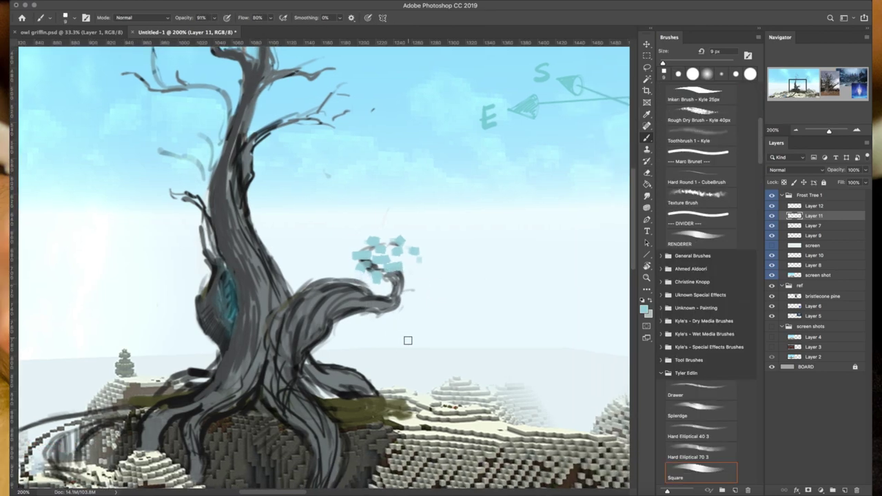
{"action": "mouse_move", "coordinate": [365, 250]}
{"action": "left_mouse_down"}
{"action": "mouse_move", "coordinate": [466, 321]}
{"action": "mouse_move", "coordinate": [405, 299]}
{"action": "mouse_move", "coordinate": [515, 337]}
{"action": "left_mouse_up"}
- Paint cyan square leaves around the curling branch tip
{"action": "right_click", "coordinate": [438, 301]}
{"action": "key", "text": "b"}
{"action": "scroll", "coordinate": [420, 289], "scroll_direction": "left", "scroll_amount": 3}
{"action": "scroll", "coordinate": [420, 290], "scroll_direction": "up", "scroll_amount": 1}
{"action": "scroll", "coordinate": [514, 337], "scroll_direction": "right", "scroll_amount": 3}
{"action": "mouse_move", "coordinate": [386, 331]}
{"action": "left_mouse_down"}
{"action": "mouse_move", "coordinate": [419, 309]}
{"action": "mouse_move", "coordinate": [508, 358]}
{"action": "mouse_move", "coordinate": [530, 386]}
{"action": "left_mouse_up"}
- Zoom out, set the Square brush to 17 px, and paint pale cyan squares beside the branch tip
{"action": "key", "text": "z"}
{"action": "left_click", "coordinate": [449, 361], "text": "alt"}
{"action": "left_click", "coordinate": [450, 361], "text": "alt"}
{"action": "left_click", "coordinate": [450, 361]}
{"action": "left_click", "coordinate": [449, 361]}
{"action": "key", "text": "b"}
{"action": "right_click", "coordinate": [445, 274]}
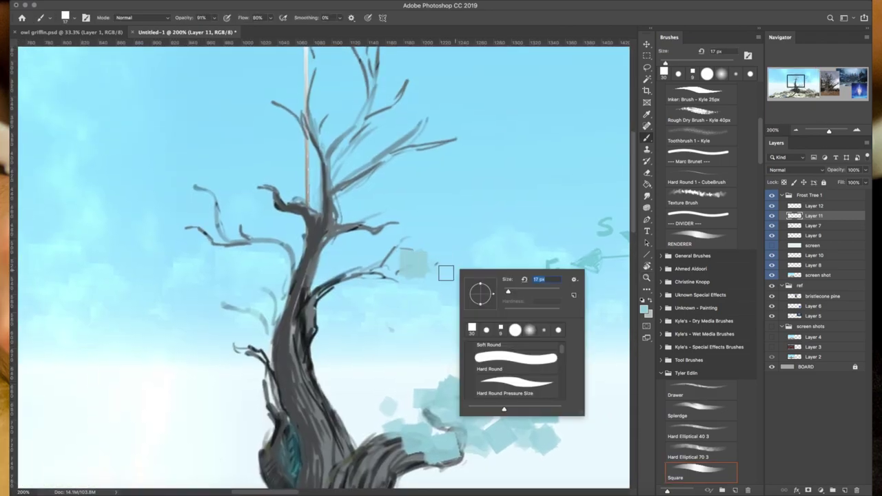
{"action": "key", "text": "Escape"}
{"action": "mouse_move", "coordinate": [390, 252]}
{"action": "left_mouse_down"}
{"action": "mouse_move", "coordinate": [421, 243]}
{"action": "mouse_move", "coordinate": [461, 255]}
{"action": "mouse_move", "coordinate": [404, 206]}
{"action": "mouse_move", "coordinate": [363, 209]}
{"action": "mouse_move", "coordinate": [427, 260]}
{"action": "mouse_move", "coordinate": [412, 225]}
{"action": "left_mouse_up"}
- Paint pale cyan square leaves beside the trunk and a row extending leftward
{"action": "scroll", "coordinate": [360, 205], "scroll_direction": "left", "scroll_amount": 3}
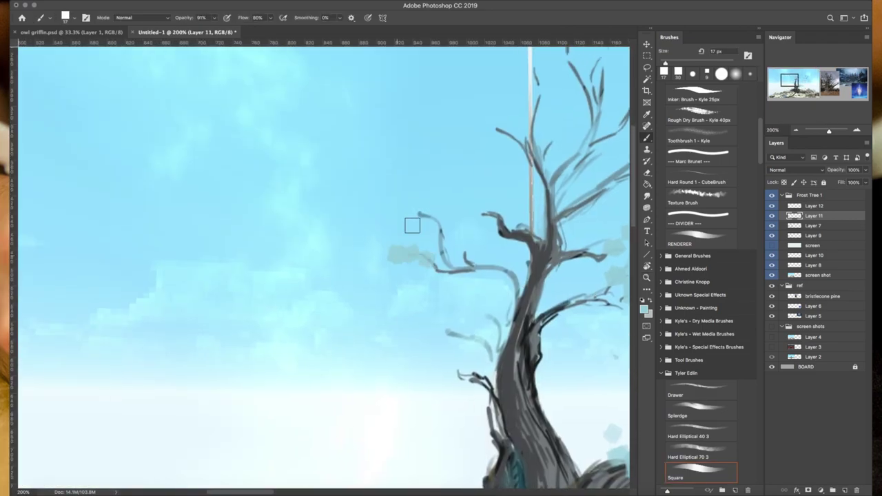
{"action": "scroll", "coordinate": [471, 242], "scroll_direction": "right", "scroll_amount": 3}
{"action": "scroll", "coordinate": [276, 305], "scroll_direction": "down", "scroll_amount": 3}
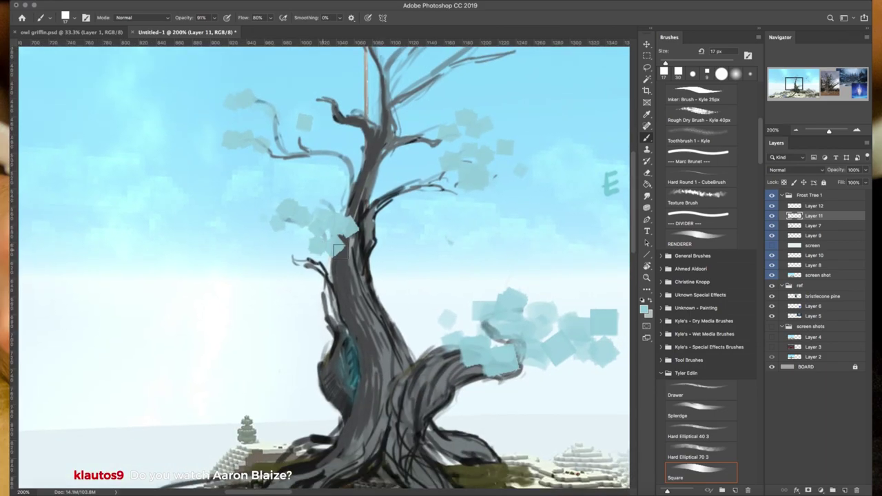
{"action": "mouse_move", "coordinate": [334, 256]}
{"action": "left_mouse_down"}
{"action": "mouse_move", "coordinate": [400, 294]}
{"action": "mouse_move", "coordinate": [375, 292]}
{"action": "left_mouse_up"}
{"action": "scroll", "coordinate": [376, 293], "scroll_direction": "down", "scroll_amount": 2}
{"action": "left_click_drag", "start_coordinate": [334, 226], "coordinate": [258, 228]}
{"action": "scroll", "coordinate": [258, 228], "scroll_direction": "down", "scroll_amount": 3}
{"action": "scroll", "coordinate": [492, 370], "scroll_direction": "up", "scroll_amount": 3}
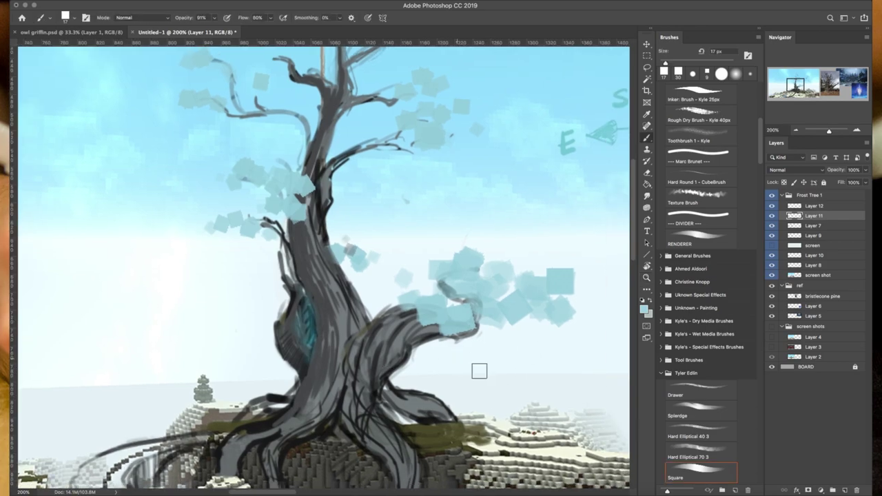
- At 300% on the trunk base, choose the Hard Round 1 - CubeBrush preset and move the white block onto the trunk
{"action": "key", "text": "z"}
{"action": "left_click", "coordinate": [359, 408]}
{"action": "left_click", "coordinate": [359, 408]}
{"action": "key", "text": "b"}
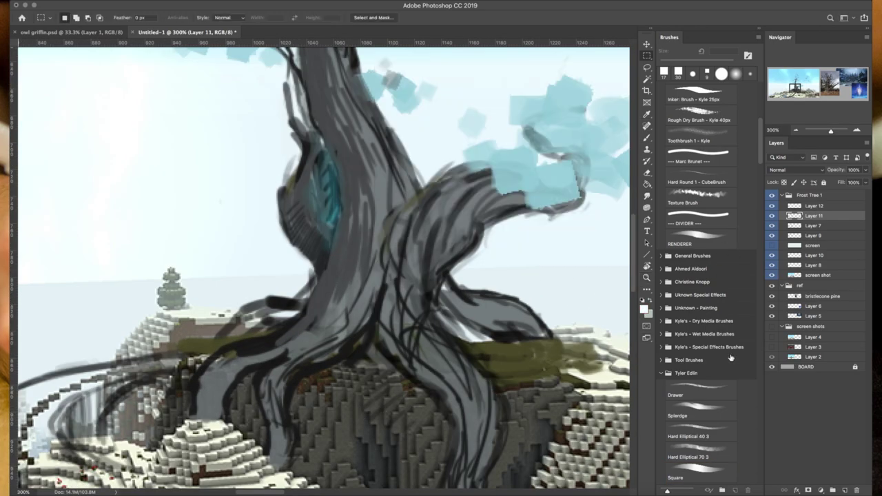
{"action": "left_click", "coordinate": [715, 178]}
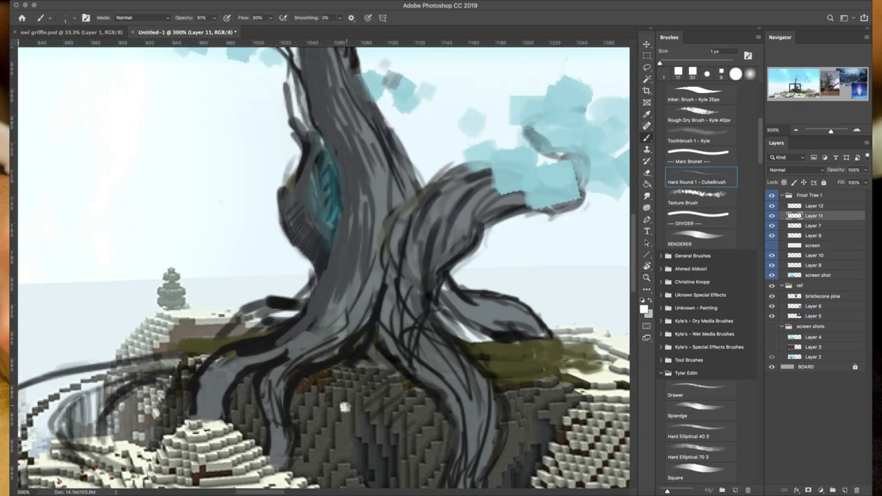
{"action": "key", "text": "m"}
{"action": "key", "text": "v"}
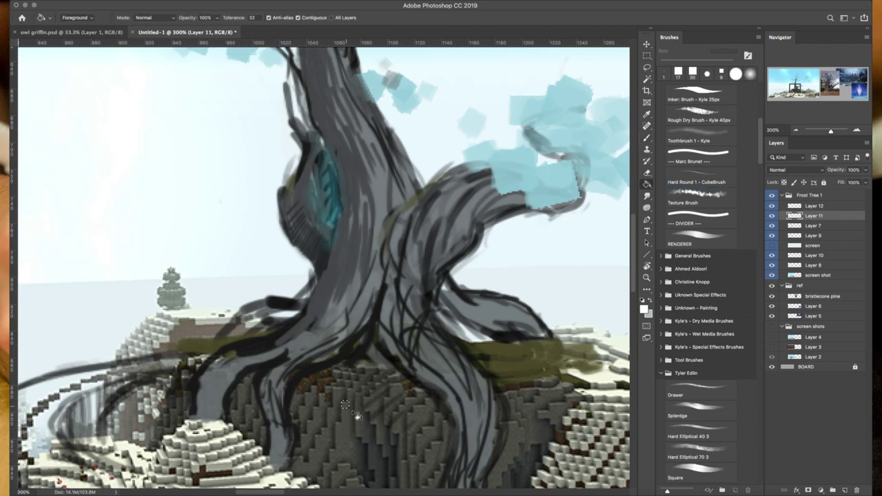
{"action": "left_click_drag", "start_coordinate": [379, 191], "coordinate": [348, 434]}
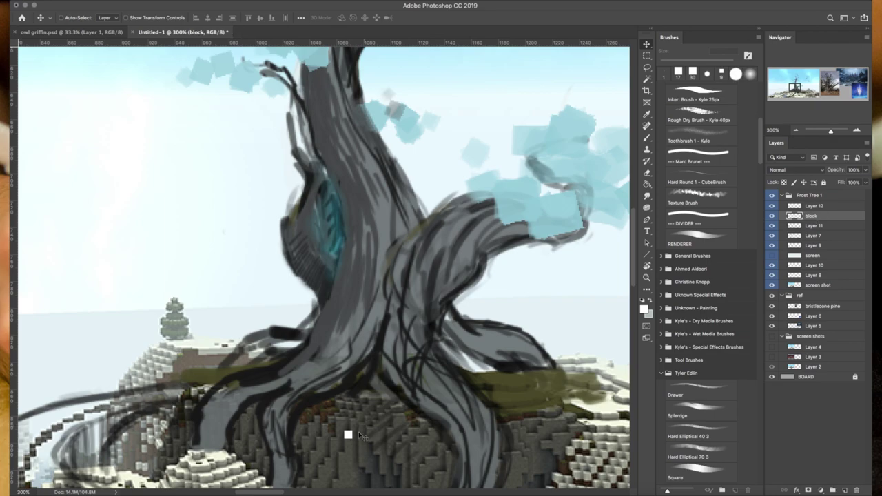
{"action": "key", "text": "ctrl+r"}
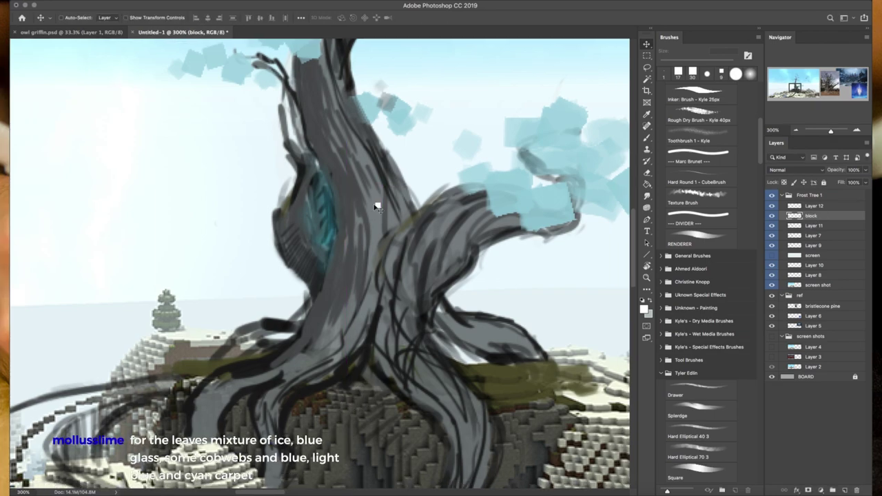
- Zoom out to 200% and sample a pale cyan (a3d5e0) for the Square brush
{"action": "key", "text": "z"}
{"action": "left_click", "coordinate": [363, 371], "text": "alt"}
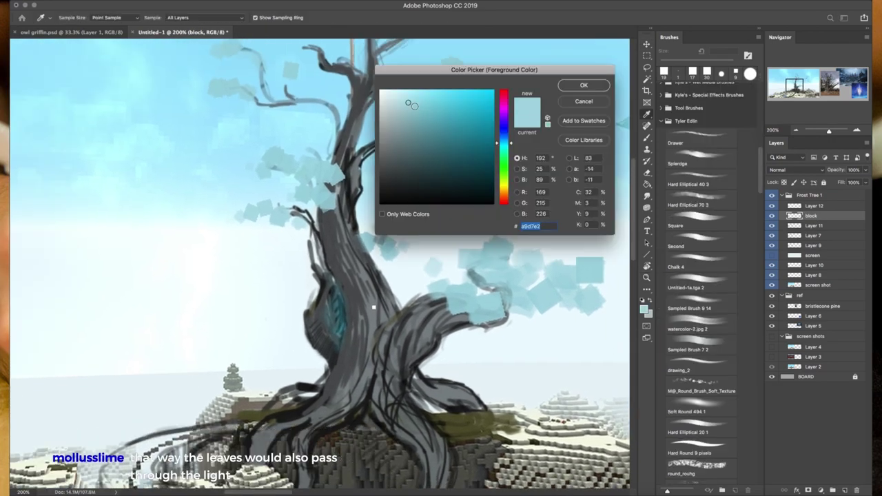
{"action": "scroll", "coordinate": [446, 407], "scroll_direction": "down", "scroll_amount": 2}
{"action": "scroll", "coordinate": [446, 406], "scroll_direction": "left", "scroll_amount": 3}
{"action": "key", "text": "b"}
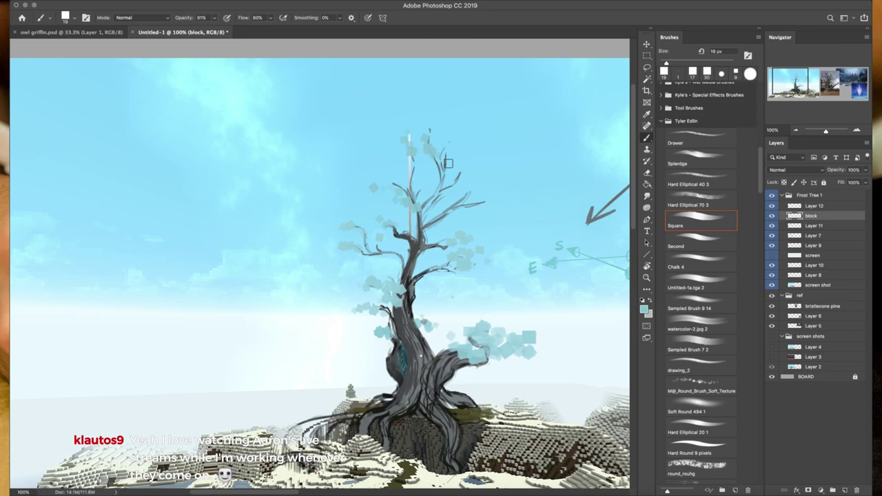
{"action": "left_click_drag", "start_coordinate": [484, 202], "coordinate": [400, 174]}
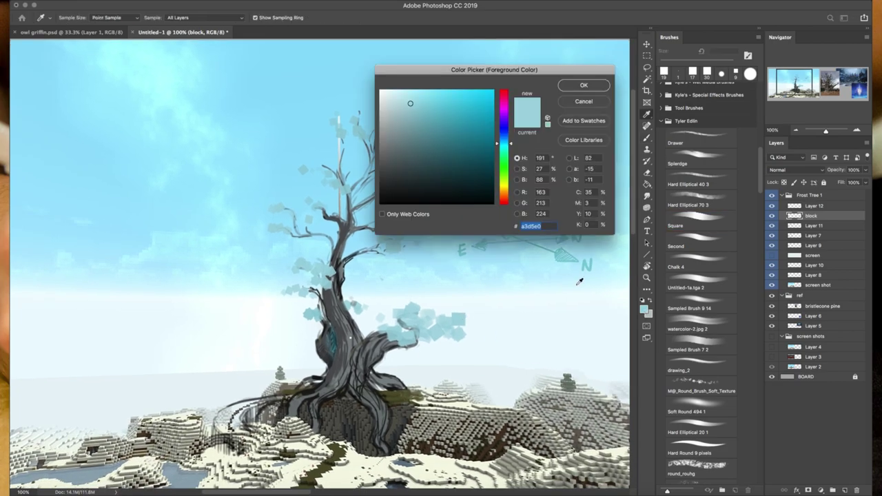
{"action": "key", "text": "Escape"}
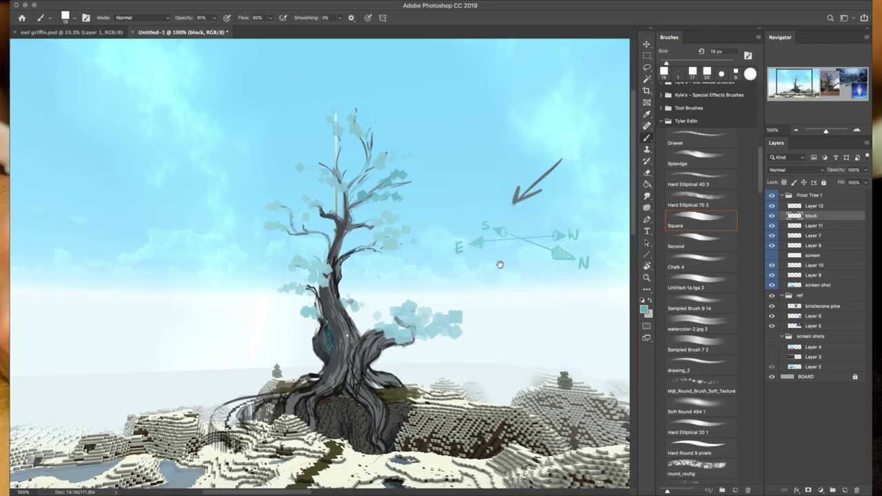
- Paint a short teal stroke left of the trunk, then undo the stray strokes and leaf squares
{"action": "scroll", "coordinate": [369, 233], "scroll_direction": "down", "scroll_amount": 2}
{"action": "scroll", "coordinate": [369, 233], "scroll_direction": "right", "scroll_amount": 2}
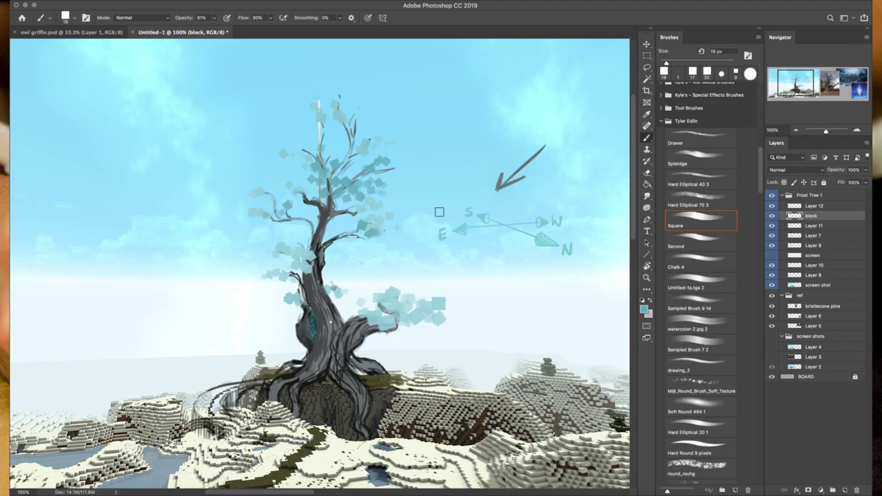
{"action": "scroll", "coordinate": [496, 256], "scroll_direction": "down", "scroll_amount": 2}
{"action": "scroll", "coordinate": [448, 259], "scroll_direction": "left", "scroll_amount": 6}
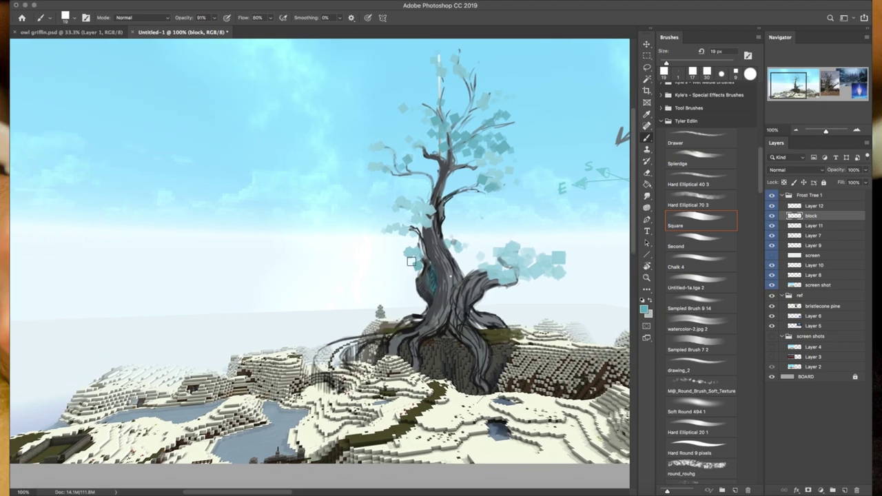
{"action": "scroll", "coordinate": [405, 284], "scroll_direction": "right", "scroll_amount": 6}
{"action": "scroll", "coordinate": [344, 276], "scroll_direction": "down", "scroll_amount": 1}
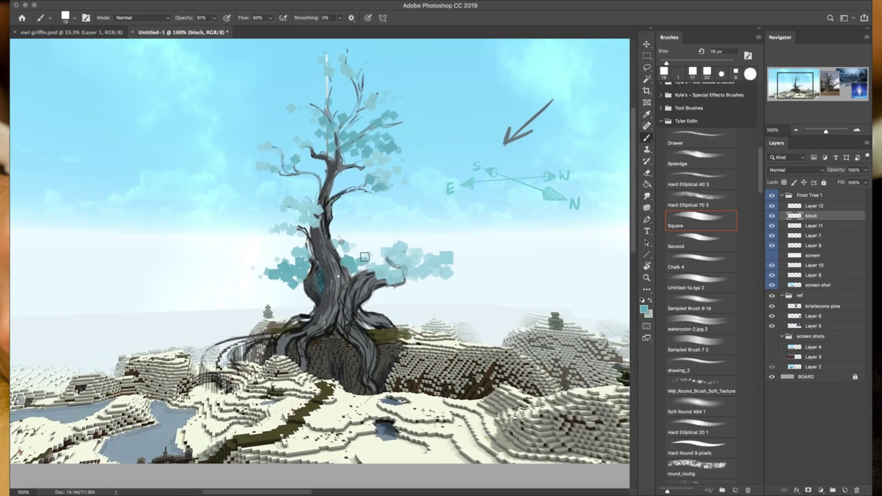
{"action": "scroll", "coordinate": [360, 231], "scroll_direction": "up", "scroll_amount": 1}
{"action": "scroll", "coordinate": [360, 231], "scroll_direction": "left", "scroll_amount": 1}
{"action": "left_click_drag", "start_coordinate": [233, 284], "coordinate": [237, 309]}
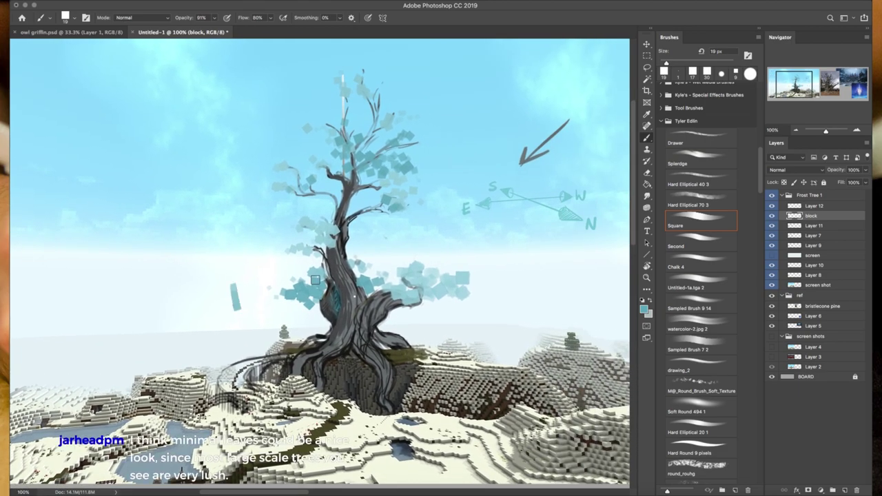
{"action": "key", "text": "super+z"}
{"action": "key", "text": "super+z"}
{"action": "key", "text": "super+z"}
- Open the foreground colour choice and zoom in on the trunk to 300%
{"action": "scroll", "coordinate": [398, 295], "scroll_direction": "left", "scroll_amount": 3}
{"action": "scroll", "coordinate": [398, 295], "scroll_direction": "down", "scroll_amount": 2}
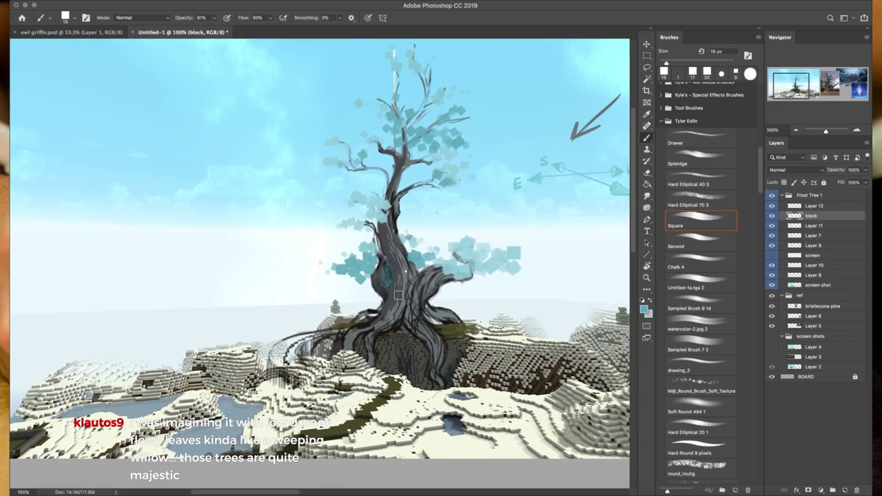
{"action": "scroll", "coordinate": [463, 322], "scroll_direction": "right", "scroll_amount": 3}
{"action": "scroll", "coordinate": [463, 321], "scroll_direction": "down", "scroll_amount": 1}
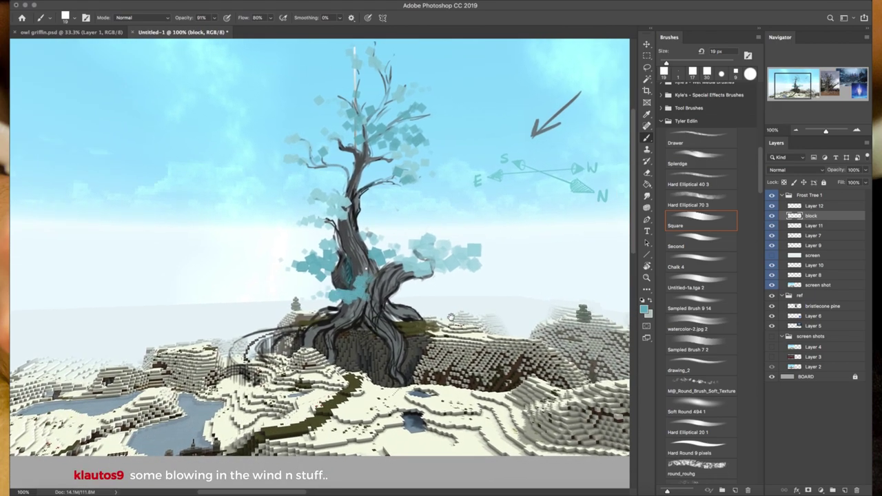
{"action": "key", "text": "Escape"}
{"action": "key", "text": "super+equal"}
{"action": "key", "text": "super+equal"}
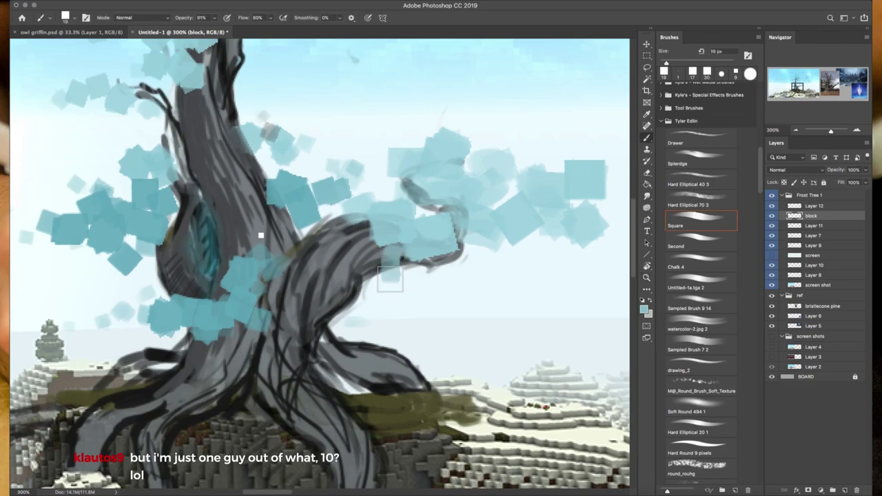
- Shrink the brush to 9 px and pick a lighter blue foreground colour
{"action": "key", "text": "bracketleft"}
{"action": "mouse_move", "coordinate": [370, 264]}
{"action": "left_mouse_down"}
{"action": "mouse_move", "coordinate": [376, 321]}
{"action": "mouse_move", "coordinate": [407, 276]}
{"action": "left_mouse_up"}
{"action": "scroll", "coordinate": [660, 320], "scroll_direction": "up", "scroll_amount": 6}
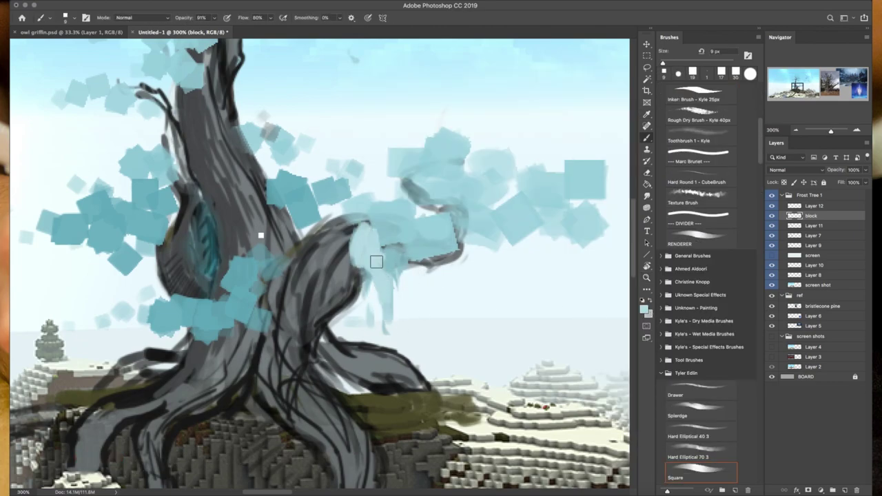
{"action": "left_click_drag", "start_coordinate": [369, 286], "coordinate": [324, 228]}
{"action": "left_click", "coordinate": [645, 309]}
{"action": "left_click", "coordinate": [583, 86]}
- Paint light-blue square dabs over the trunk base, the olive patch and along the grey branch
{"action": "left_click_drag", "start_coordinate": [369, 257], "coordinate": [370, 304]}
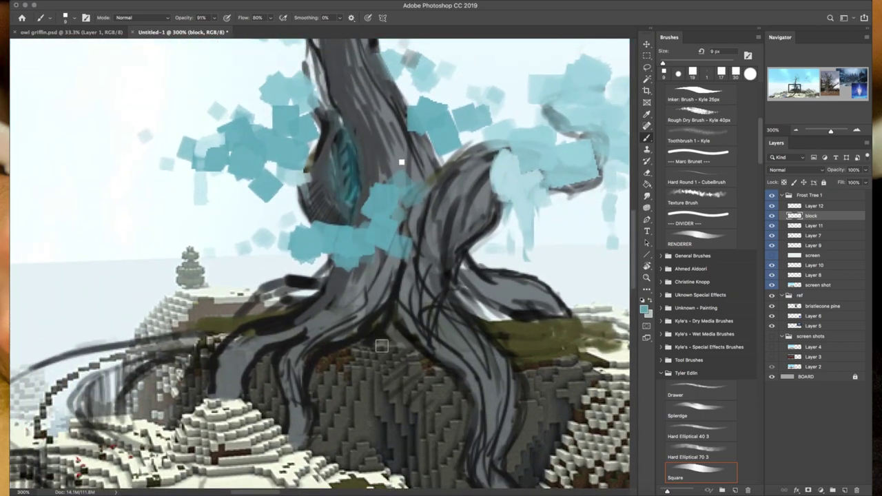
{"action": "mouse_move", "coordinate": [381, 346]}
{"action": "left_mouse_down"}
{"action": "mouse_move", "coordinate": [406, 344]}
{"action": "mouse_move", "coordinate": [402, 326]}
{"action": "mouse_move", "coordinate": [387, 338]}
{"action": "mouse_move", "coordinate": [397, 298]}
{"action": "mouse_move", "coordinate": [412, 345]}
{"action": "mouse_move", "coordinate": [381, 332]}
{"action": "mouse_move", "coordinate": [359, 336]}
{"action": "mouse_move", "coordinate": [411, 346]}
{"action": "left_mouse_up"}
{"action": "left_click_drag", "start_coordinate": [410, 345], "coordinate": [318, 267]}
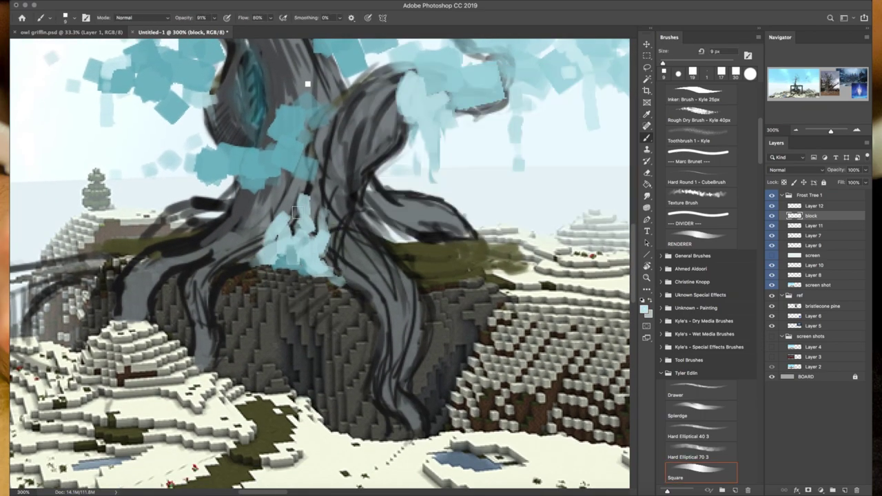
{"action": "left_click_drag", "start_coordinate": [295, 218], "coordinate": [269, 238]}
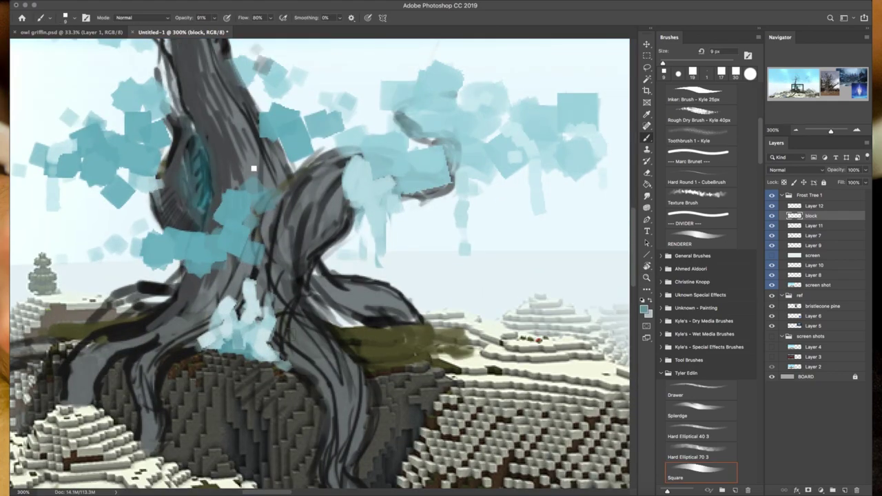
{"action": "mouse_move", "coordinate": [295, 336]}
{"action": "left_mouse_down"}
{"action": "mouse_move", "coordinate": [349, 322]}
{"action": "mouse_move", "coordinate": [372, 347]}
{"action": "mouse_move", "coordinate": [436, 346]}
{"action": "mouse_move", "coordinate": [458, 363]}
{"action": "mouse_move", "coordinate": [417, 363]}
{"action": "mouse_move", "coordinate": [471, 358]}
{"action": "left_mouse_up"}
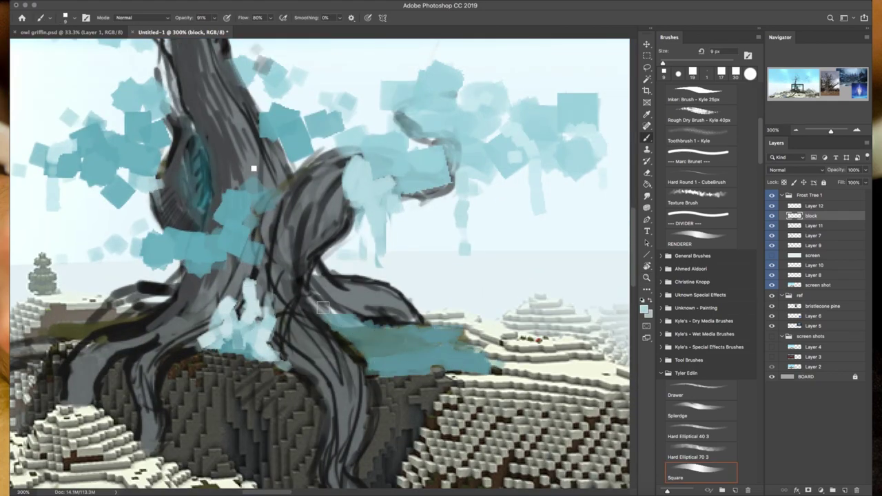
{"action": "mouse_move", "coordinate": [319, 298]}
{"action": "left_mouse_down"}
{"action": "mouse_move", "coordinate": [349, 320]}
{"action": "mouse_move", "coordinate": [421, 294]}
{"action": "mouse_move", "coordinate": [402, 352]}
{"action": "mouse_move", "coordinate": [371, 348]}
{"action": "mouse_move", "coordinate": [473, 366]}
{"action": "left_mouse_up"}
{"action": "mouse_move", "coordinate": [396, 327]}
{"action": "left_mouse_down"}
{"action": "mouse_move", "coordinate": [465, 344]}
{"action": "mouse_move", "coordinate": [512, 340]}
{"action": "left_mouse_up"}
{"action": "mouse_move", "coordinate": [317, 297]}
{"action": "left_mouse_down"}
{"action": "mouse_move", "coordinate": [385, 326]}
{"action": "mouse_move", "coordinate": [448, 324]}
{"action": "left_mouse_up"}
- At 200% zoom, choose a new colour and smaller brush, and paint a light stroke up the trunk's right side
{"action": "left_click", "coordinate": [645, 309]}
{"action": "key", "text": "Return"}
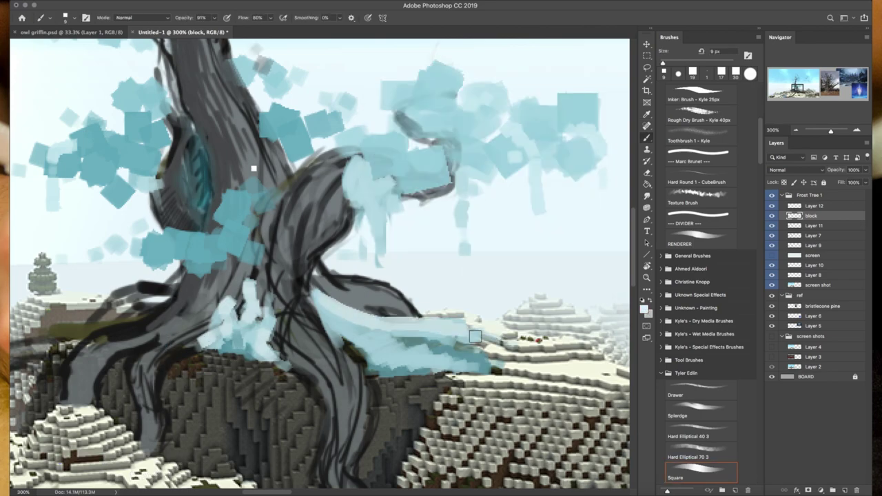
{"action": "key", "text": "ctrl+minus"}
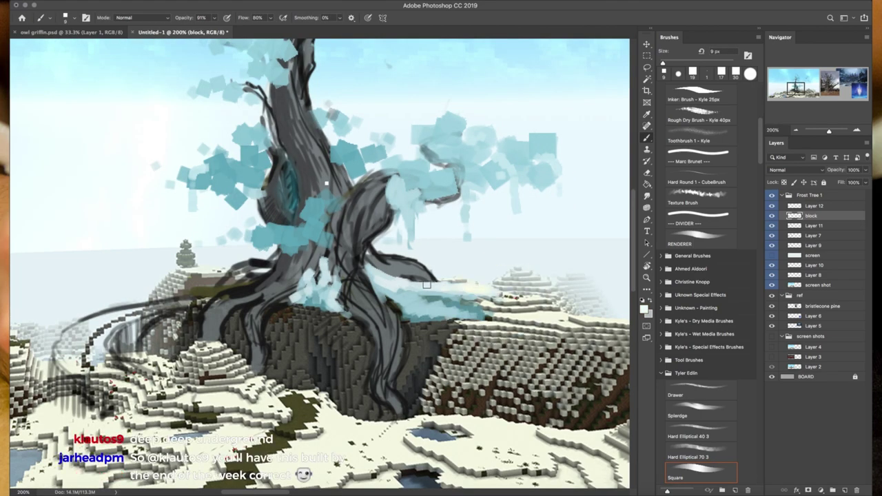
{"action": "left_click", "coordinate": [365, 289]}
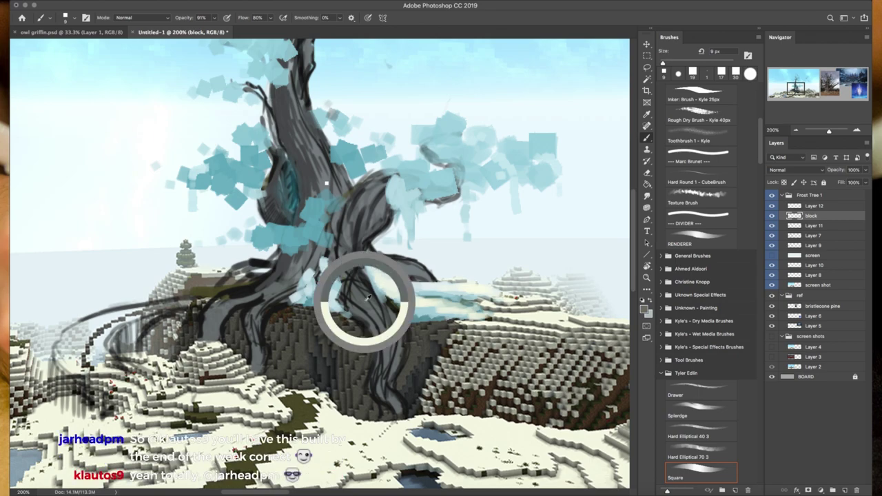
{"action": "left_click", "coordinate": [645, 310]}
{"action": "key", "text": "Escape"}
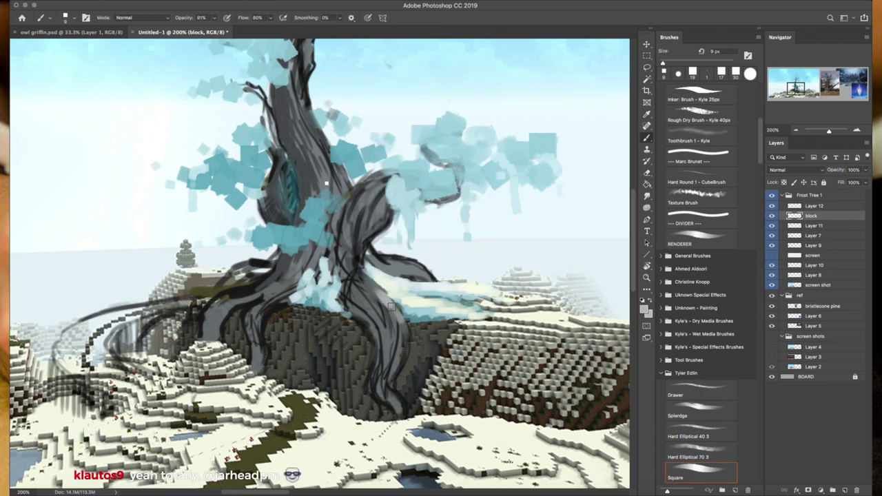
{"action": "left_click_drag", "start_coordinate": [428, 236], "coordinate": [294, 296]}
{"action": "key", "text": "bracketleft"}
{"action": "key", "text": "bracketleft"}
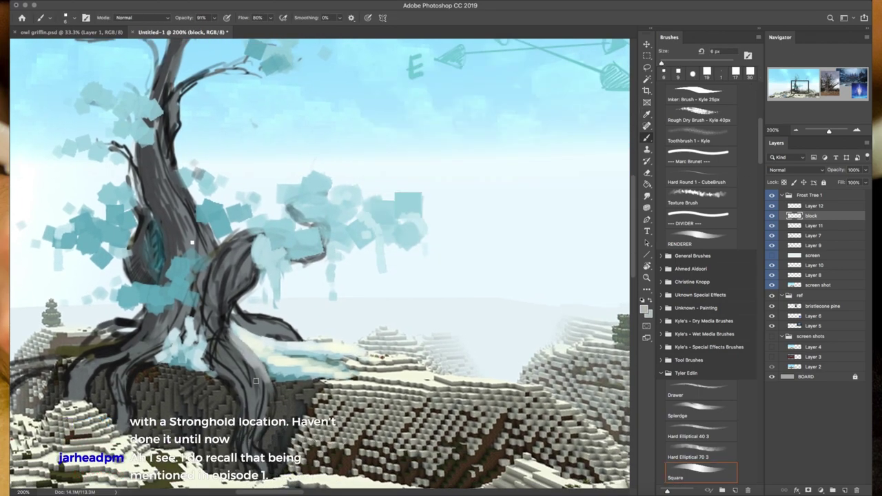
{"action": "left_click_drag", "start_coordinate": [198, 275], "coordinate": [372, 345]}
{"action": "left_click_drag", "start_coordinate": [362, 264], "coordinate": [343, 219]}
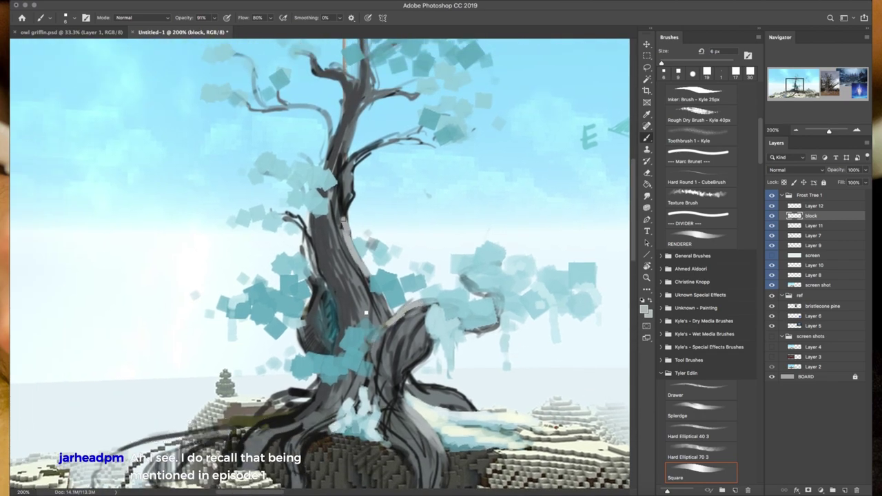
- Set the brush size to 1 px
{"action": "left_click_drag", "start_coordinate": [380, 124], "coordinate": [388, 258]}
{"action": "right_click", "coordinate": [567, 268]}
{"action": "left_click_drag", "start_coordinate": [616, 284], "coordinate": [579, 284]}
{"action": "key", "text": "Return"}
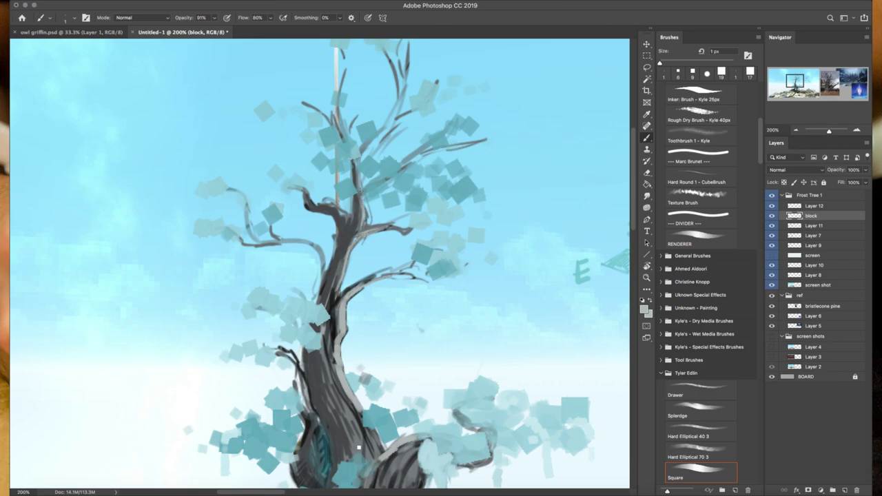
{"action": "mouse_move", "coordinate": [358, 447]}
{"action": "left_mouse_down"}
{"action": "mouse_move", "coordinate": [281, 308]}
{"action": "mouse_move", "coordinate": [292, 250]}
{"action": "mouse_move", "coordinate": [367, 271]}
{"action": "mouse_move", "coordinate": [372, 226]}
{"action": "left_mouse_up"}
- Add a new top layer, give it a red colour label, and rename it 'block scale'
{"action": "key", "text": "ctrl+minus"}
{"action": "key", "text": "m"}
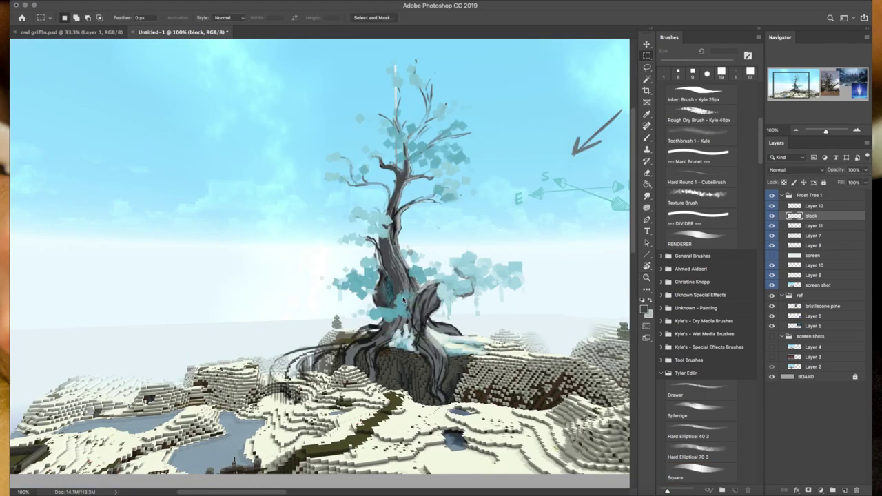
{"action": "key", "text": "ctrl+shift+alt+n"}
{"action": "right_click", "coordinate": [820, 194]}
{"action": "left_click", "coordinate": [717, 403]}
{"action": "double_click", "coordinate": [807, 194]}
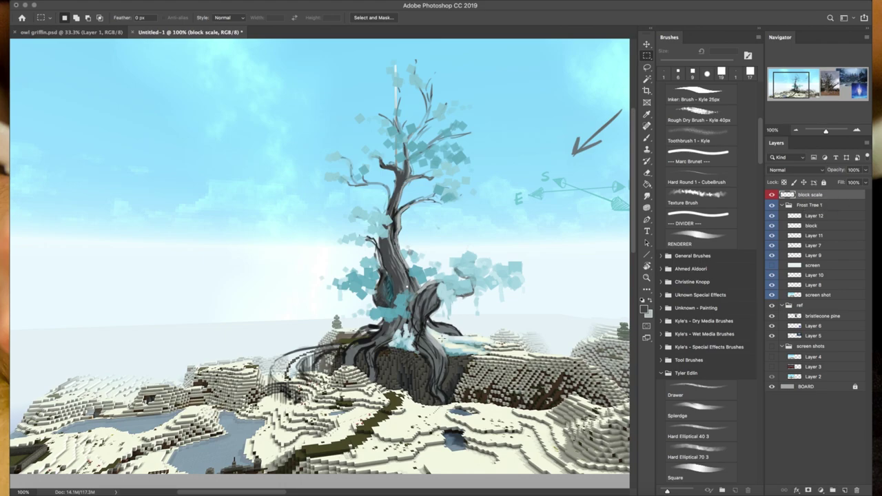
- Eyedrop and set the foreground colour to purple #a66bc5, then zoom to 200% on the tree
{"action": "key", "text": "ctrl+plus"}
{"action": "key", "text": "ctrl+minus"}
{"action": "key", "text": "ctrl+minus"}
{"action": "key", "text": "i"}
{"action": "left_click", "coordinate": [644, 308]}
{"action": "left_click", "coordinate": [432, 115]}
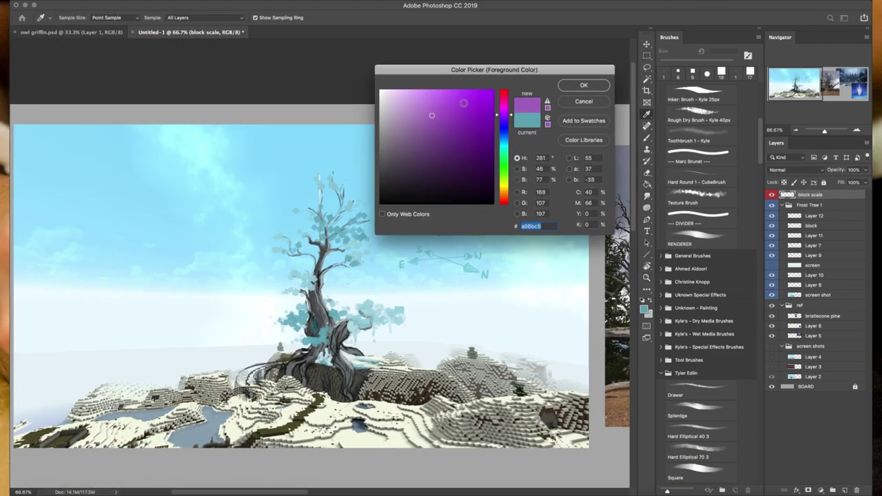
{"action": "key", "text": "Return"}
{"action": "key", "text": "b"}
{"action": "key", "text": "ctrl+plus"}
{"action": "key", "text": "ctrl+plus"}
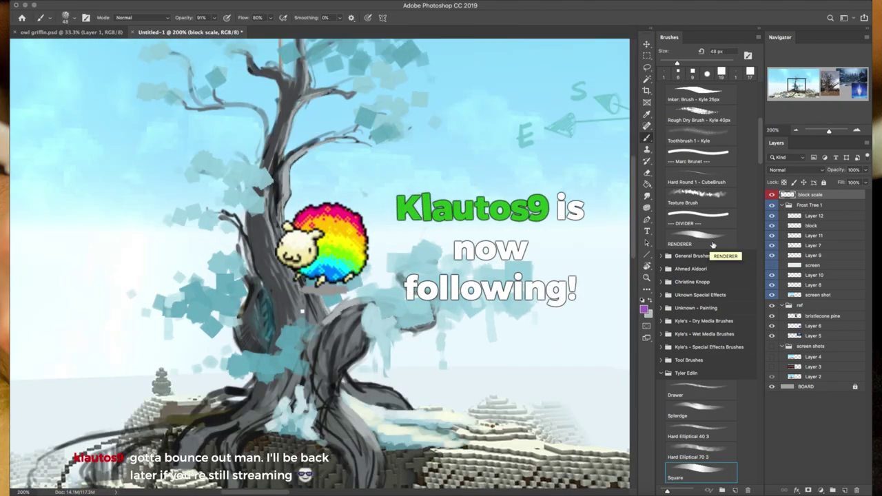
- Paint purple squares into the trunk, branch and right-side leaves, then paint light blue over some of the purple
{"action": "key", "text": "bracketright"}
{"action": "key", "text": "bracketright"}
{"action": "left_click_drag", "start_coordinate": [220, 289], "coordinate": [241, 303]}
{"action": "left_click_drag", "start_coordinate": [289, 275], "coordinate": [427, 320]}
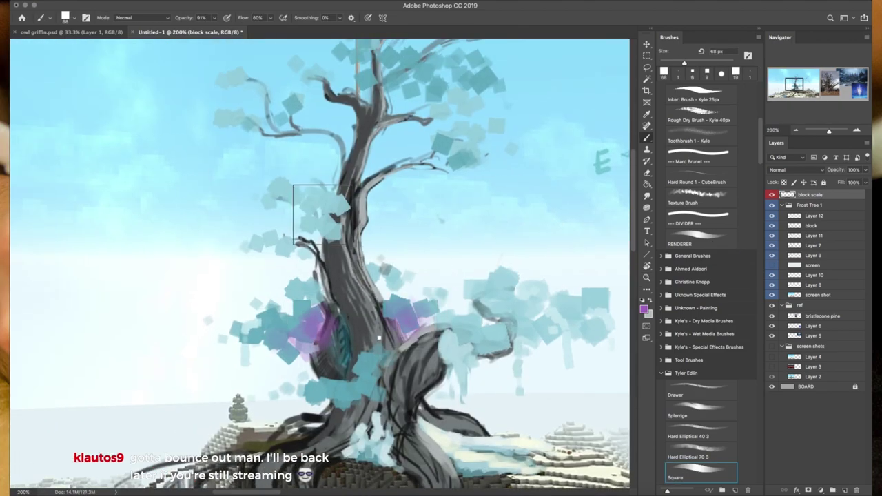
{"action": "scroll", "coordinate": [323, 215], "scroll_direction": "up", "scroll_amount": 5}
{"action": "left_click_drag", "start_coordinate": [379, 255], "coordinate": [420, 257]}
{"action": "key", "text": "bracketleft"}
{"action": "key", "text": "bracketleft"}
{"action": "key", "text": "bracketleft"}
{"action": "key", "text": "bracketleft"}
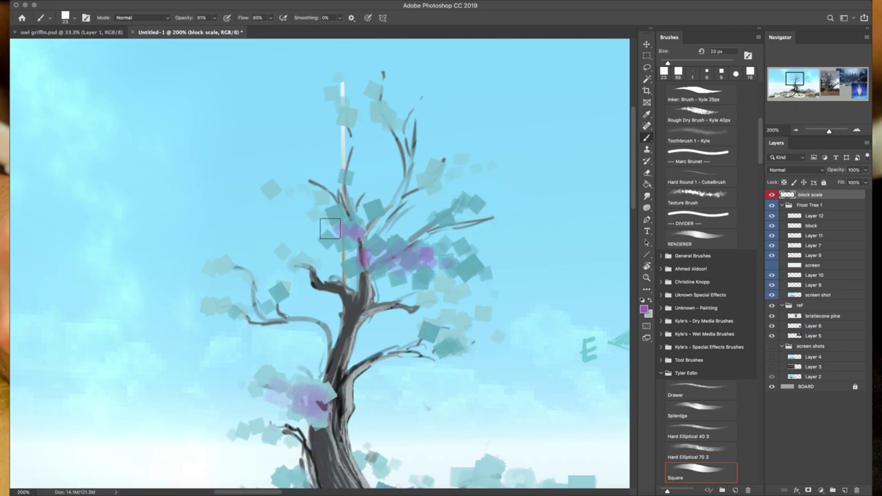
{"action": "scroll", "coordinate": [327, 229], "scroll_direction": "down", "scroll_amount": 5}
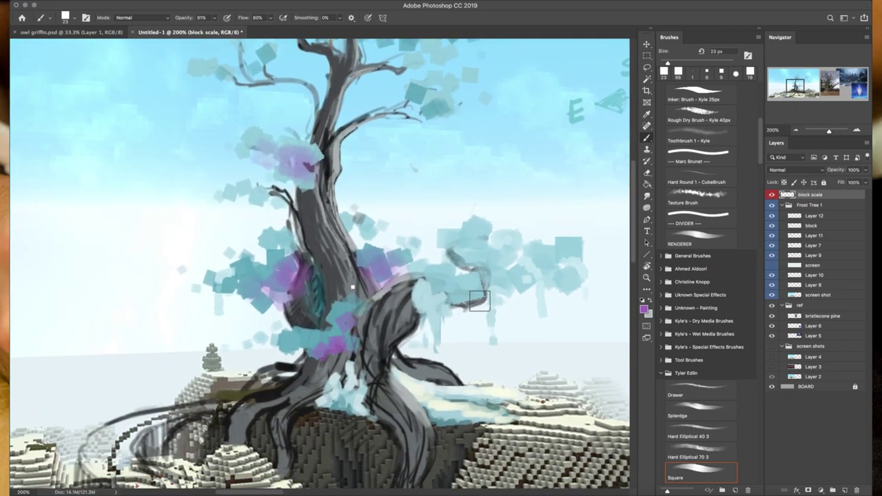
{"action": "mouse_move", "coordinate": [479, 301]}
{"action": "left_mouse_down"}
{"action": "mouse_move", "coordinate": [482, 255]}
{"action": "mouse_move", "coordinate": [492, 266]}
{"action": "left_mouse_up"}
{"action": "left_click", "coordinate": [492, 266], "text": "alt"}
{"action": "mouse_move", "coordinate": [420, 304]}
{"action": "left_mouse_down"}
{"action": "mouse_move", "coordinate": [343, 320]}
{"action": "mouse_move", "coordinate": [265, 288]}
{"action": "left_mouse_up"}
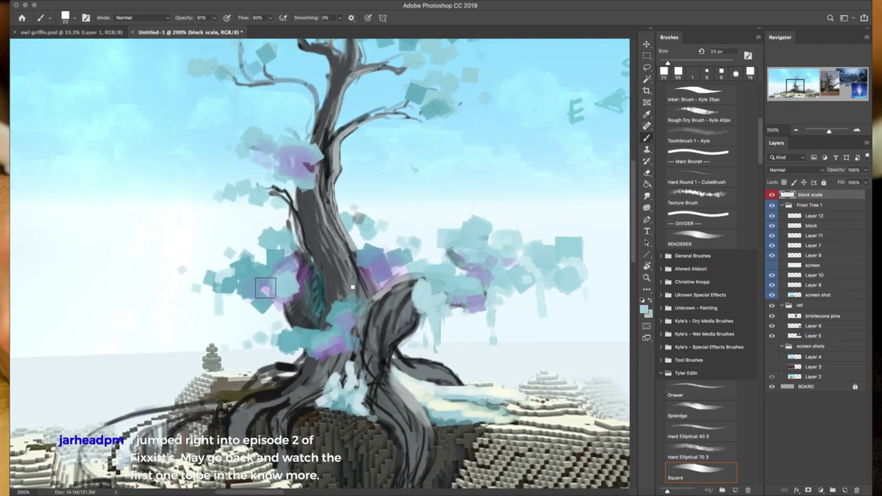
- Zoom to 200% on the tree base and bring the roots into view
{"action": "key", "text": "z"}
{"action": "left_click_drag", "start_coordinate": [325, 354], "coordinate": [452, 372]}
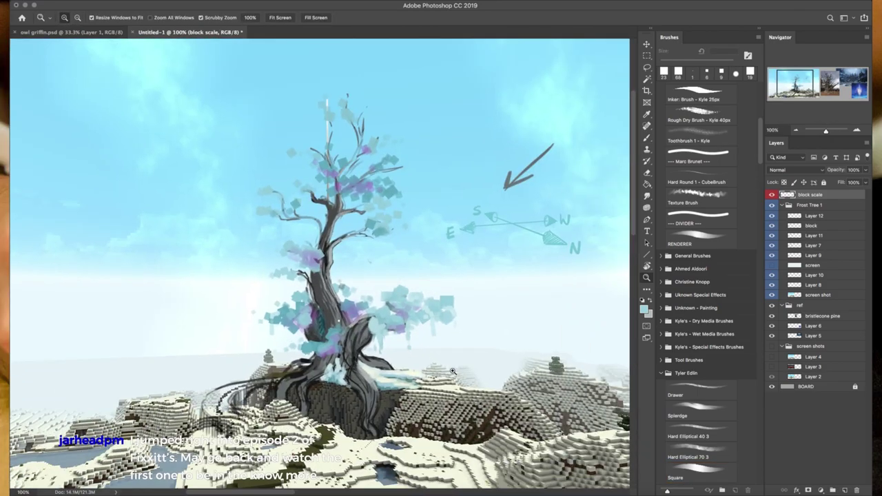
{"action": "left_click", "coordinate": [391, 363]}
{"action": "key", "text": "b"}
{"action": "right_click", "coordinate": [510, 325]}
{"action": "key", "text": "Return"}
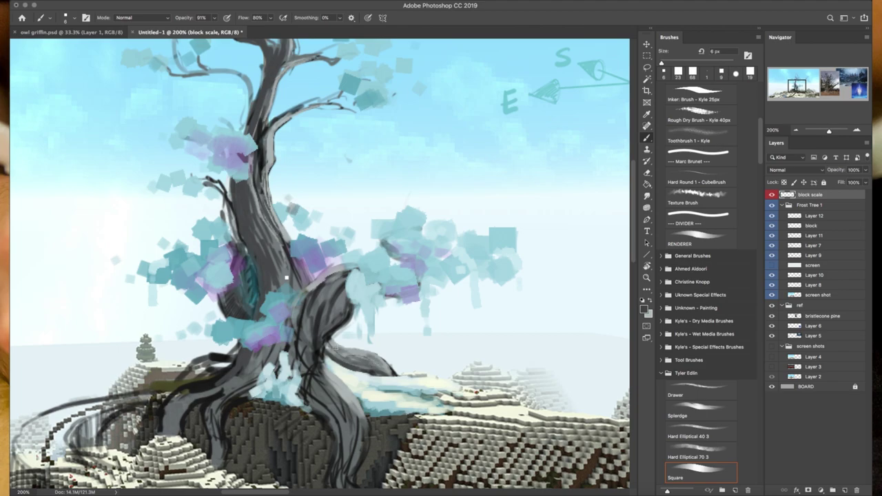
{"action": "left_click_drag", "start_coordinate": [287, 278], "coordinate": [297, 193]}
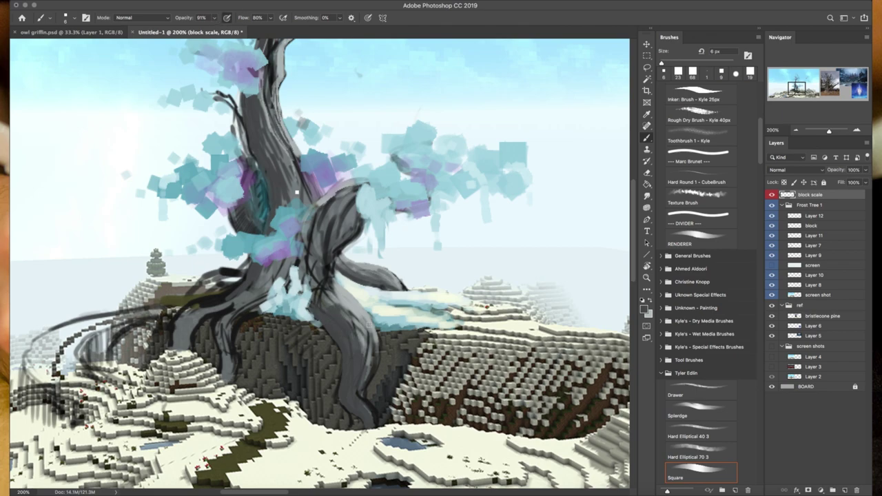
{"action": "key", "text": "c"}
{"action": "key", "text": "Escape"}
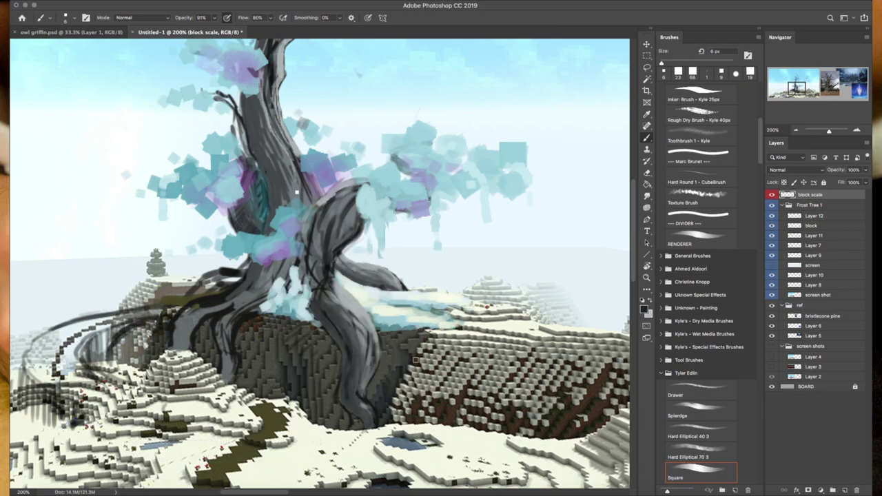
- At 300% zoom, paint grey shading strokes down the left trunk and roots
{"action": "key", "text": "ctrl+plus"}
{"action": "left_click_drag", "start_coordinate": [348, 309], "coordinate": [268, 388]}
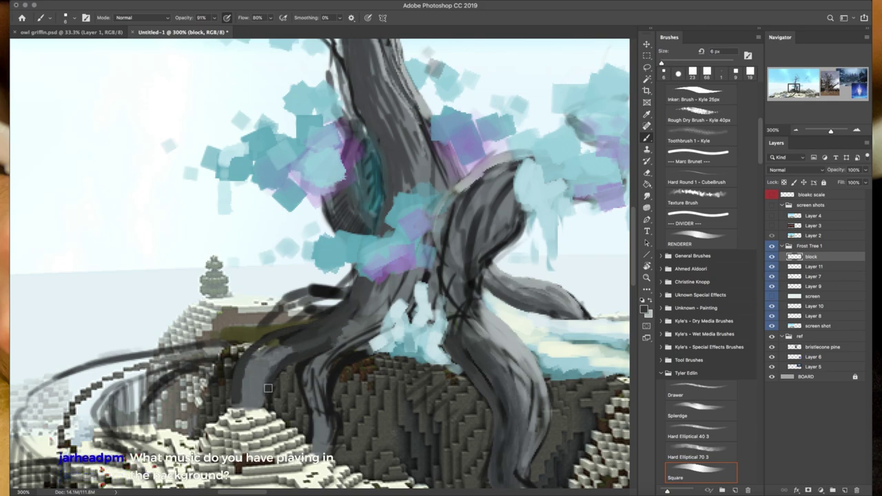
{"action": "left_click_drag", "start_coordinate": [278, 353], "coordinate": [235, 401]}
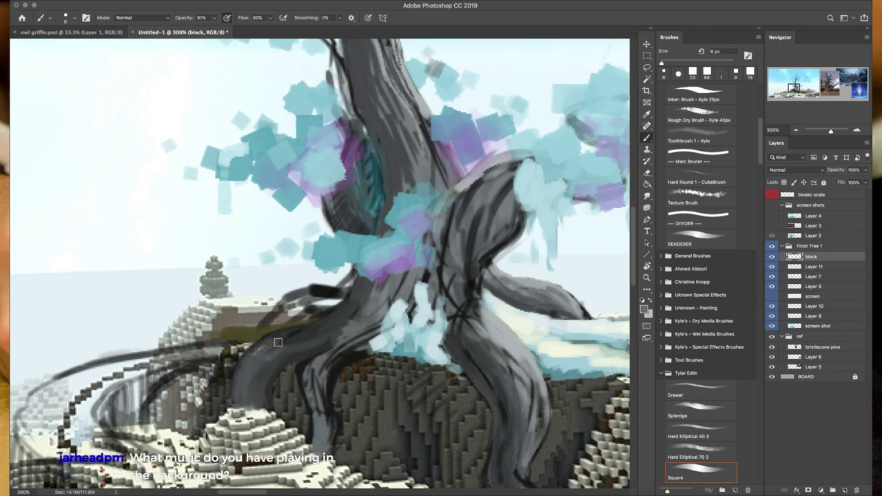
{"action": "left_click_drag", "start_coordinate": [321, 341], "coordinate": [303, 383]}
{"action": "mouse_move", "coordinate": [372, 303]}
{"action": "left_mouse_down"}
{"action": "mouse_move", "coordinate": [327, 343]}
{"action": "mouse_move", "coordinate": [301, 390]}
{"action": "mouse_move", "coordinate": [351, 320]}
{"action": "mouse_move", "coordinate": [303, 369]}
{"action": "left_mouse_up"}
{"action": "left_click_drag", "start_coordinate": [345, 346], "coordinate": [315, 386]}
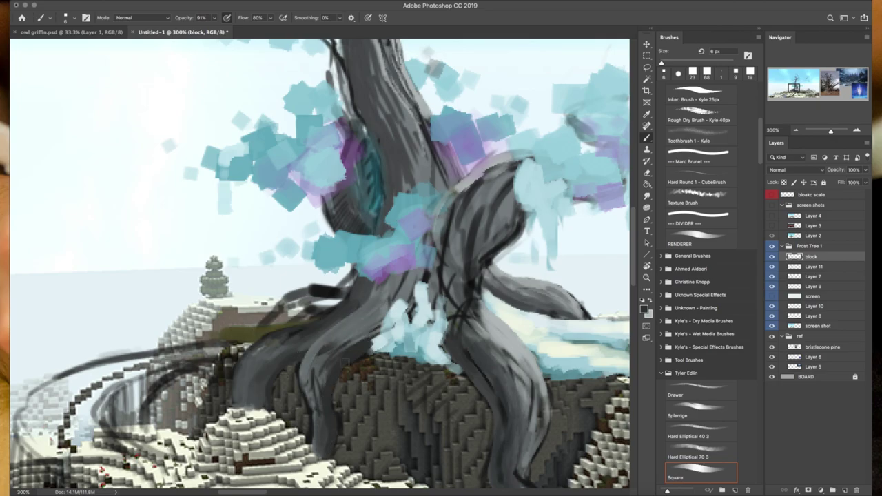
{"action": "scroll", "coordinate": [344, 363], "scroll_direction": "down", "scroll_amount": 5}
{"action": "scroll", "coordinate": [344, 363], "scroll_direction": "right", "scroll_amount": 8}
- Add a new layer above block, view the tree at 100%, then delete the empty Layer 12
{"action": "key", "text": "super+shift+alt+n"}
{"action": "key", "text": "z"}
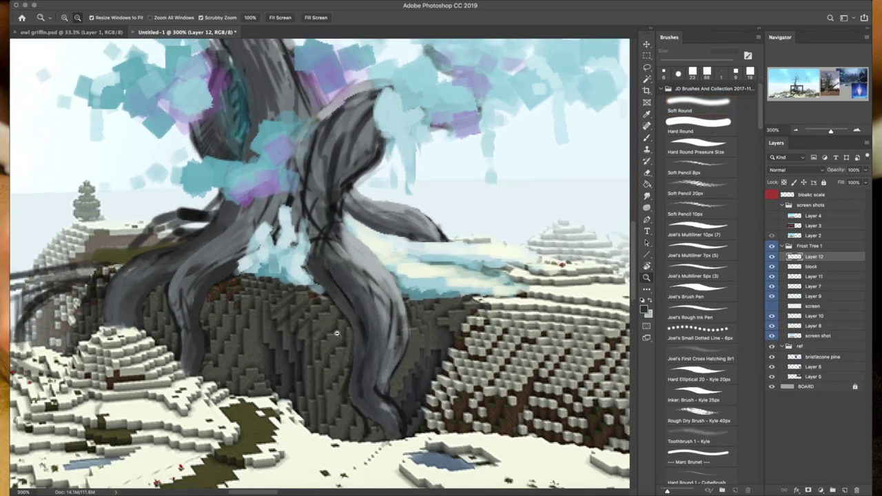
{"action": "key", "text": "super+1"}
{"action": "key", "text": "b"}
{"action": "right_click", "coordinate": [336, 334]}
{"action": "key", "text": "Escape"}
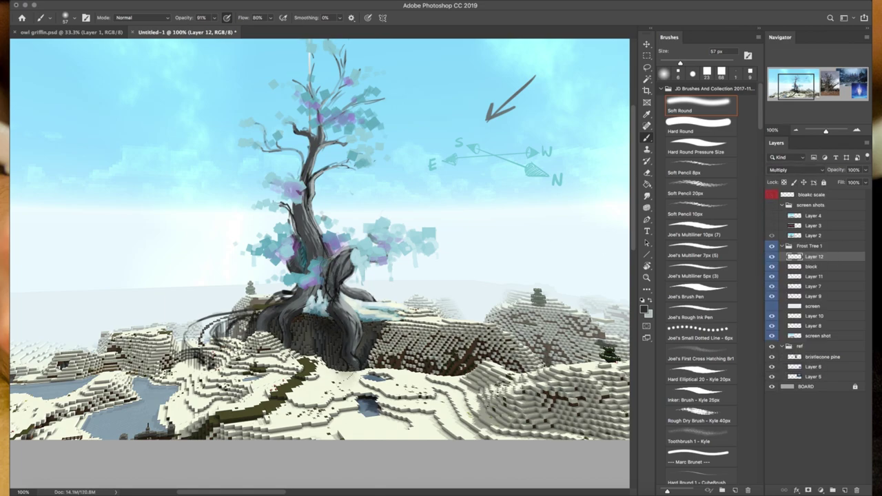
{"action": "key", "text": "e"}
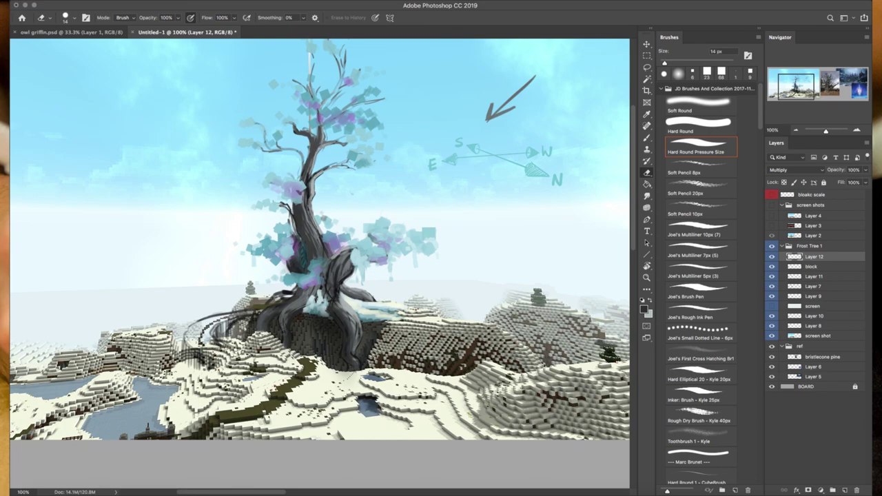
{"action": "key", "text": "BackSpace"}
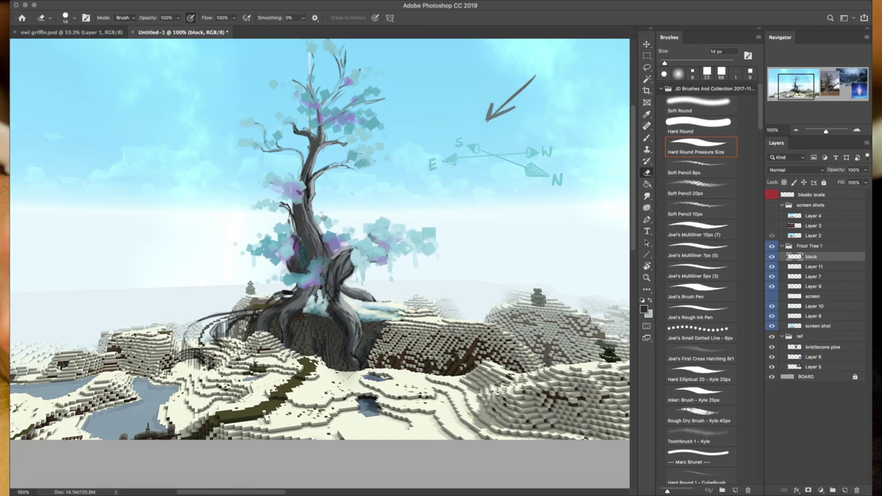
- With the 11 px Square brush, paint a light stroke across the dark base
{"action": "scroll", "coordinate": [336, 309], "scroll_direction": "up", "scroll_amount": 1}
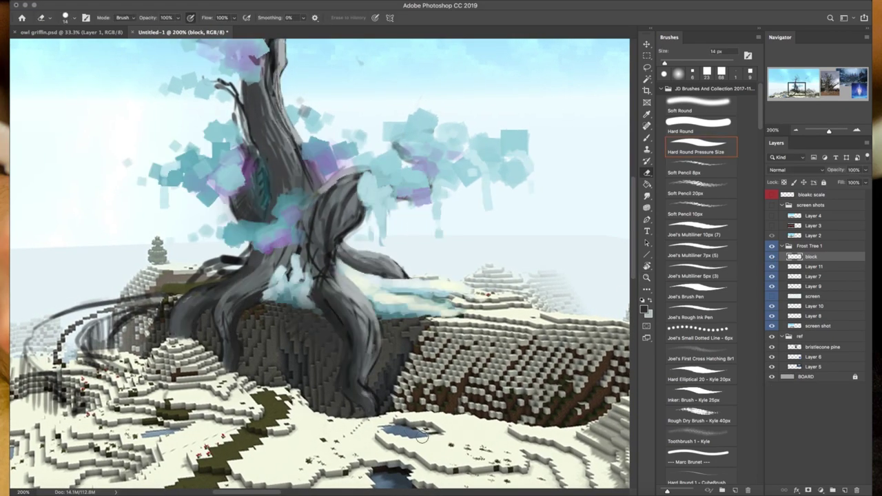
{"action": "left_click_drag", "start_coordinate": [388, 437], "coordinate": [418, 301]}
{"action": "key", "text": "b"}
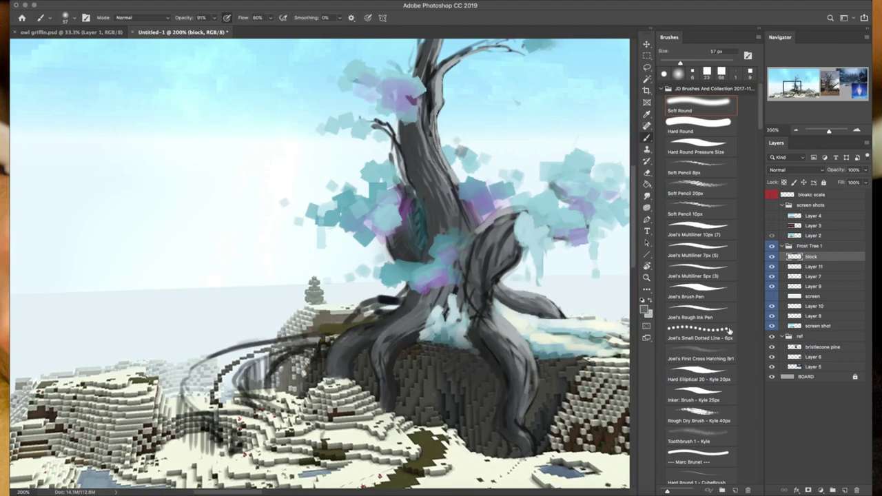
{"action": "left_click", "coordinate": [661, 89]}
{"action": "left_click", "coordinate": [702, 320]}
{"action": "right_click", "coordinate": [498, 358]}
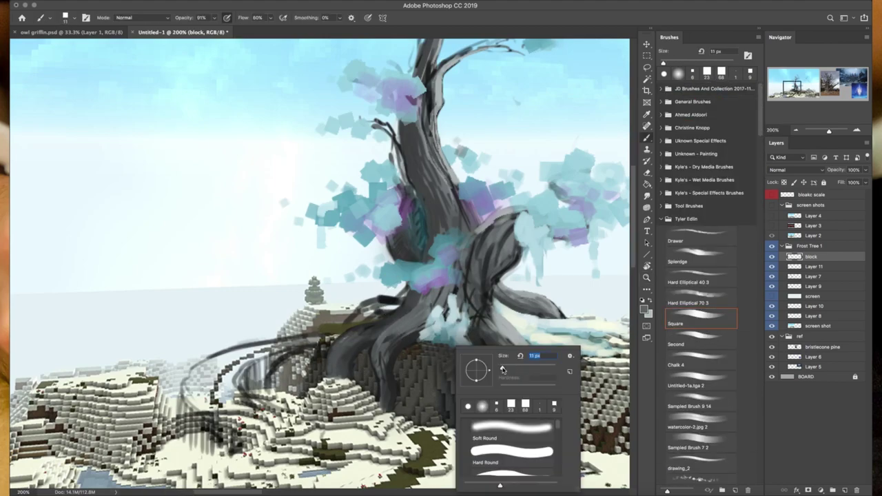
{"action": "key", "text": "Return"}
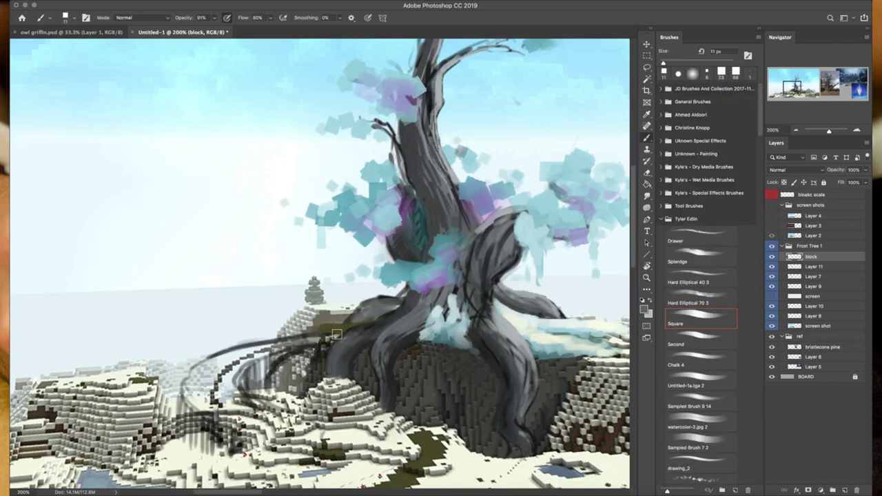
{"action": "mouse_move", "coordinate": [348, 320]}
{"action": "left_mouse_down"}
{"action": "mouse_move", "coordinate": [323, 324]}
{"action": "mouse_move", "coordinate": [372, 320]}
{"action": "left_mouse_up"}
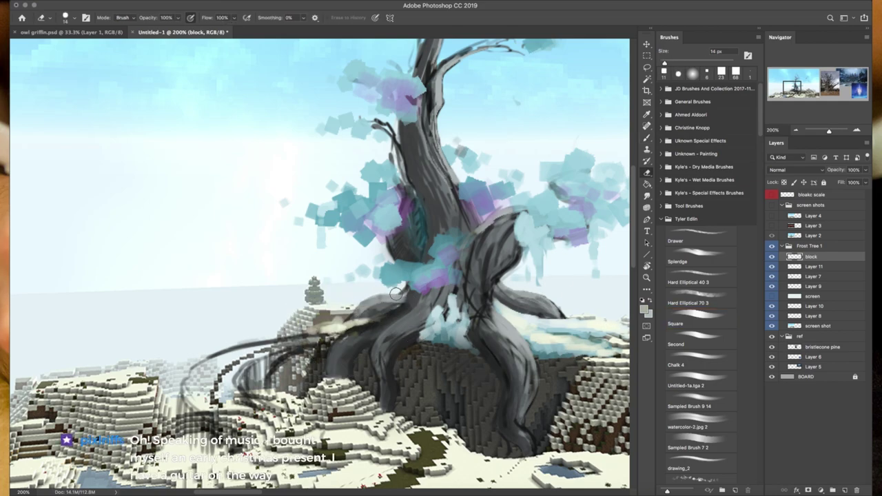
- Make Layer 11 active, then return to the block layer for painting
{"action": "key", "text": "e"}
{"action": "right_click", "coordinate": [377, 295]}
{"action": "left_click", "coordinate": [775, 267]}
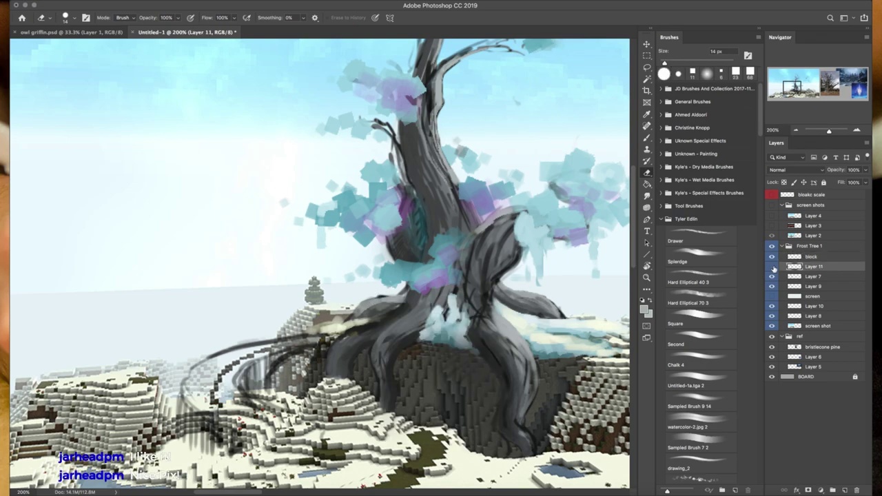
{"action": "key", "text": "b"}
{"action": "key", "text": "alt+bracketright"}
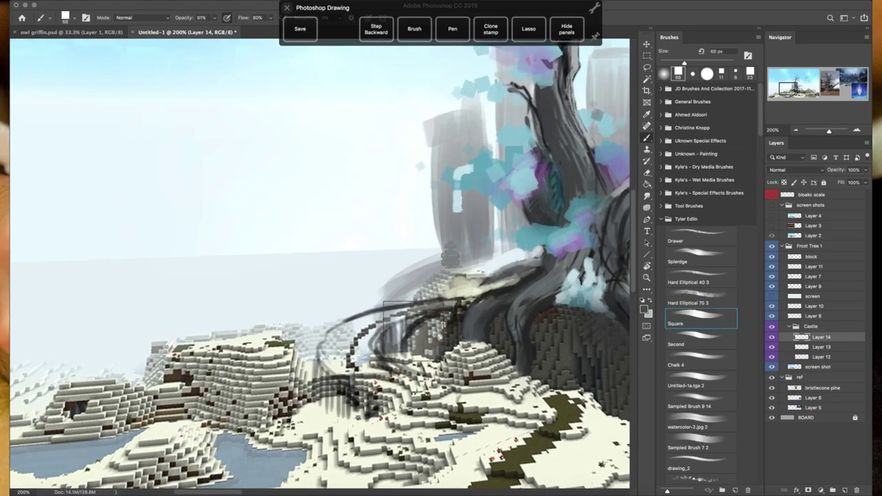
- Undo the recent dark strokes over the castle area and switch to the Lasso tool
{"action": "right_click", "coordinate": [423, 351]}
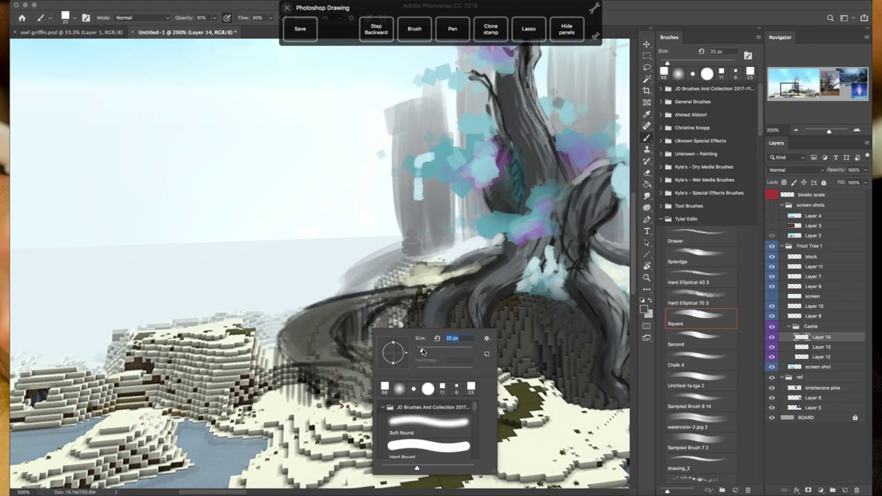
{"action": "key", "text": "Escape"}
{"action": "key", "text": "l"}
{"action": "key", "text": "ctrl+alt+z"}
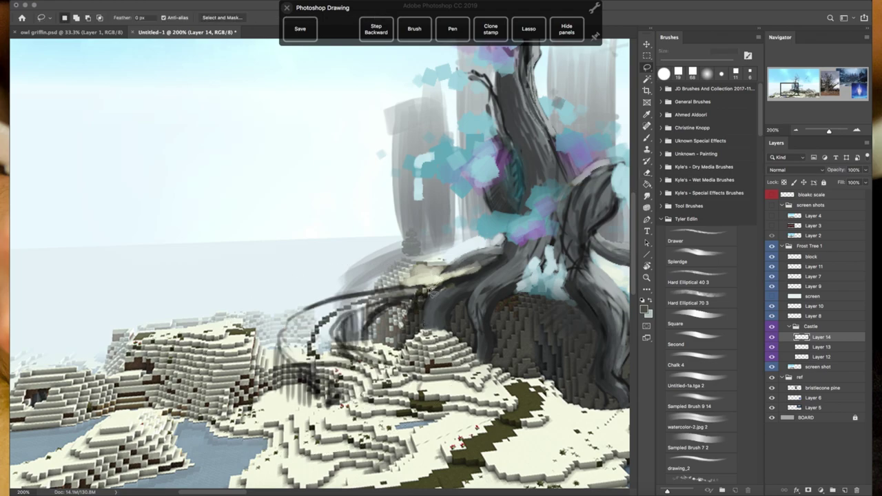
- Add a new layer named 'stairs' above the block layer
{"action": "left_click", "coordinate": [817, 256]}
{"action": "key", "text": "ctrl+v"}
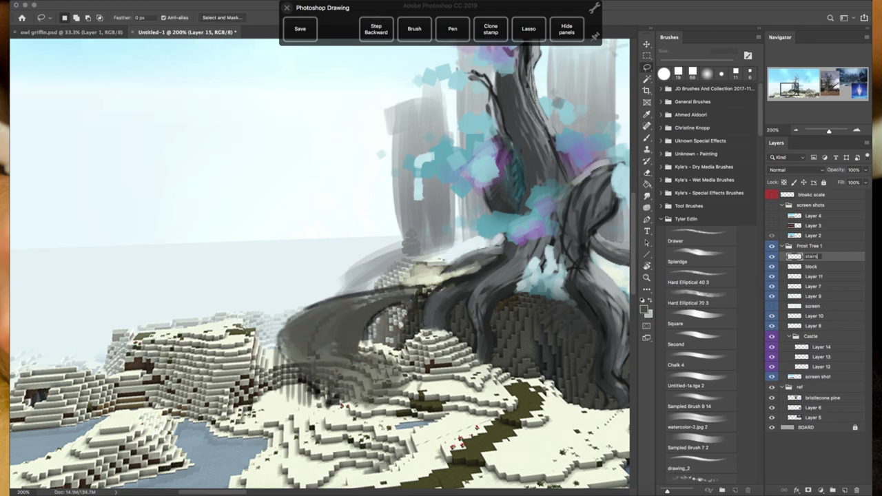
{"action": "key", "text": "Return"}
{"action": "key", "text": "b"}
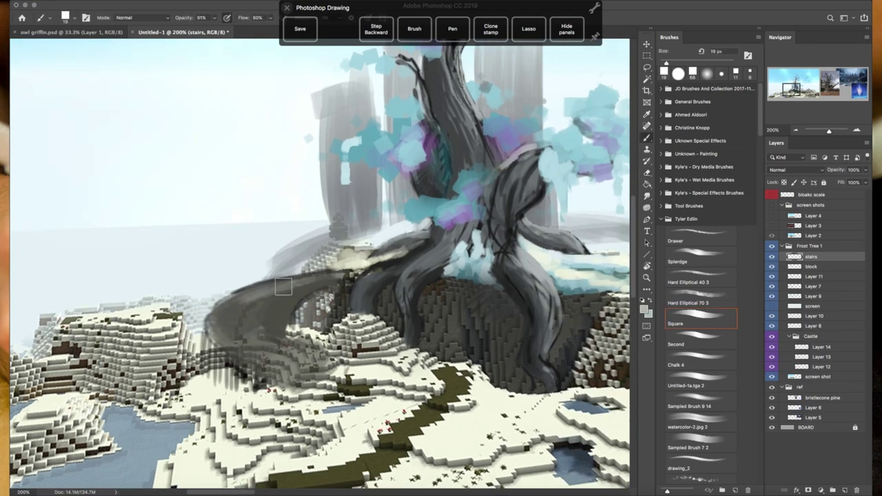
- Paint a dark arch swath, erase part of it, and add grey stair strokes
{"action": "left_click_drag", "start_coordinate": [283, 287], "coordinate": [229, 307]}
{"action": "key", "text": "e"}
{"action": "mouse_move", "coordinate": [266, 335]}
{"action": "left_mouse_down"}
{"action": "mouse_move", "coordinate": [222, 315]}
{"action": "mouse_move", "coordinate": [244, 328]}
{"action": "mouse_move", "coordinate": [269, 315]}
{"action": "left_mouse_up"}
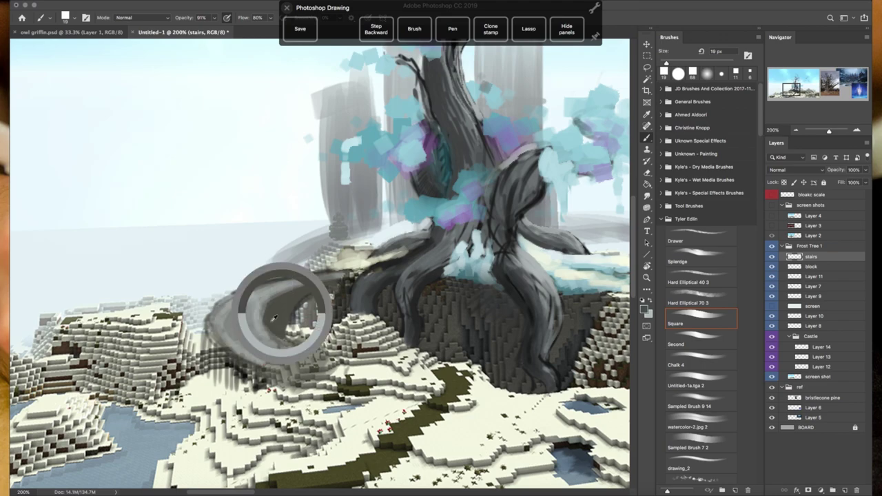
{"action": "mouse_move", "coordinate": [234, 358]}
{"action": "left_mouse_down"}
{"action": "mouse_move", "coordinate": [255, 386]}
{"action": "mouse_move", "coordinate": [273, 392]}
{"action": "left_mouse_up"}
{"action": "key", "text": "b"}
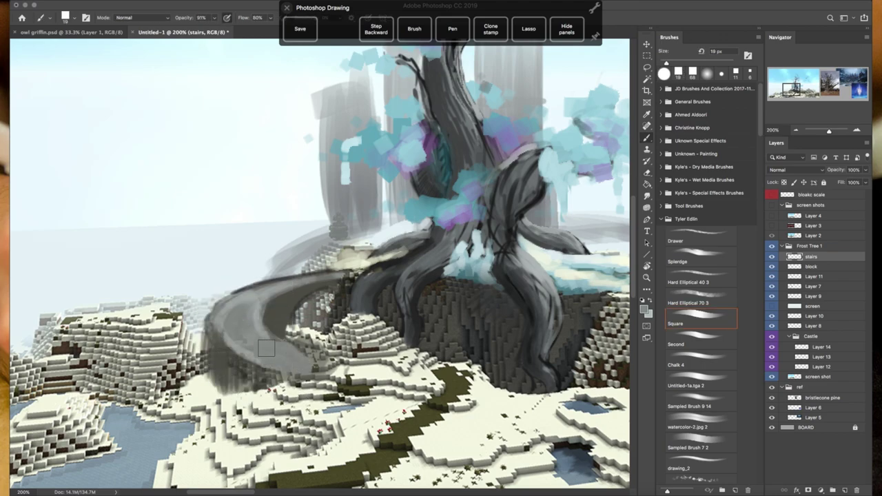
{"action": "mouse_move", "coordinate": [283, 359]}
{"action": "left_mouse_down"}
{"action": "mouse_move", "coordinate": [274, 289]}
{"action": "mouse_move", "coordinate": [234, 323]}
{"action": "left_mouse_up"}
{"action": "mouse_move", "coordinate": [317, 310]}
{"action": "left_mouse_down"}
{"action": "mouse_move", "coordinate": [490, 355]}
{"action": "mouse_move", "coordinate": [297, 297]}
{"action": "left_mouse_up"}
- Resize the Square brush to 12 px and sample a grey paint colour
{"action": "right_click", "coordinate": [491, 355]}
{"action": "key", "text": "Return"}
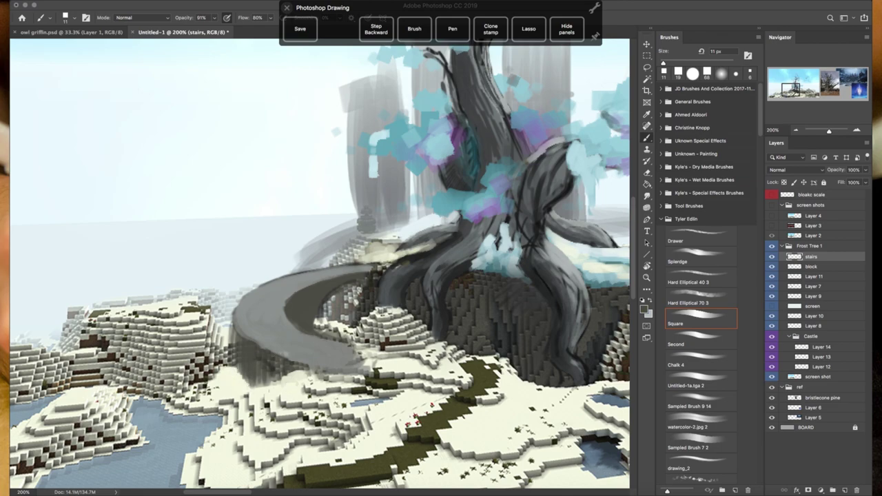
{"action": "right_click", "coordinate": [544, 316]}
{"action": "key", "text": "Return"}
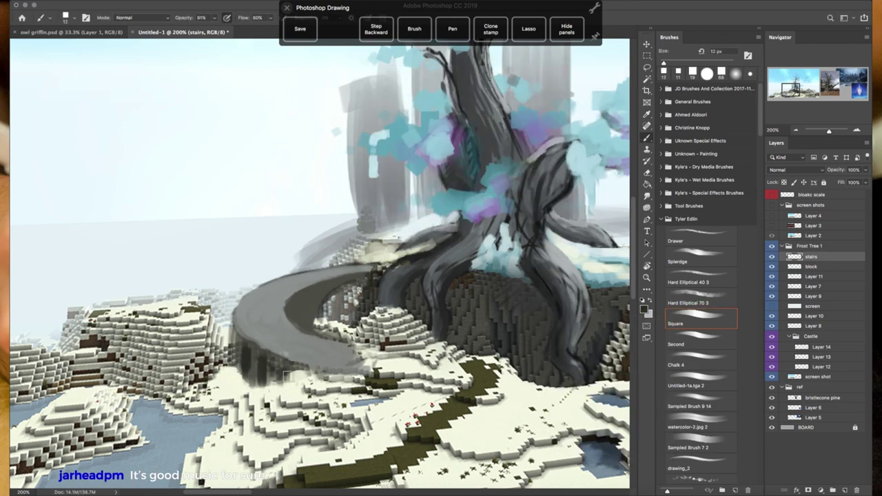
{"action": "key", "text": "e"}
{"action": "key", "text": "b"}
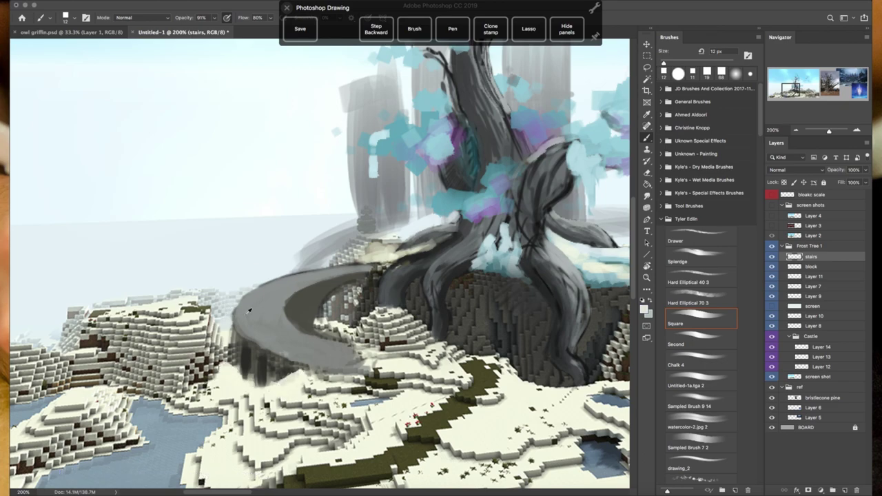
{"action": "left_click", "coordinate": [646, 310]}
{"action": "key", "text": "Escape"}
{"action": "right_click", "coordinate": [250, 298]}
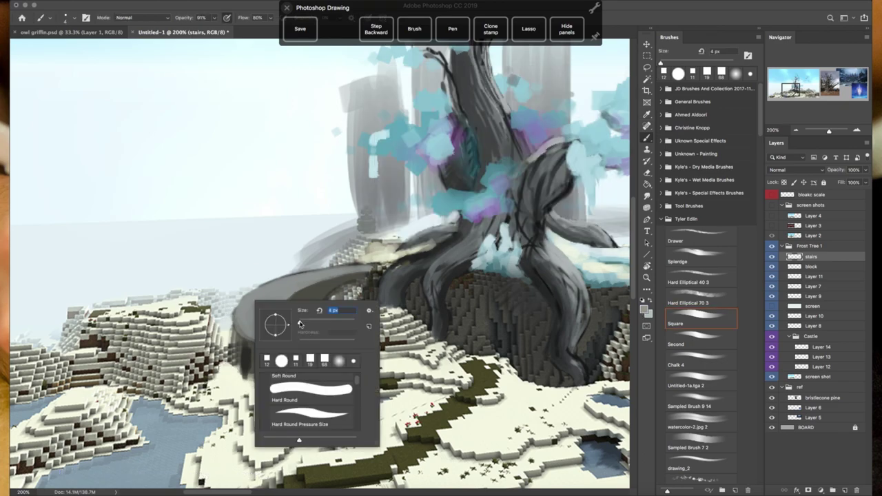
{"action": "key", "text": "Escape"}
{"action": "left_click", "coordinate": [645, 310]}
{"action": "key", "text": "Escape"}
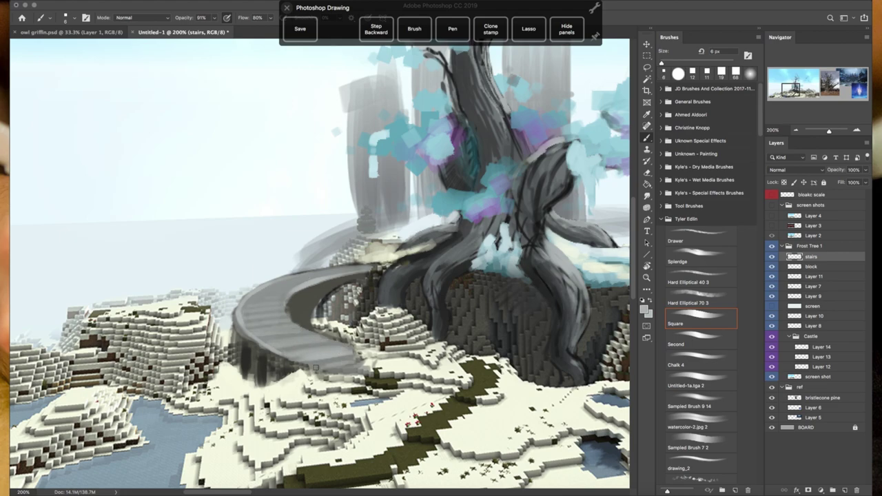
- Paint more stair strokes and blend snow over the grey patch at the stair end
{"action": "scroll", "coordinate": [378, 360], "scroll_direction": "down", "scroll_amount": 4}
{"action": "mouse_move", "coordinate": [372, 276]}
{"action": "left_mouse_down"}
{"action": "mouse_move", "coordinate": [440, 305]}
{"action": "mouse_move", "coordinate": [461, 300]}
{"action": "mouse_move", "coordinate": [403, 272]}
{"action": "mouse_move", "coordinate": [406, 310]}
{"action": "mouse_move", "coordinate": [379, 286]}
{"action": "mouse_move", "coordinate": [383, 305]}
{"action": "mouse_move", "coordinate": [338, 289]}
{"action": "left_mouse_up"}
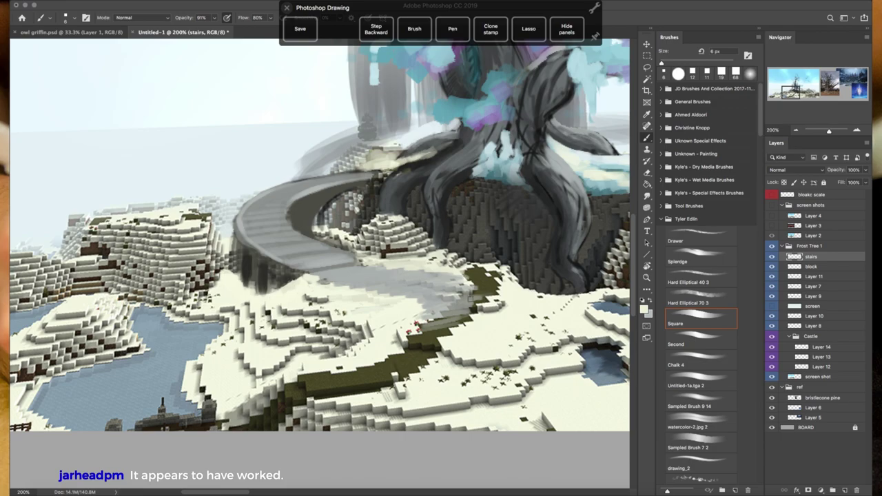
{"action": "left_click_drag", "start_coordinate": [486, 300], "coordinate": [506, 284]}
{"action": "scroll", "coordinate": [451, 282], "scroll_direction": "down", "scroll_amount": 1}
{"action": "scroll", "coordinate": [451, 281], "scroll_direction": "right", "scroll_amount": 2}
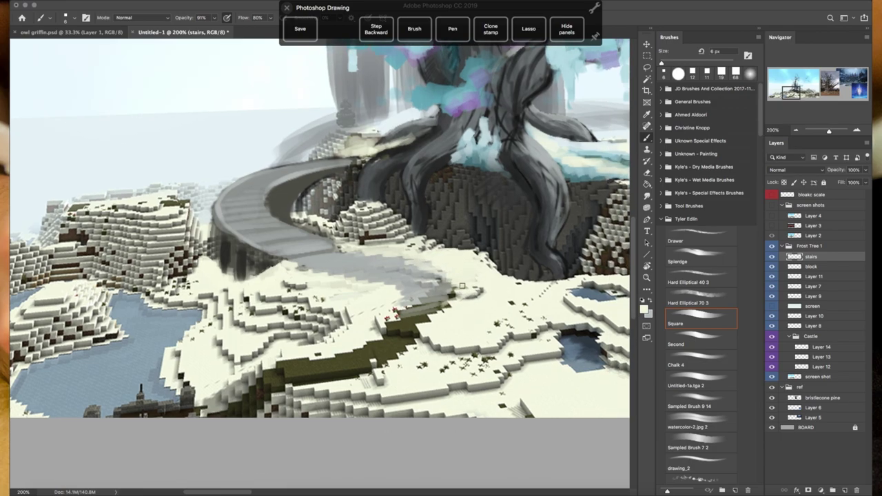
{"action": "key", "text": "z"}
{"action": "left_click_drag", "start_coordinate": [453, 367], "coordinate": [514, 342]}
{"action": "scroll", "coordinate": [513, 343], "scroll_direction": "left", "scroll_amount": 2}
- Paint a long, thick grey band along the horizon from the left hills to the stairs
{"action": "scroll", "coordinate": [521, 321], "scroll_direction": "down", "scroll_amount": 3}
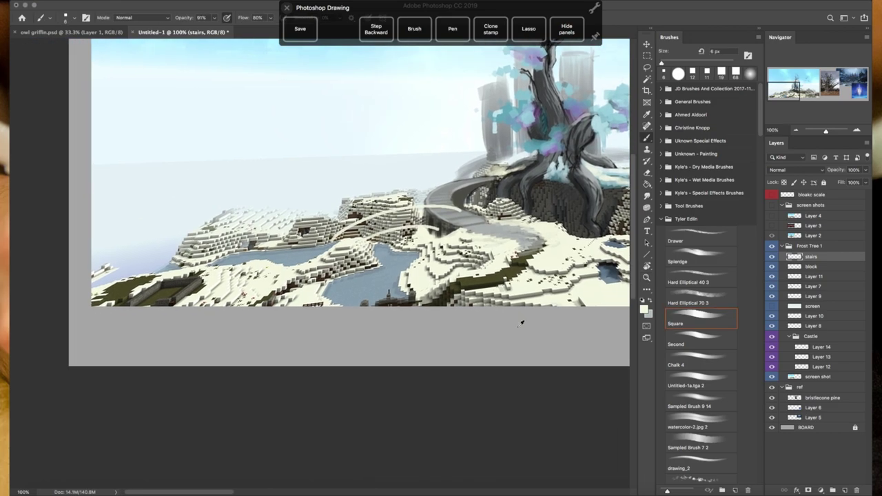
{"action": "scroll", "coordinate": [417, 276], "scroll_direction": "up", "scroll_amount": 2}
{"action": "key", "text": "b"}
{"action": "scroll", "coordinate": [417, 276], "scroll_direction": "down", "scroll_amount": 2}
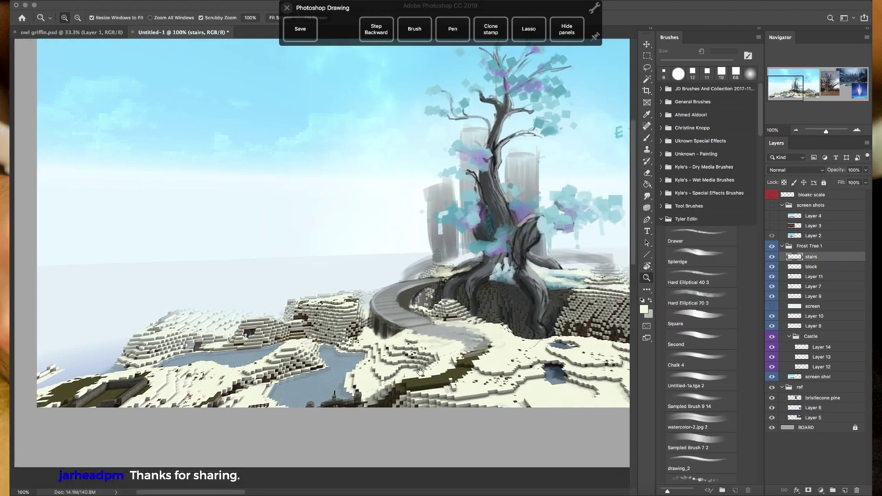
{"action": "scroll", "coordinate": [417, 276], "scroll_direction": "up", "scroll_amount": 2}
{"action": "scroll", "coordinate": [417, 276], "scroll_direction": "down", "scroll_amount": 2}
{"action": "left_click_drag", "start_coordinate": [135, 349], "coordinate": [386, 309]}
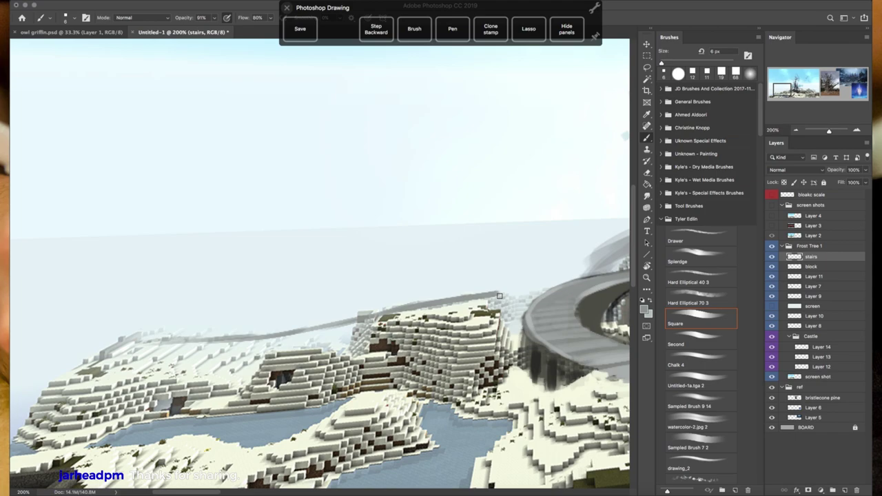
{"action": "scroll", "coordinate": [386, 309], "scroll_direction": "up", "scroll_amount": 2}
{"action": "scroll", "coordinate": [386, 309], "scroll_direction": "left", "scroll_amount": 3}
{"action": "mouse_move", "coordinate": [482, 312]}
{"action": "left_mouse_down"}
{"action": "mouse_move", "coordinate": [228, 358]}
{"action": "mouse_move", "coordinate": [322, 352]}
{"action": "mouse_move", "coordinate": [478, 310]}
{"action": "left_mouse_up"}
{"action": "left_click_drag", "start_coordinate": [370, 333], "coordinate": [124, 359]}
{"action": "scroll", "coordinate": [383, 276], "scroll_direction": "left", "scroll_amount": 3}
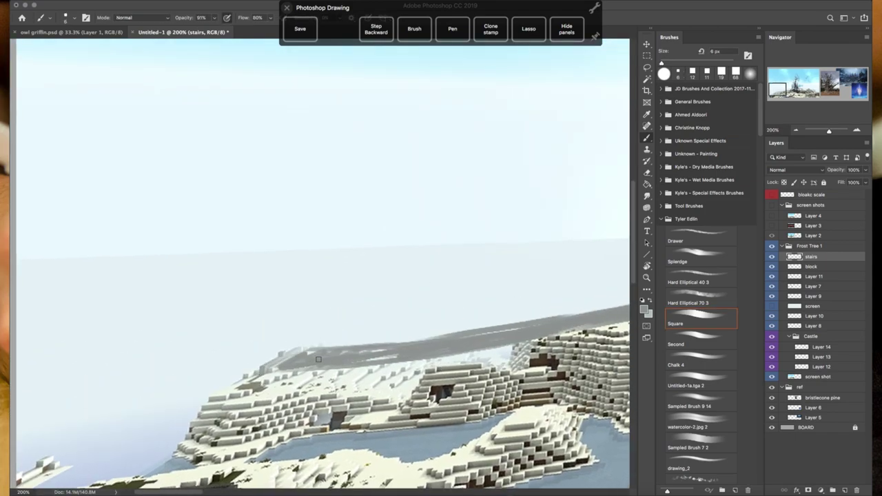
{"action": "left_click_drag", "start_coordinate": [413, 355], "coordinate": [268, 369]}
- Check the whole scene, then choose a new paint colour in the colour picker
{"action": "key", "text": "z"}
{"action": "scroll", "coordinate": [383, 276], "scroll_direction": "down", "scroll_amount": 2}
{"action": "scroll", "coordinate": [438, 312], "scroll_direction": "up", "scroll_amount": 2}
{"action": "key", "text": "b"}
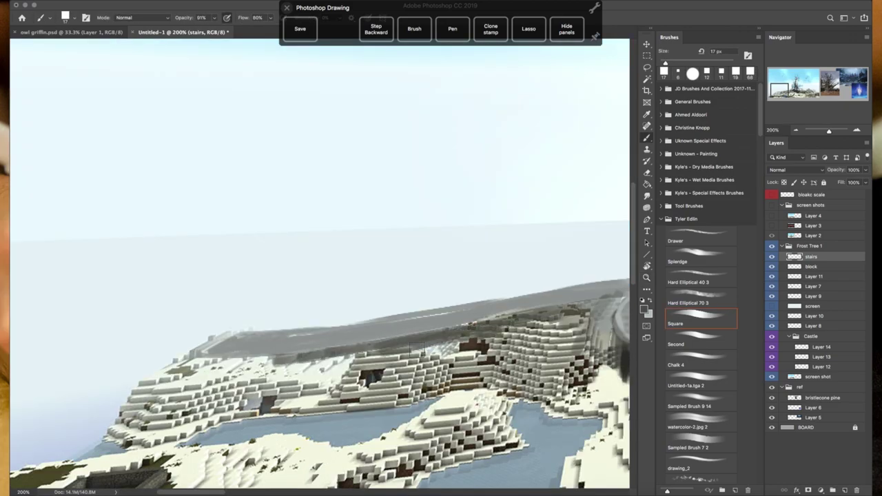
{"action": "scroll", "coordinate": [340, 336], "scroll_direction": "left", "scroll_amount": 6}
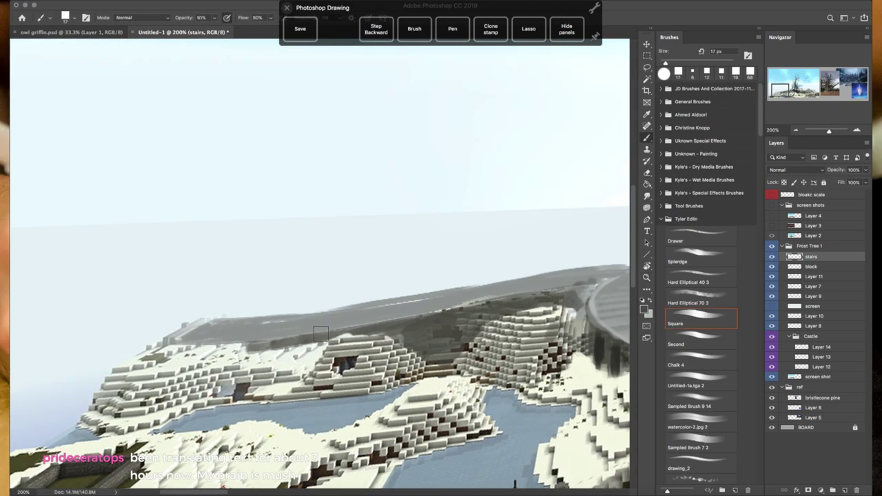
{"action": "scroll", "coordinate": [340, 336], "scroll_direction": "right", "scroll_amount": 3}
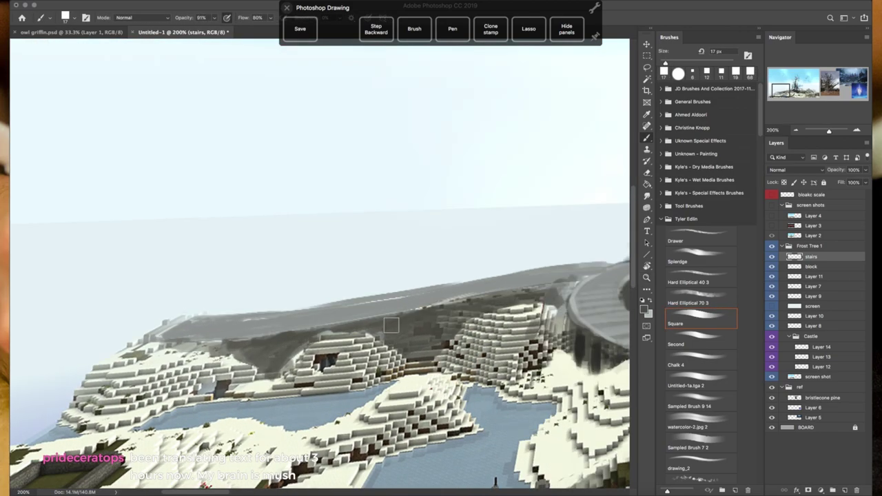
{"action": "left_click", "coordinate": [645, 308]}
{"action": "key", "text": "Return"}
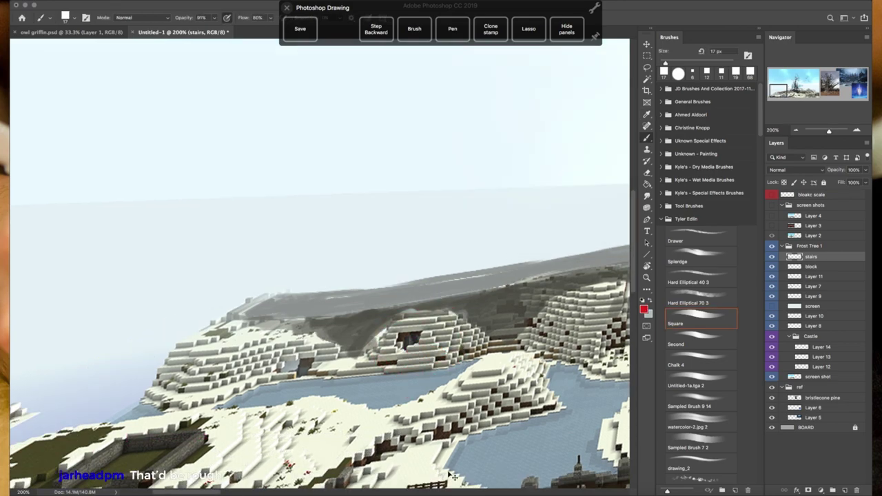
{"action": "scroll", "coordinate": [412, 341], "scroll_direction": "up", "scroll_amount": 3}
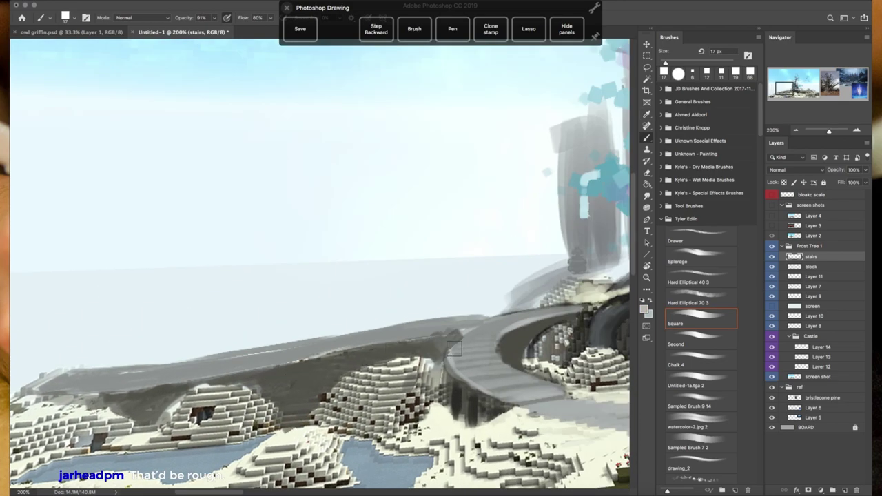
{"action": "scroll", "coordinate": [482, 313], "scroll_direction": "left", "scroll_amount": 4}
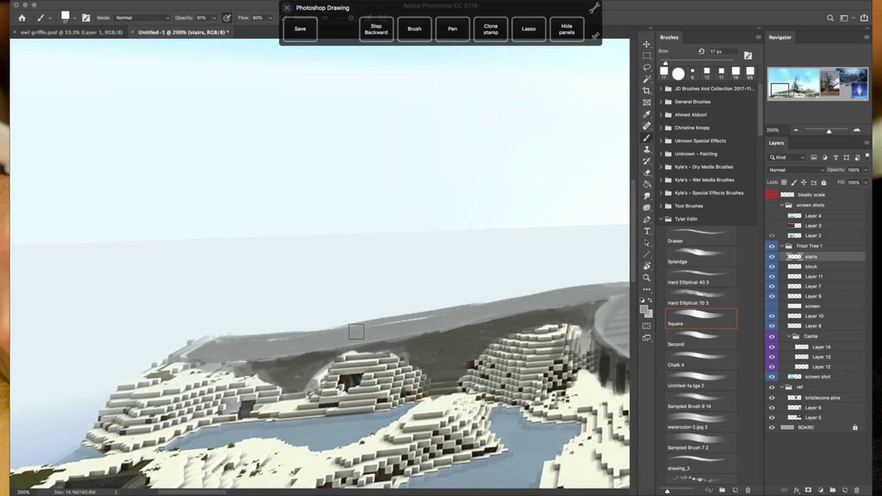
- Resize the brush from 9 px up to 67 px using the brush presets
{"action": "key", "text": "e"}
{"action": "scroll", "coordinate": [468, 294], "scroll_direction": "right", "scroll_amount": 5}
{"action": "key", "text": "b"}
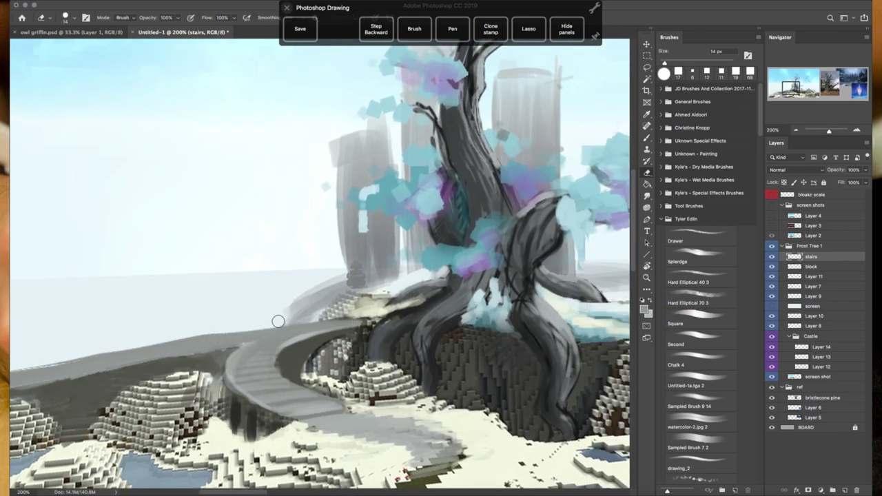
{"action": "scroll", "coordinate": [276, 319], "scroll_direction": "left", "scroll_amount": 3}
{"action": "key", "text": "bracketleft"}
{"action": "key", "text": "bracketleft"}
{"action": "scroll", "coordinate": [517, 321], "scroll_direction": "right", "scroll_amount": 5}
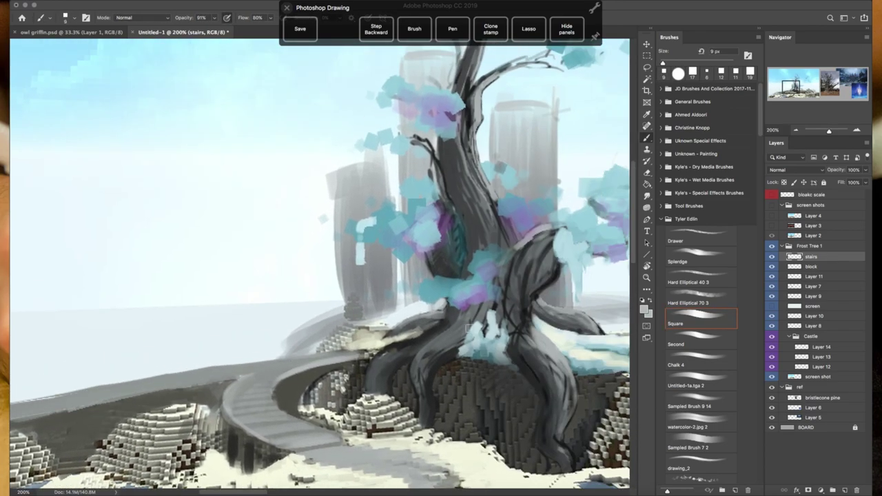
{"action": "scroll", "coordinate": [469, 329], "scroll_direction": "down", "scroll_amount": 5}
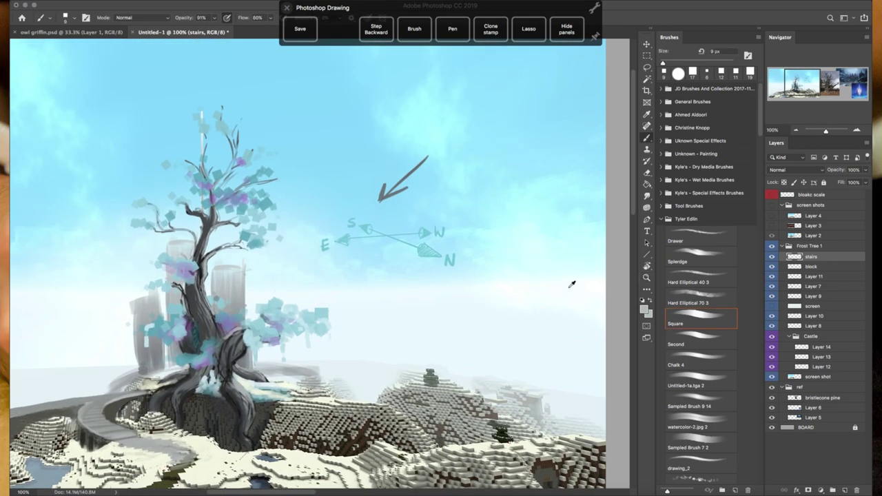
{"action": "scroll", "coordinate": [572, 283], "scroll_direction": "left", "scroll_amount": 5}
{"action": "right_click", "coordinate": [394, 344]}
{"action": "left_click_drag", "start_coordinate": [414, 358], "coordinate": [455, 358]}
{"action": "scroll", "coordinate": [457, 350], "scroll_direction": "left", "scroll_amount": 2}
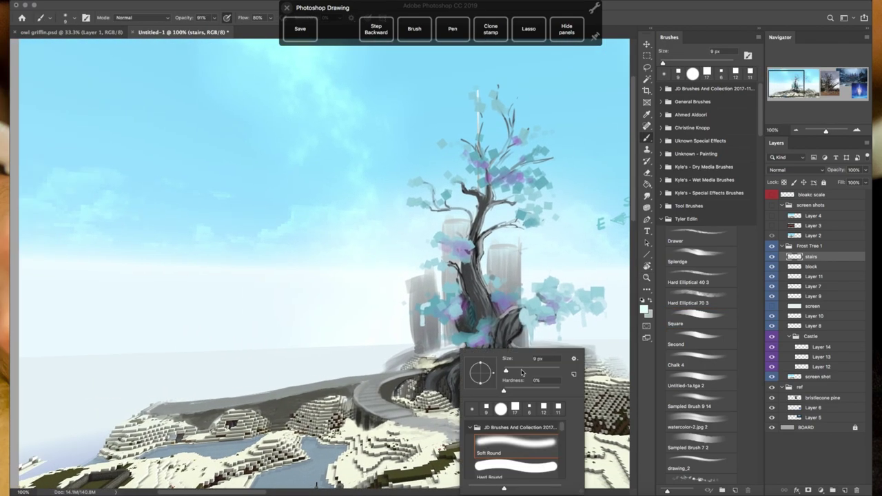
{"action": "key", "text": "Return"}
{"action": "scroll", "coordinate": [372, 363], "scroll_direction": "left", "scroll_amount": 2}
- Zoom to 200% around the stairs and return to the 12 px square brush
{"action": "key", "text": "z"}
{"action": "left_click", "coordinate": [383, 386]}
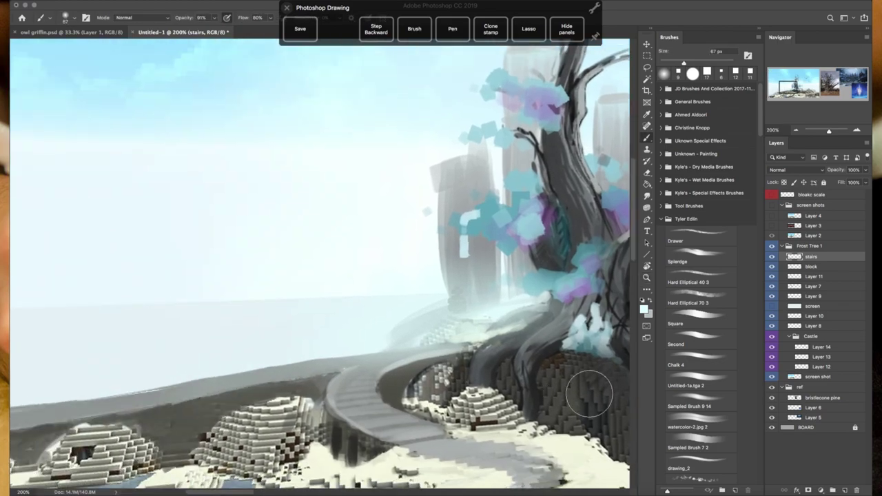
{"action": "key", "text": "b"}
{"action": "scroll", "coordinate": [356, 395], "scroll_direction": "left", "scroll_amount": 3}
{"action": "right_click", "coordinate": [337, 352]}
{"action": "key", "text": "Return"}
{"action": "scroll", "coordinate": [463, 331], "scroll_direction": "left", "scroll_amount": 3}
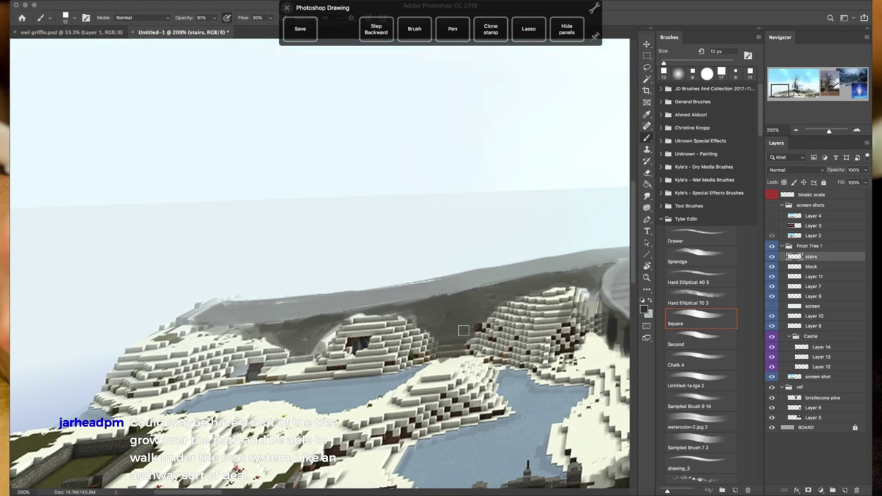
{"action": "scroll", "coordinate": [432, 323], "scroll_direction": "left", "scroll_amount": 4}
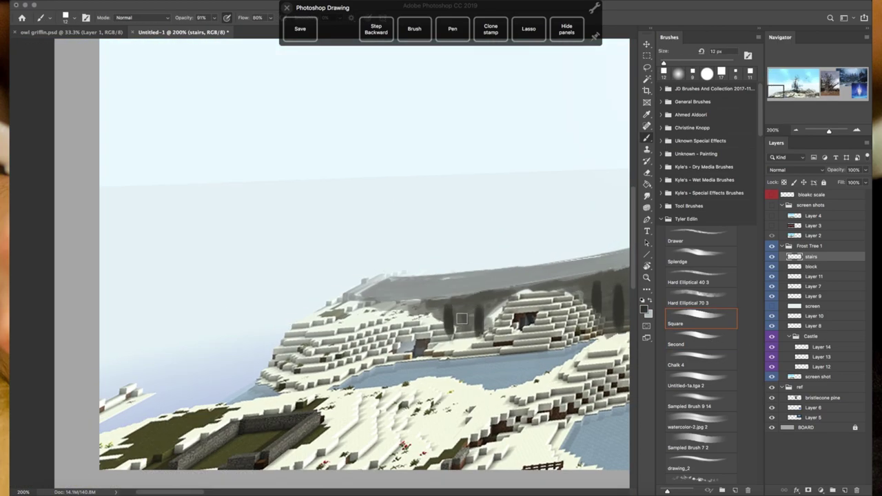
{"action": "scroll", "coordinate": [461, 318], "scroll_direction": "right", "scroll_amount": 5}
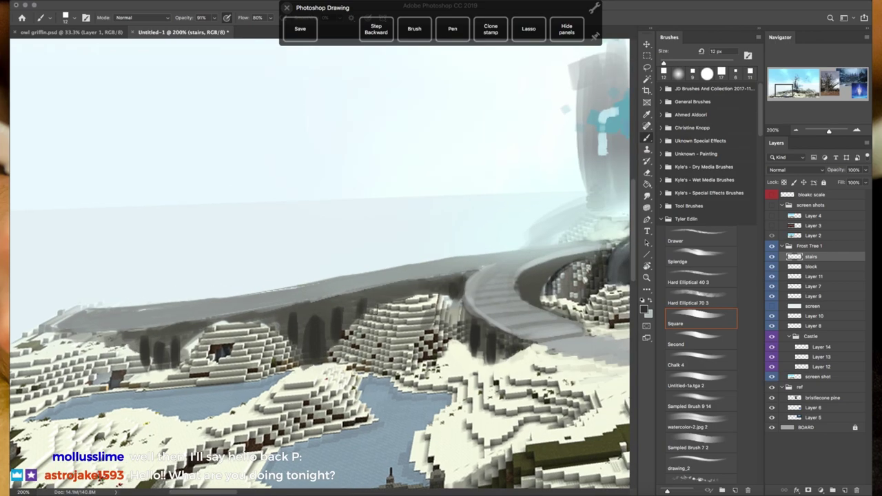
{"action": "scroll", "coordinate": [376, 298], "scroll_direction": "left", "scroll_amount": 5}
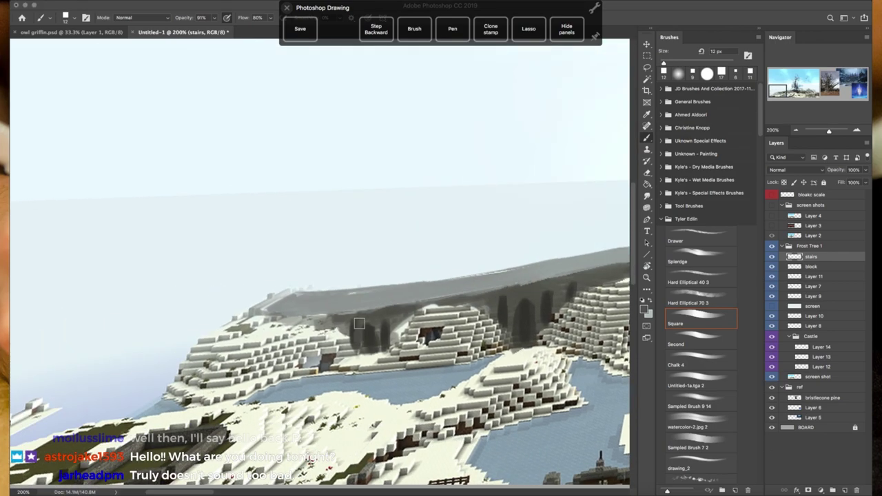
- Zoom out and duplicate the Frost Tree 1 group as Frost Tree 2
{"action": "key", "text": "z"}
{"action": "left_click", "coordinate": [419, 375], "text": "alt"}
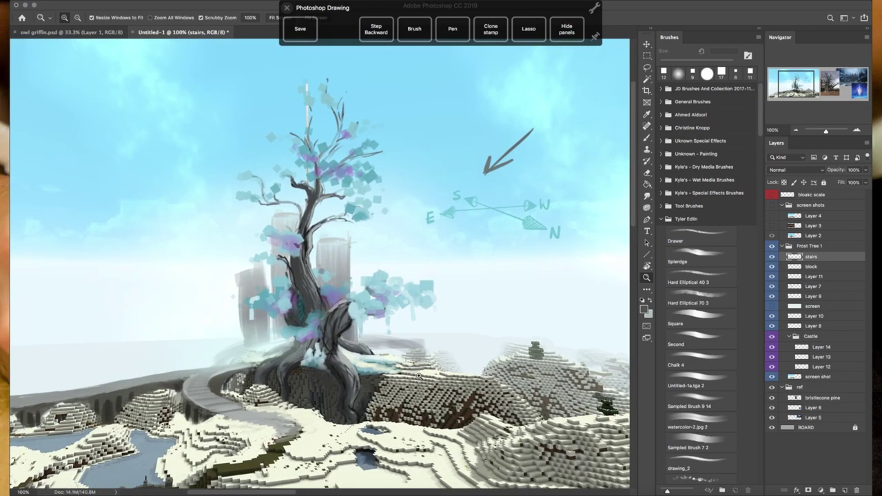
{"action": "left_click", "coordinate": [419, 374], "text": "alt"}
{"action": "left_click", "coordinate": [410, 356], "text": "alt"}
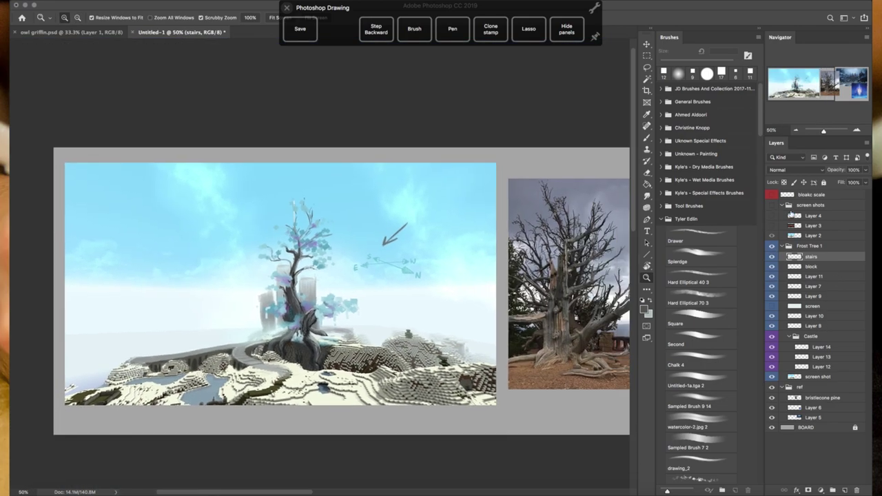
{"action": "right_click", "coordinate": [803, 246]}
{"action": "left_click", "coordinate": [738, 175]}
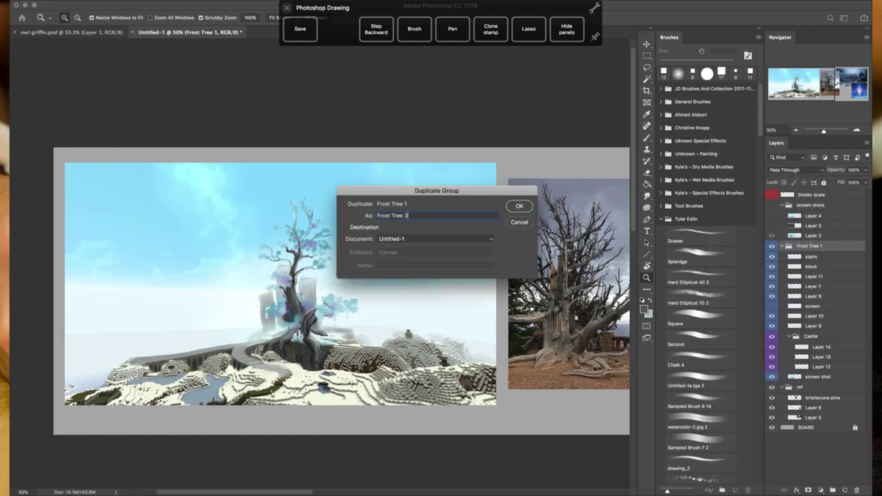
{"action": "key", "text": "Return"}
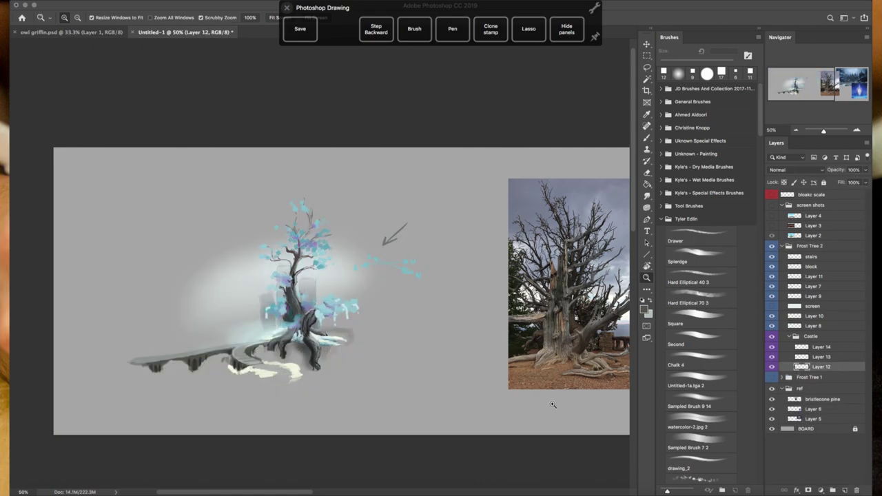
- Duplicate the Minecraft screenshot layer and move Layer 2 copy into the new group
{"action": "scroll", "coordinate": [551, 405], "scroll_direction": "left", "scroll_amount": 3}
{"action": "right_click", "coordinate": [819, 235]}
{"action": "left_click", "coordinate": [727, 148]}
{"action": "key", "text": "Return"}
{"action": "left_click_drag", "start_coordinate": [813, 235], "coordinate": [813, 339]}
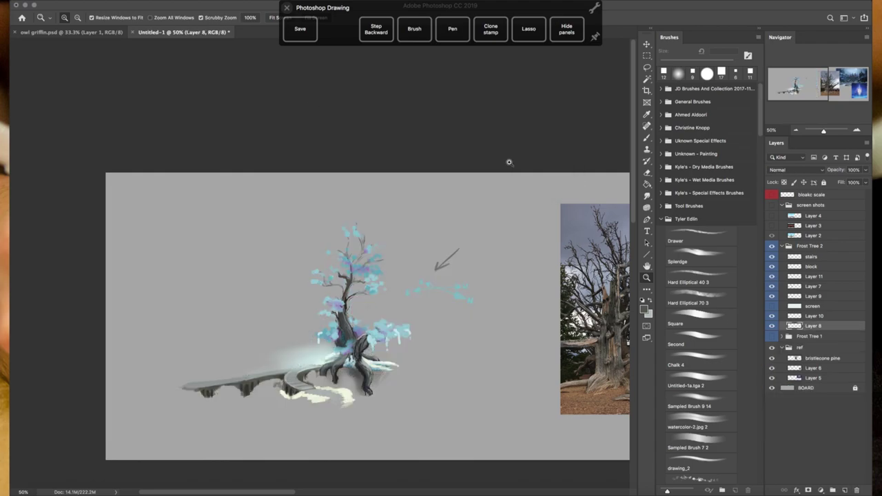
- Delete the Castle group and scale the tree drawing down slightly
{"action": "key", "text": "BackSpace"}
{"action": "key", "text": "Return"}
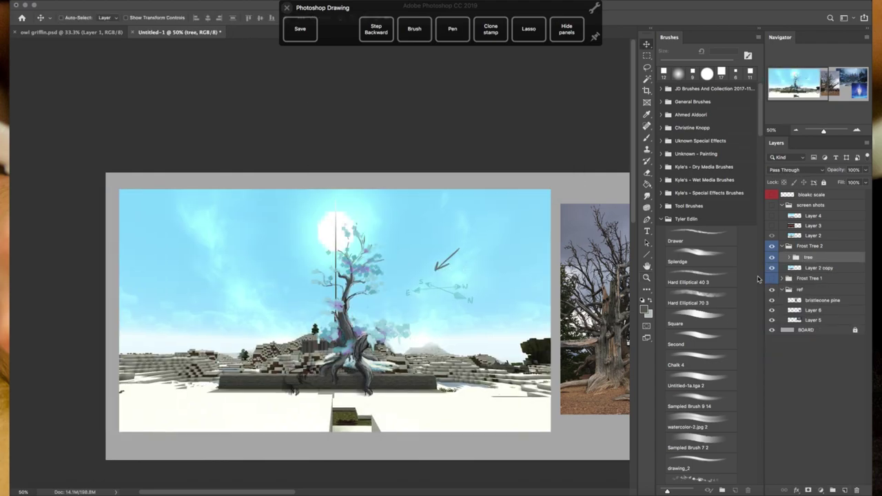
{"action": "left_click", "coordinate": [790, 256]}
{"action": "key", "text": "ctrl+t"}
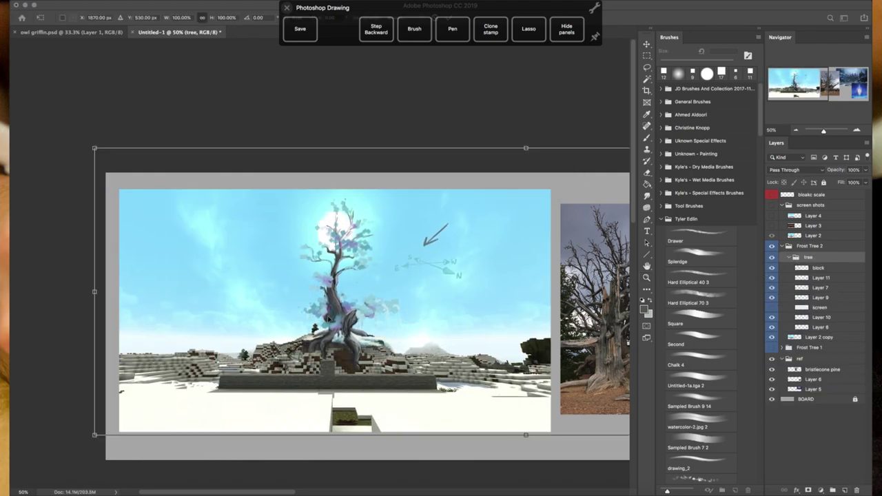
{"action": "left_click_drag", "start_coordinate": [93, 436], "coordinate": [108, 426]}
{"action": "key", "text": "Return"}
- Free Transform the tree again, framing the whole tree in view
{"action": "key", "text": "ctrl+1"}
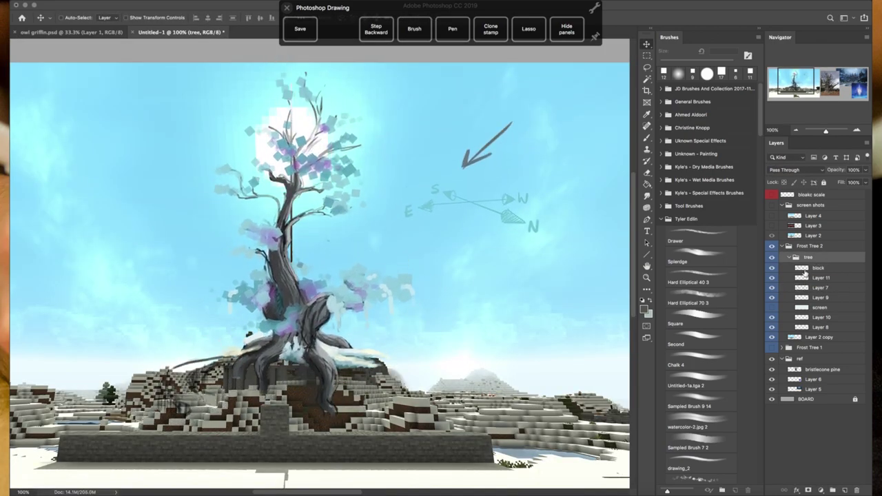
{"action": "key", "text": "ctrl+t"}
{"action": "key", "text": "ctrl+minus"}
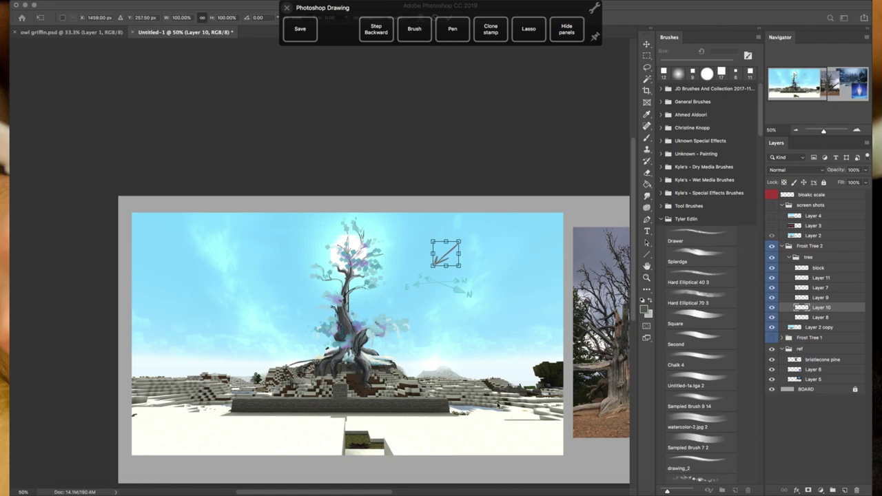
{"action": "key", "text": "Return"}
{"action": "key", "text": "z"}
{"action": "left_click", "coordinate": [365, 330]}
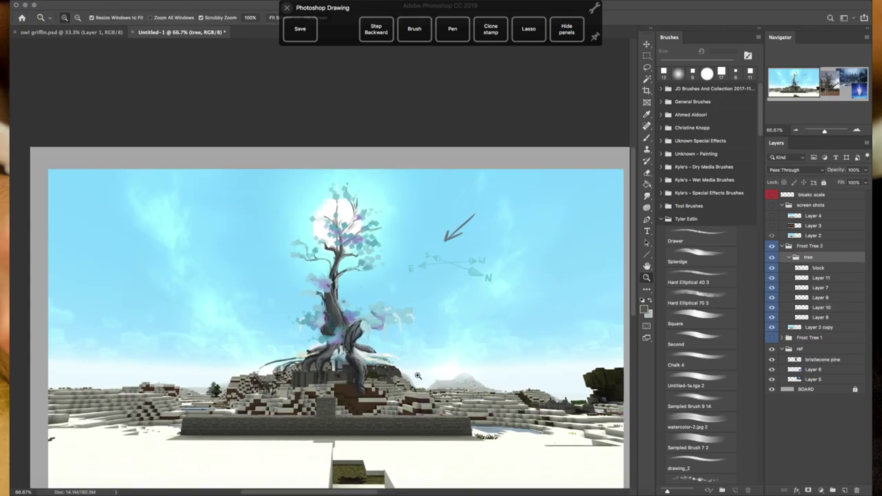
- Merge the tree group's layers into a single block layer
{"action": "key", "text": "l"}
{"action": "left_click", "coordinate": [818, 267]}
{"action": "left_click", "coordinate": [820, 317], "text": "shift"}
{"action": "key", "text": "ctrl+e"}
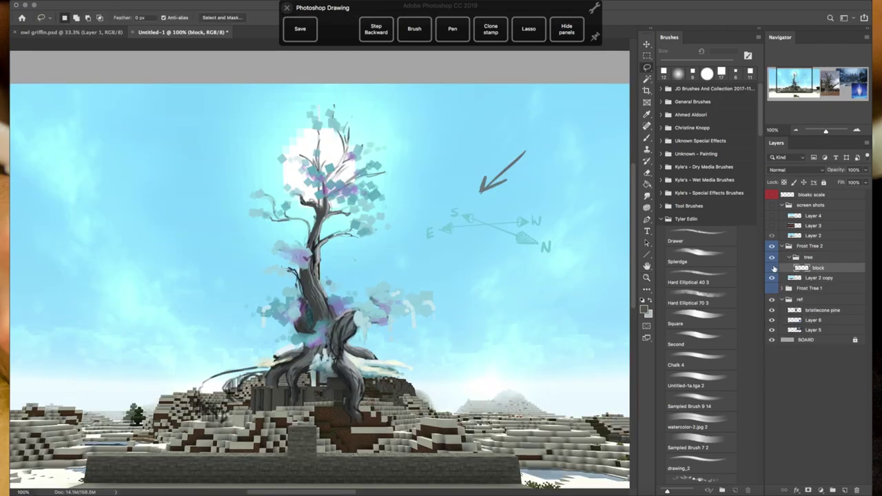
- Lasso and delete the compass sketch and the grey sky arrow
{"action": "left_click_drag", "start_coordinate": [541, 210], "coordinate": [545, 211]}
{"action": "key", "text": "BackSpace"}
{"action": "left_click_drag", "start_coordinate": [542, 137], "coordinate": [502, 147]}
{"action": "key", "text": "BackSpace"}
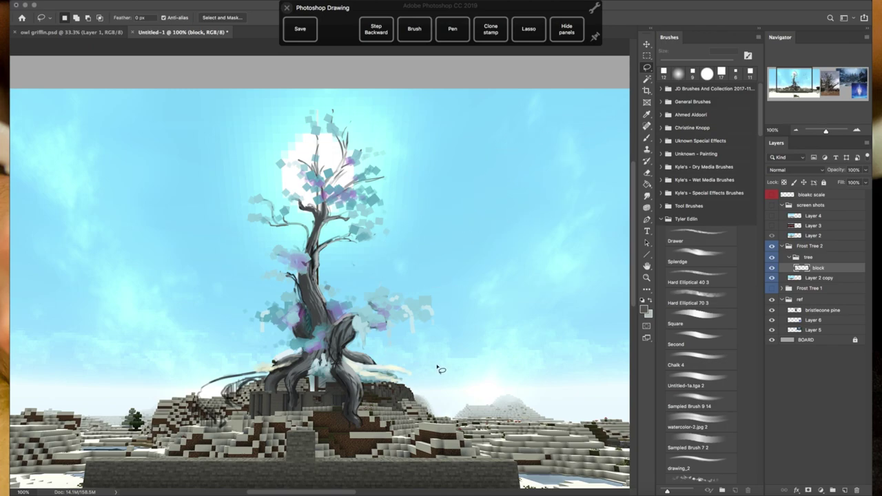
- Move a root piece up beside the trunk and stretch it into a right branch
{"action": "mouse_move", "coordinate": [413, 320]}
{"action": "left_mouse_down"}
{"action": "mouse_move", "coordinate": [427, 300]}
{"action": "mouse_move", "coordinate": [495, 297]}
{"action": "left_mouse_up"}
{"action": "key", "text": "ctrl+t"}
{"action": "key", "text": "Return"}
{"action": "key", "text": "e"}
{"action": "key", "text": "z"}
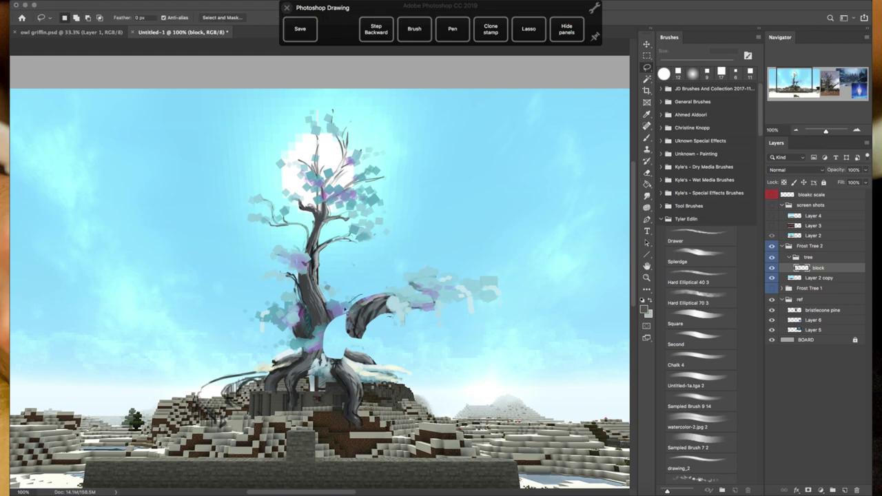
{"action": "left_click", "coordinate": [394, 299], "text": "alt"}
- Show the Frost Tree 1 group and nudge the merged tree slightly
{"action": "left_click", "coordinate": [811, 288]}
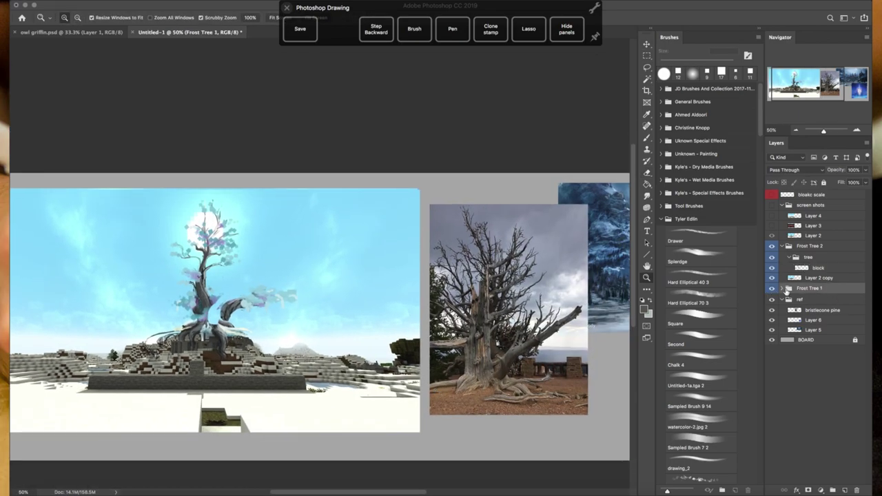
{"action": "left_click", "coordinate": [771, 288]}
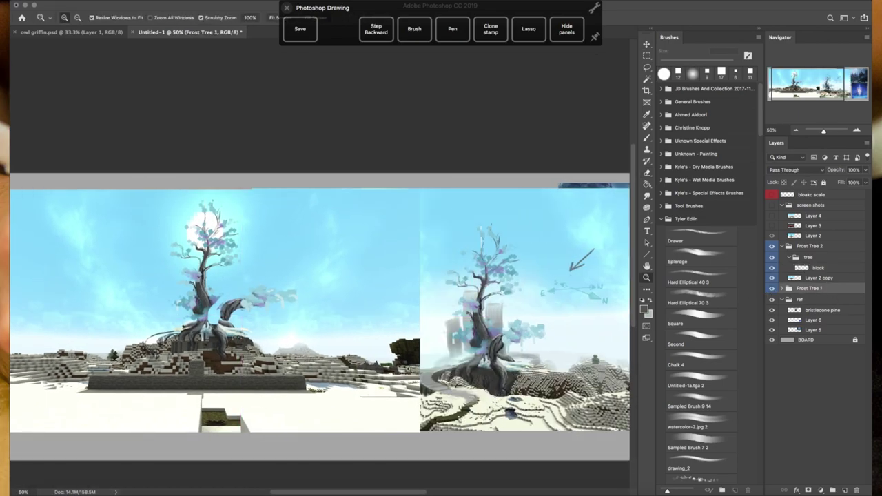
{"action": "left_click", "coordinate": [217, 301]}
{"action": "key", "text": "v"}
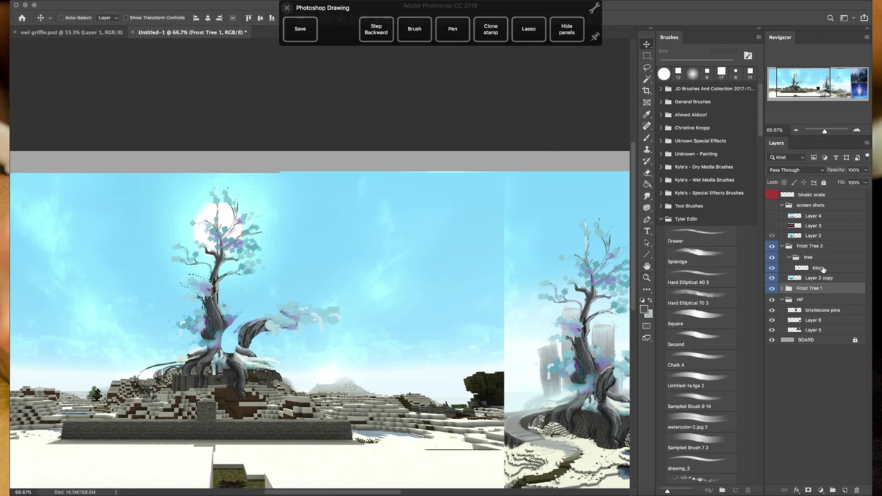
{"action": "mouse_move", "coordinate": [205, 284]}
{"action": "left_mouse_down"}
{"action": "mouse_move", "coordinate": [226, 290]}
{"action": "mouse_move", "coordinate": [225, 336]}
{"action": "left_mouse_up"}
{"action": "scroll", "coordinate": [227, 289], "scroll_direction": "left", "scroll_amount": 2}
- Lasso the left branch and reshape it with Free Transform
{"action": "key", "text": "l"}
{"action": "key", "text": "ctrl+t"}
{"action": "key", "text": "Return"}
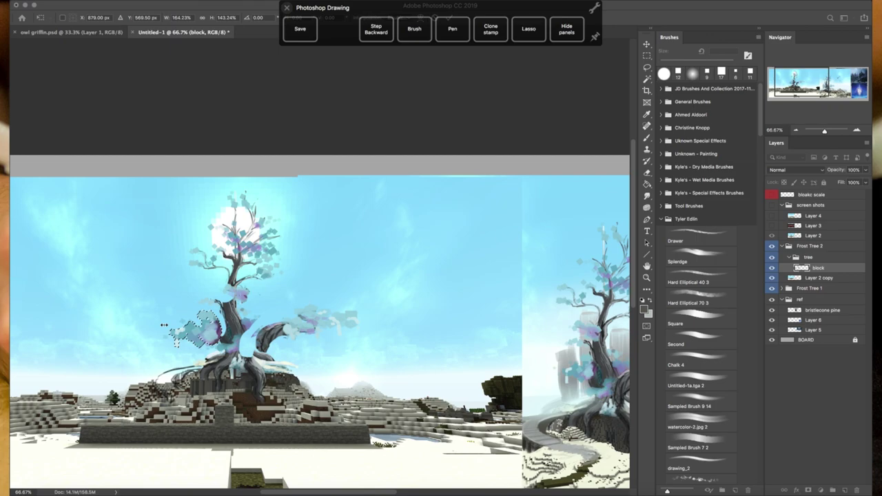
{"action": "key", "text": "z"}
{"action": "left_click", "coordinate": [299, 383]}
{"action": "key", "text": "e"}
{"action": "left_click_drag", "start_coordinate": [193, 396], "coordinate": [303, 358]}
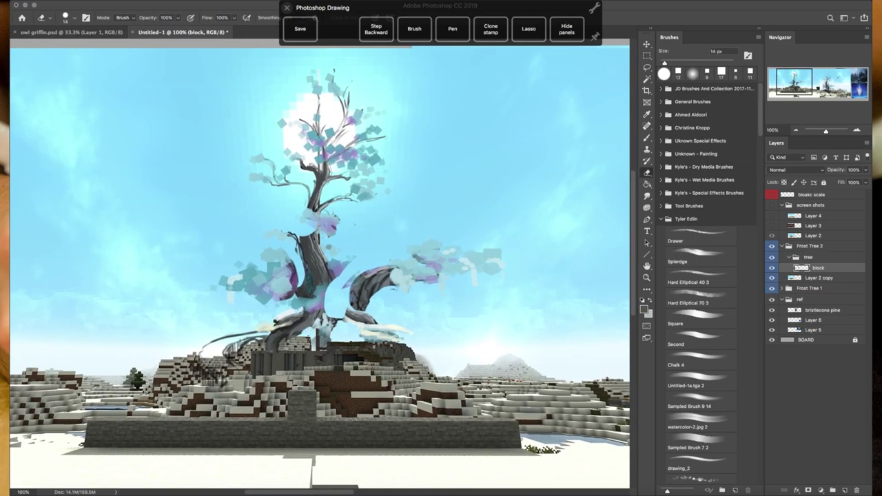
- Paint the lower trunk and base a thicker dark grey
{"action": "key", "text": "b"}
{"action": "scroll", "coordinate": [320, 269], "scroll_direction": "up", "scroll_amount": 3}
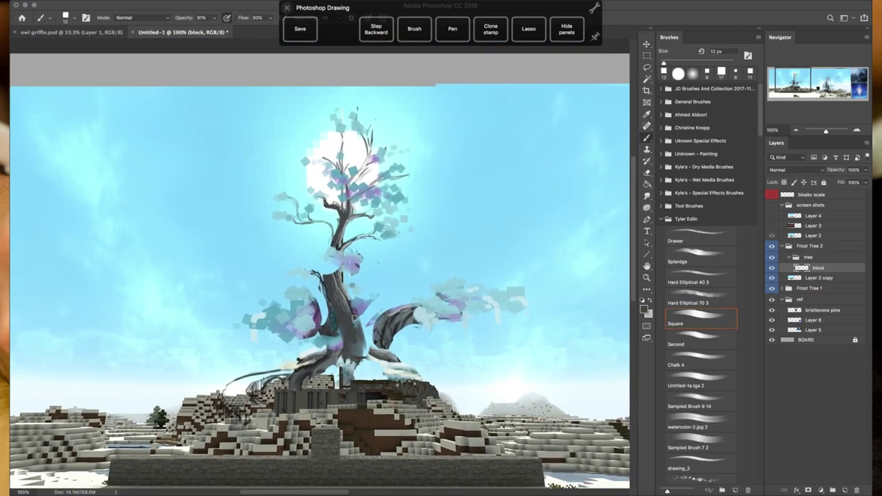
{"action": "scroll", "coordinate": [348, 344], "scroll_direction": "up", "scroll_amount": 3}
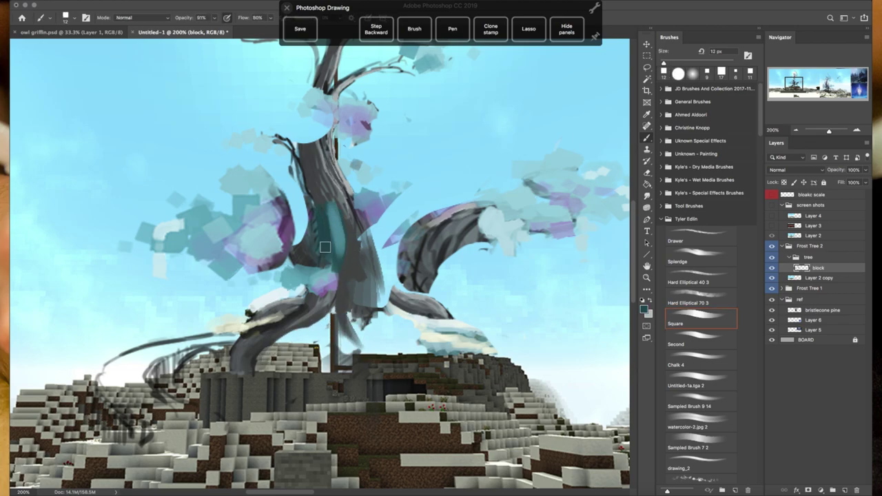
{"action": "mouse_move", "coordinate": [355, 282]}
{"action": "left_mouse_down"}
{"action": "mouse_move", "coordinate": [413, 352]}
{"action": "mouse_move", "coordinate": [366, 299]}
{"action": "mouse_move", "coordinate": [412, 348]}
{"action": "mouse_move", "coordinate": [342, 311]}
{"action": "left_mouse_up"}
{"action": "mouse_move", "coordinate": [237, 296]}
{"action": "left_mouse_down"}
{"action": "mouse_move", "coordinate": [315, 318]}
{"action": "mouse_move", "coordinate": [295, 330]}
{"action": "mouse_move", "coordinate": [275, 297]}
{"action": "mouse_move", "coordinate": [299, 291]}
{"action": "mouse_move", "coordinate": [296, 308]}
{"action": "mouse_move", "coordinate": [241, 328]}
{"action": "mouse_move", "coordinate": [305, 281]}
{"action": "mouse_move", "coordinate": [300, 270]}
{"action": "mouse_move", "coordinate": [238, 310]}
{"action": "left_mouse_up"}
{"action": "key", "text": "z"}
{"action": "left_click", "coordinate": [276, 345], "text": "alt"}
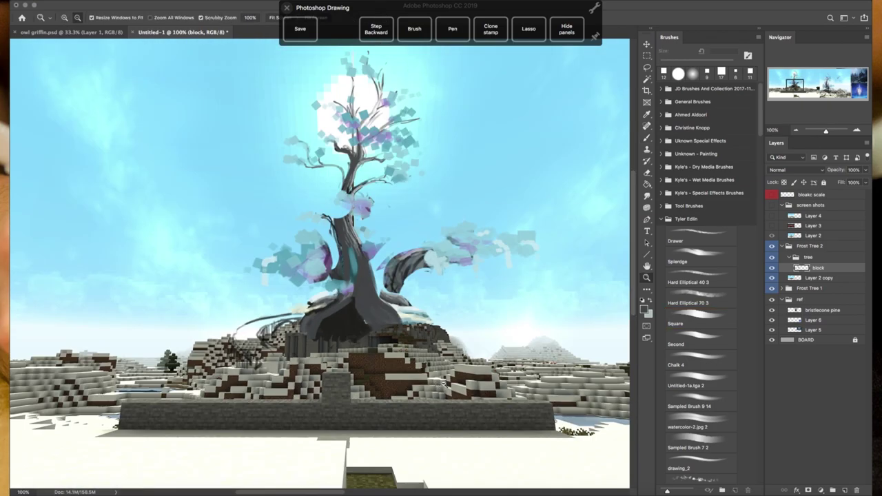
- Zoom to 100% and outline a ramp shape beside the tree base with the Polygonal Lasso
{"action": "left_click", "coordinate": [324, 383], "text": "alt"}
{"action": "left_click", "coordinate": [235, 317]}
{"action": "left_click", "coordinate": [259, 327], "text": "alt"}
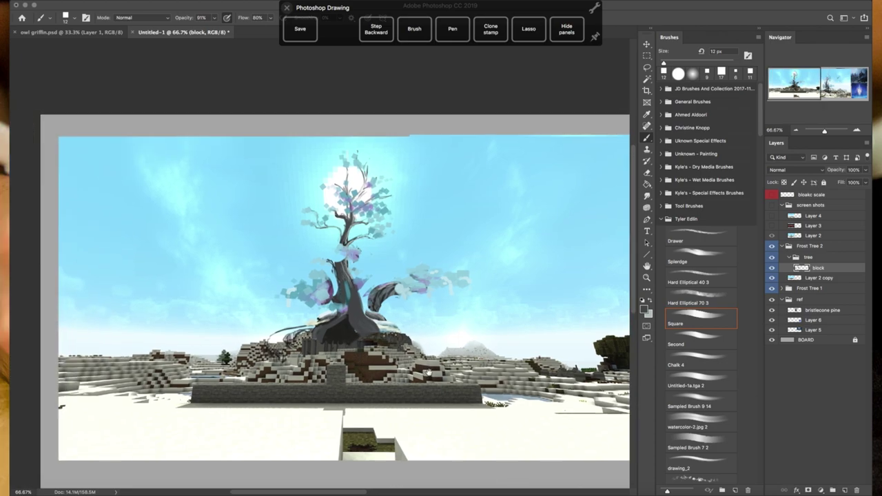
{"action": "left_click", "coordinate": [463, 377]}
{"action": "right_click", "coordinate": [646, 66]}
{"action": "left_click", "coordinate": [679, 69]}
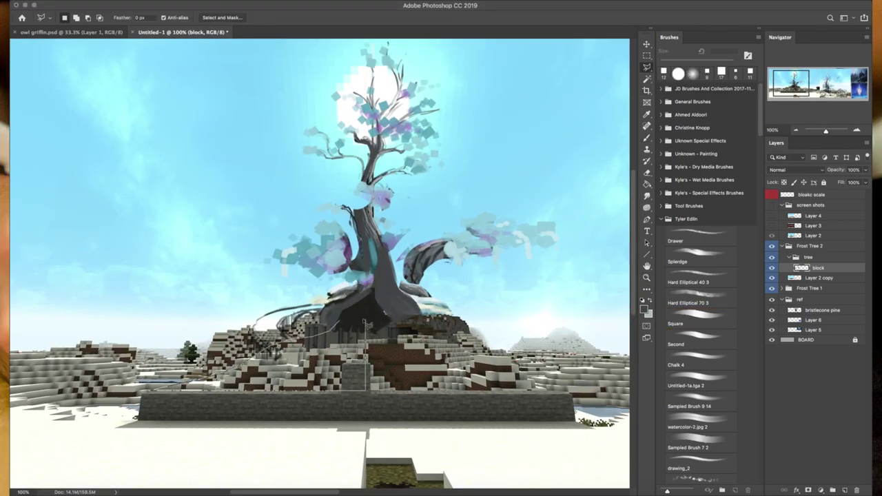
{"action": "double_click", "coordinate": [367, 324]}
{"action": "left_click", "coordinate": [700, 319]}
{"action": "left_click", "coordinate": [645, 309]}
- Fill the ramp selection with grey, brighten its lower-left and darken its top edge
{"action": "left_click", "coordinate": [585, 85]}
{"action": "scroll", "coordinate": [317, 262], "scroll_direction": "left", "scroll_amount": 5}
{"action": "mouse_move", "coordinate": [517, 331]}
{"action": "left_mouse_down"}
{"action": "mouse_move", "coordinate": [428, 370]}
{"action": "mouse_move", "coordinate": [513, 383]}
{"action": "mouse_move", "coordinate": [385, 375]}
{"action": "mouse_move", "coordinate": [503, 332]}
{"action": "left_mouse_up"}
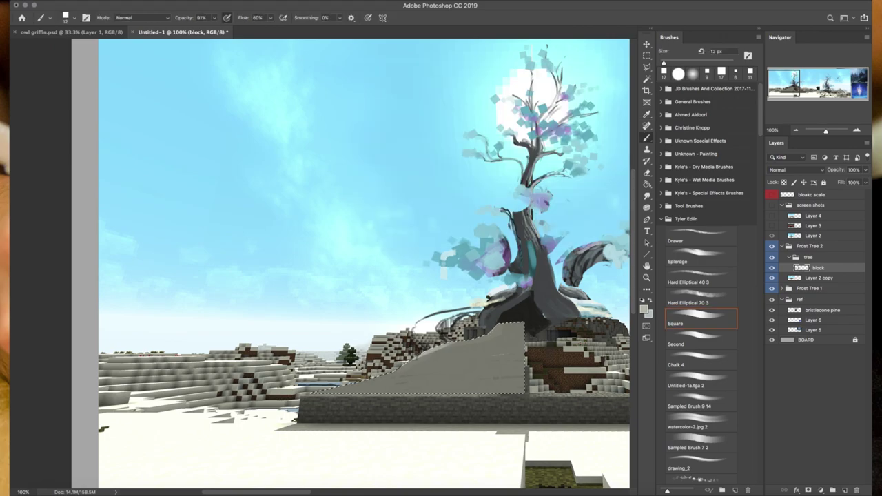
{"action": "left_click_drag", "start_coordinate": [492, 335], "coordinate": [417, 365]}
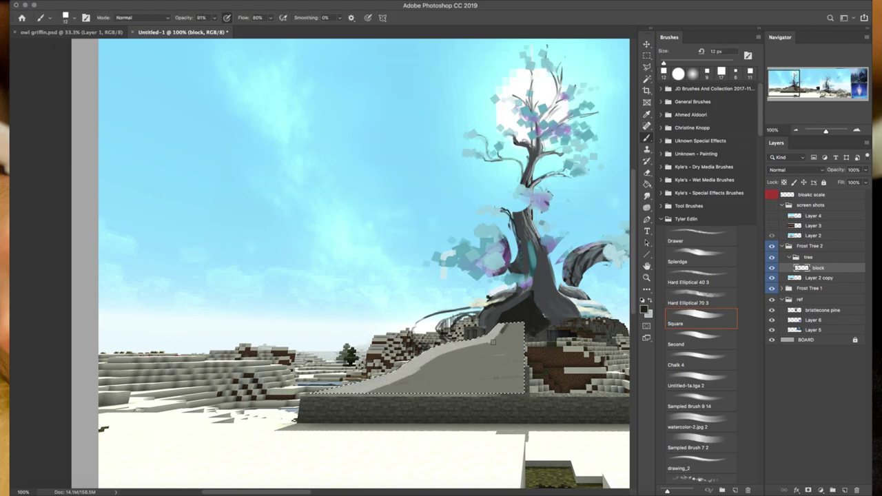
{"action": "mouse_move", "coordinate": [505, 326]}
{"action": "left_mouse_down"}
{"action": "mouse_move", "coordinate": [400, 385]}
{"action": "mouse_move", "coordinate": [506, 334]}
{"action": "mouse_move", "coordinate": [493, 363]}
{"action": "mouse_move", "coordinate": [502, 335]}
{"action": "mouse_move", "coordinate": [440, 384]}
{"action": "mouse_move", "coordinate": [469, 384]}
{"action": "mouse_move", "coordinate": [490, 348]}
{"action": "left_mouse_up"}
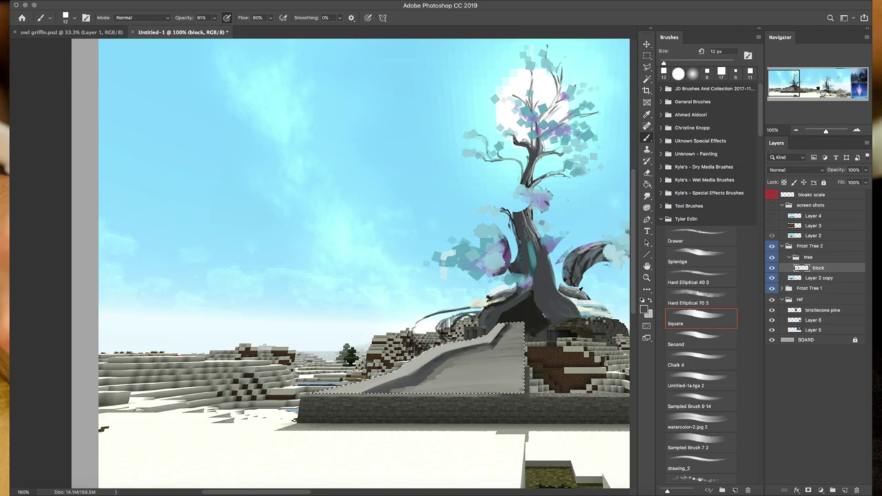
{"action": "left_click_drag", "start_coordinate": [365, 379], "coordinate": [487, 347]}
{"action": "left_click_drag", "start_coordinate": [384, 398], "coordinate": [439, 367]}
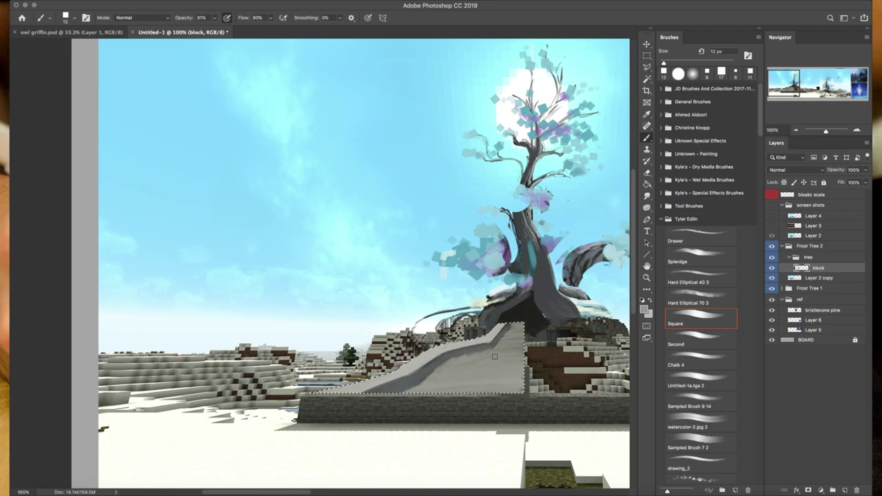
- Duplicate the ramp onto a new layer, flip it, and place it right of the tree
{"action": "scroll", "coordinate": [494, 356], "scroll_direction": "right", "scroll_amount": 5}
{"action": "key", "text": "l"}
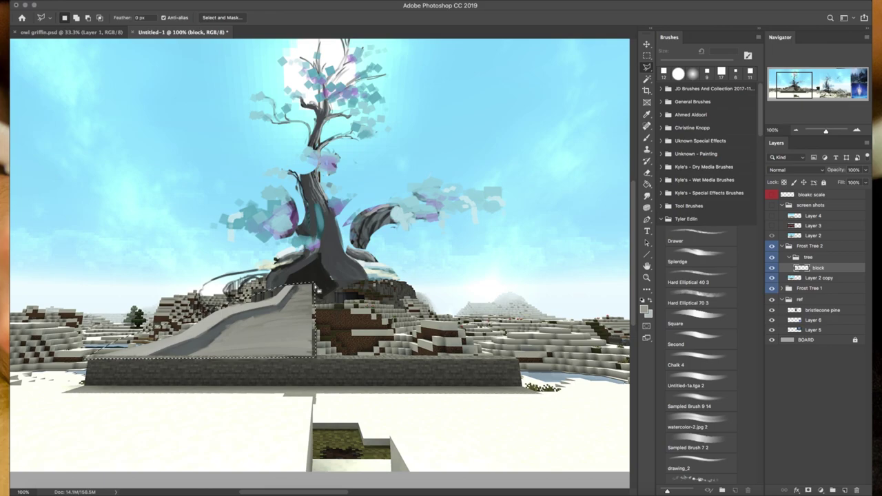
{"action": "key", "text": "ctrl+j"}
{"action": "key", "text": "v"}
{"action": "left_click_drag", "start_coordinate": [253, 353], "coordinate": [418, 353]}
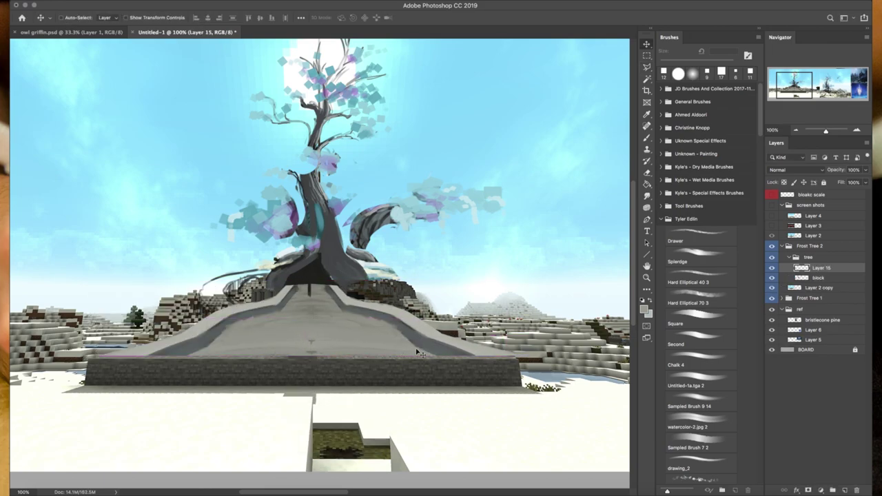
- Zoom out to the whole scene and enlarge the square brush to 36 px
{"action": "key", "text": "b"}
{"action": "scroll", "coordinate": [419, 352], "scroll_direction": "left", "scroll_amount": 3}
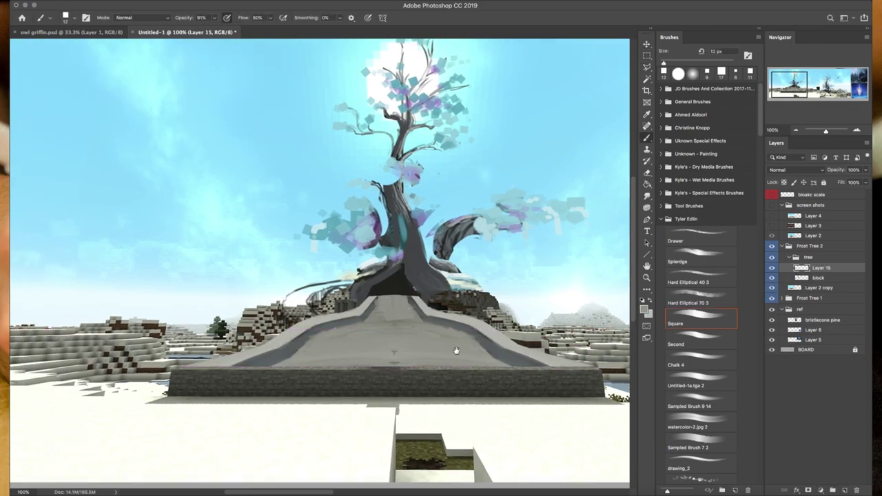
{"action": "scroll", "coordinate": [455, 351], "scroll_direction": "left", "scroll_amount": 5}
{"action": "scroll", "coordinate": [386, 262], "scroll_direction": "left", "scroll_amount": 5}
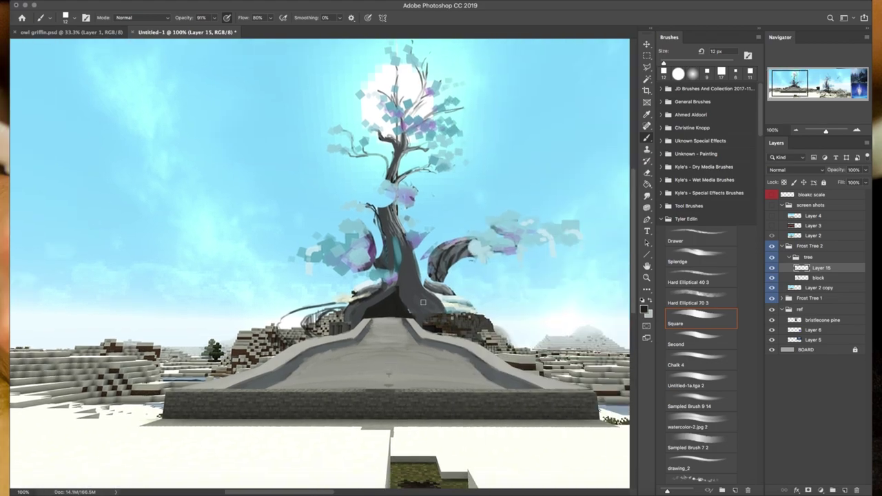
{"action": "key", "text": "super+minus"}
{"action": "scroll", "coordinate": [386, 330], "scroll_direction": "left", "scroll_amount": 5}
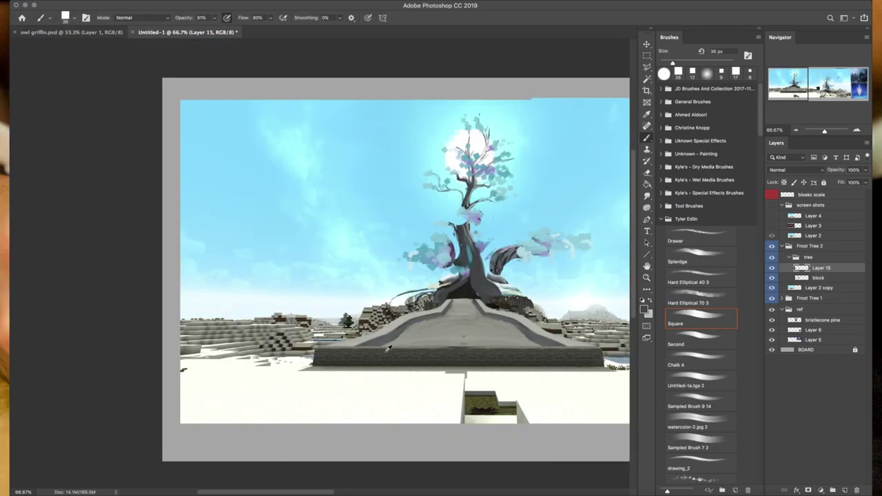
{"action": "left_click_drag", "start_coordinate": [409, 331], "coordinate": [427, 331]}
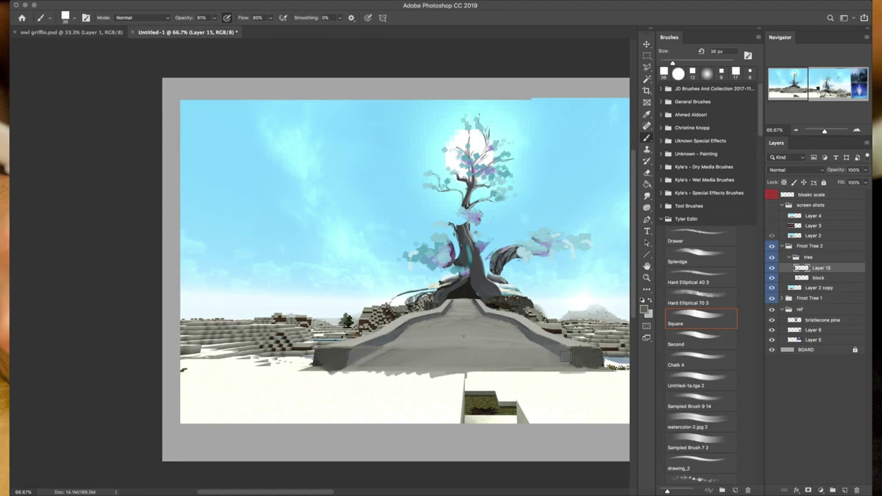
- Paint grey road patches over the snow below the platform, softened with lighter paint
{"action": "scroll", "coordinate": [565, 355], "scroll_direction": "right", "scroll_amount": 5}
{"action": "scroll", "coordinate": [566, 356], "scroll_direction": "down", "scroll_amount": 2}
{"action": "mouse_move", "coordinate": [289, 355]}
{"action": "left_mouse_down"}
{"action": "mouse_move", "coordinate": [366, 352]}
{"action": "mouse_move", "coordinate": [268, 371]}
{"action": "left_mouse_up"}
{"action": "left_click_drag", "start_coordinate": [469, 369], "coordinate": [510, 369]}
{"action": "left_click_drag", "start_coordinate": [518, 383], "coordinate": [547, 383]}
{"action": "left_click_drag", "start_coordinate": [423, 361], "coordinate": [449, 362]}
{"action": "left_click_drag", "start_coordinate": [483, 389], "coordinate": [506, 389]}
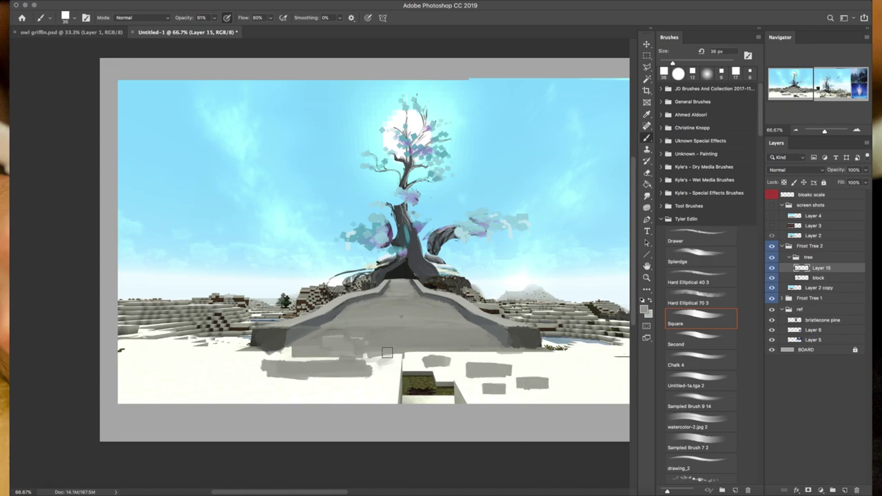
{"action": "mouse_move", "coordinate": [359, 358]}
{"action": "left_mouse_down"}
{"action": "mouse_move", "coordinate": [479, 359]}
{"action": "mouse_move", "coordinate": [269, 371]}
{"action": "mouse_move", "coordinate": [345, 366]}
{"action": "left_mouse_up"}
{"action": "left_click_drag", "start_coordinate": [290, 355], "coordinate": [486, 355]}
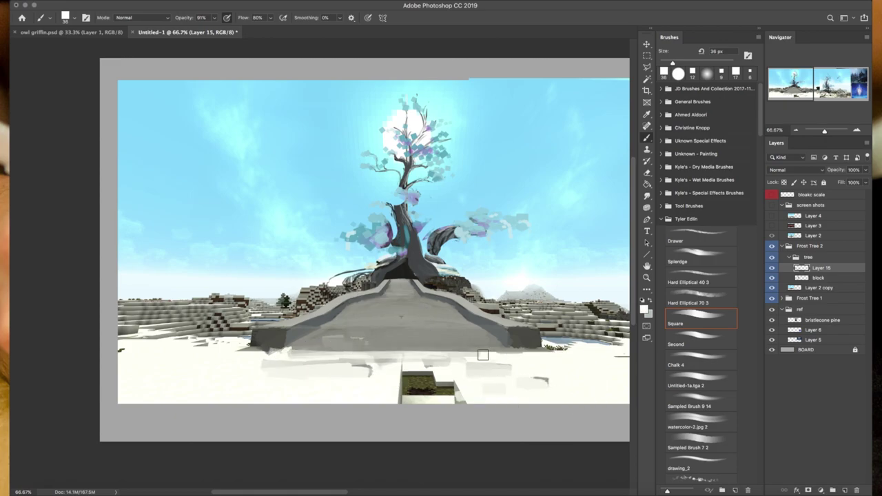
- Zoom in on the tree's upper branches with the Zoom tool
{"action": "key", "text": "z"}
{"action": "left_click", "coordinate": [437, 317]}
{"action": "left_click_drag", "start_coordinate": [437, 317], "coordinate": [471, 409]}
- Lasso the upper branches on the block layer and transform them
{"action": "key", "text": "l"}
{"action": "left_click", "coordinate": [246, 230]}
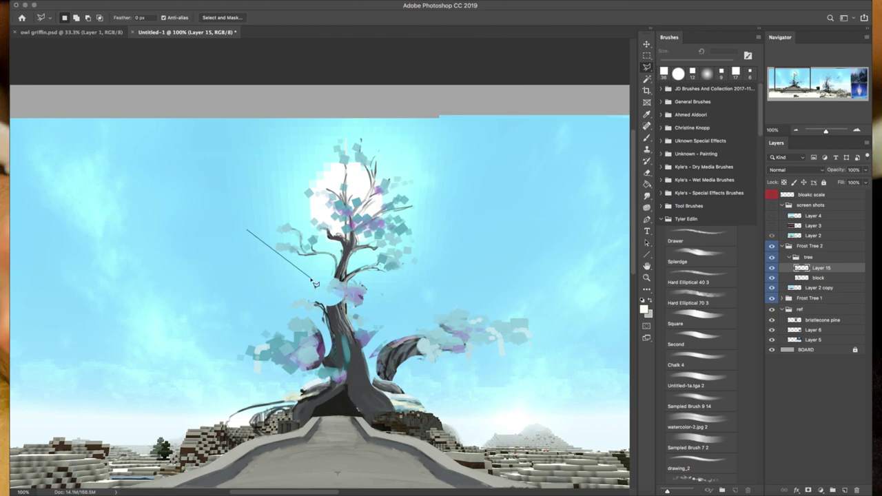
{"action": "key", "text": "alt+bracketleft"}
{"action": "key", "text": "ctrl+t"}
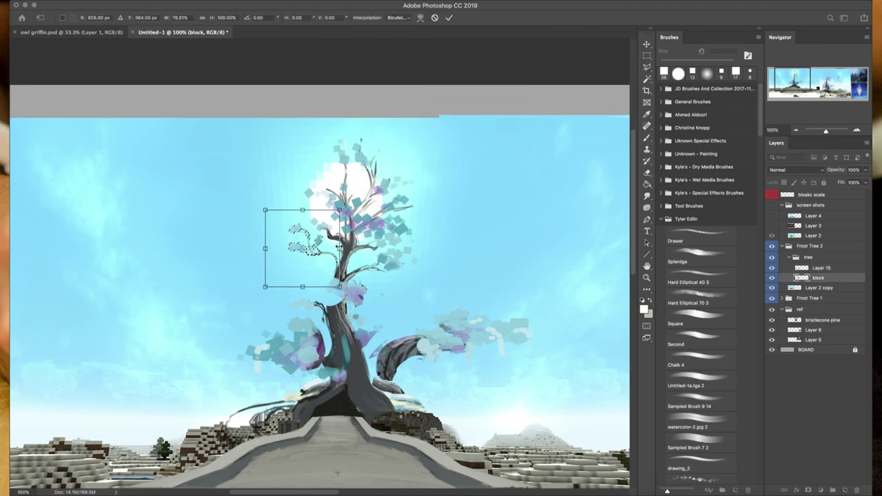
{"action": "key", "text": "Return"}
{"action": "key", "text": "ctrl+d"}
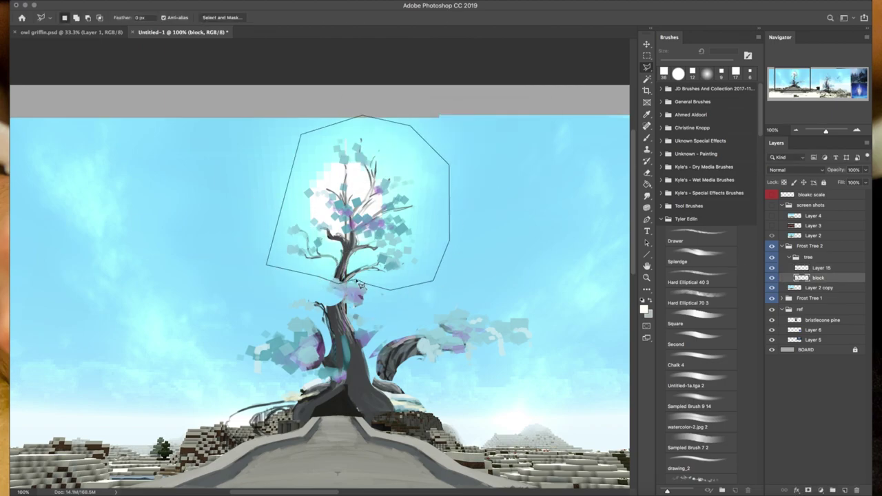
- Distort the crown selection by pulling its lower-right and upper-left corners
{"action": "key", "text": "ctrl+t"}
{"action": "right_click", "coordinate": [374, 221]}
{"action": "left_click", "coordinate": [423, 255]}
{"action": "left_click_drag", "start_coordinate": [450, 290], "coordinate": [467, 290]}
{"action": "mouse_move", "coordinate": [266, 115]}
{"action": "left_mouse_down"}
{"action": "mouse_move", "coordinate": [281, 118]}
{"action": "mouse_move", "coordinate": [281, 132]}
{"action": "mouse_move", "coordinate": [268, 131]}
{"action": "left_mouse_up"}
{"action": "key", "text": "Return"}
{"action": "key", "text": "ctrl+d"}
- Sample a darker grey from the trunk and paint dark shading on it
{"action": "key", "text": "b"}
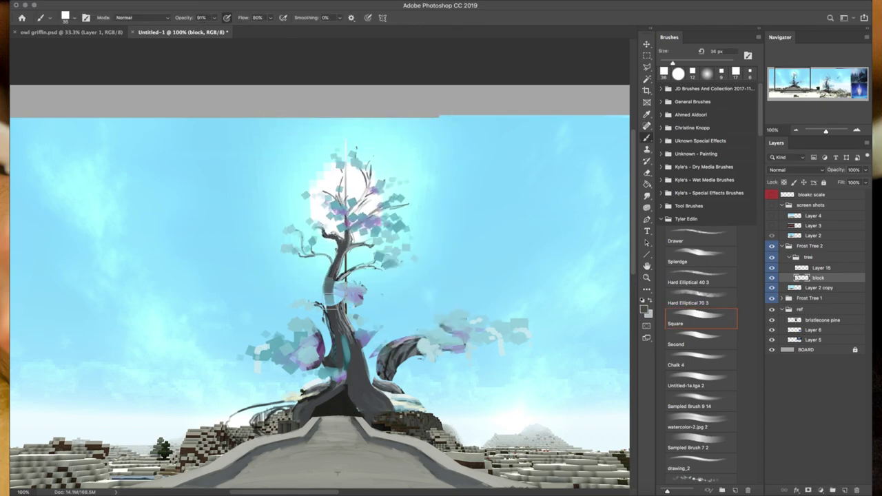
{"action": "right_click", "coordinate": [340, 300]}
{"action": "key", "text": "Escape"}
{"action": "key", "text": "e"}
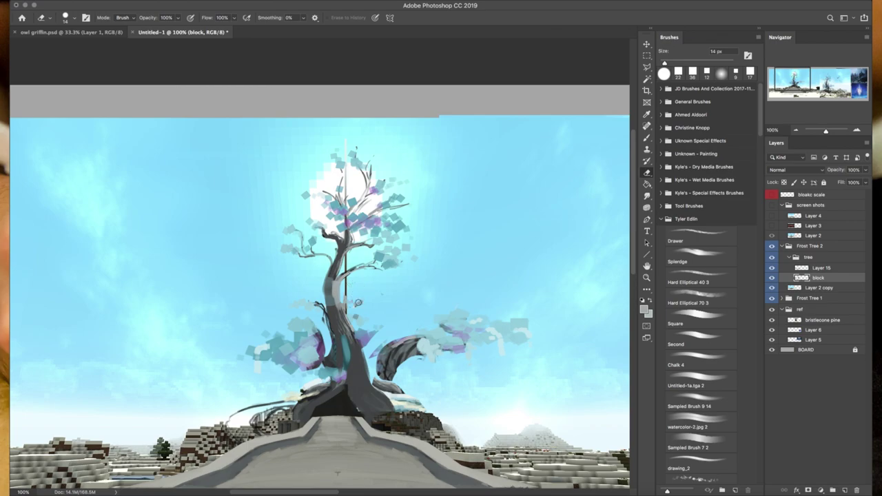
{"action": "key", "text": "b"}
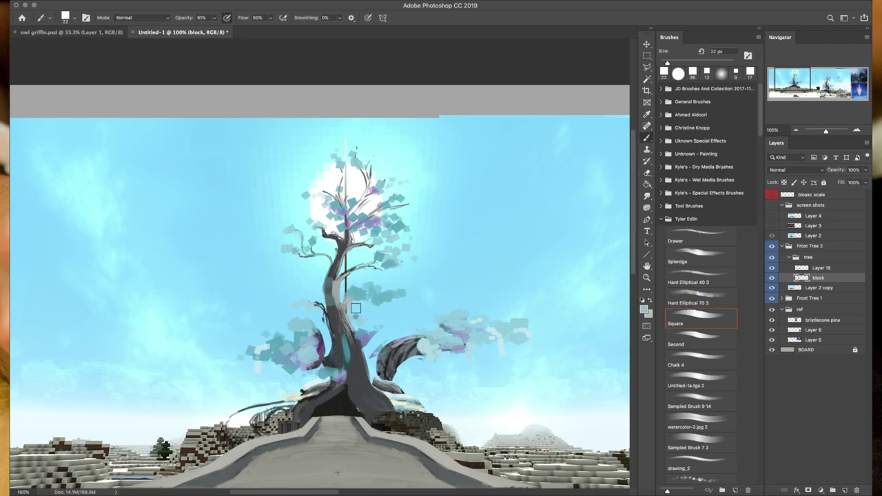
{"action": "left_click", "coordinate": [335, 285], "text": "alt"}
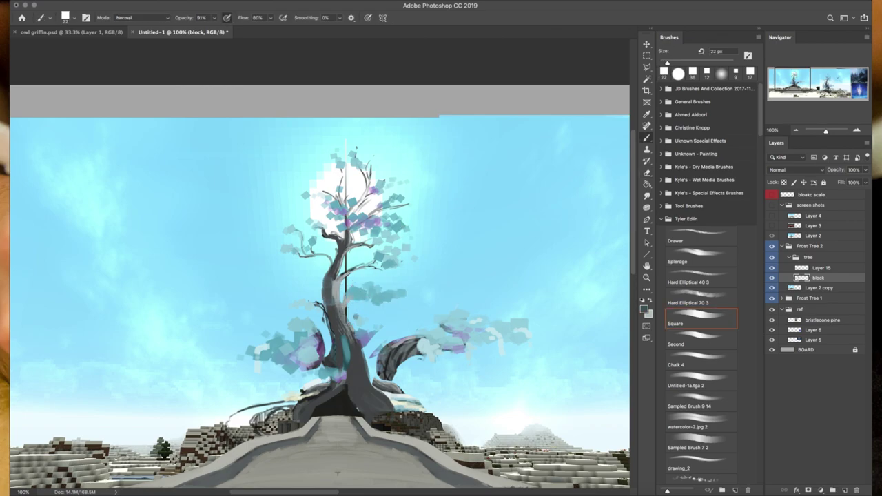
{"action": "left_click_drag", "start_coordinate": [342, 319], "coordinate": [333, 294]}
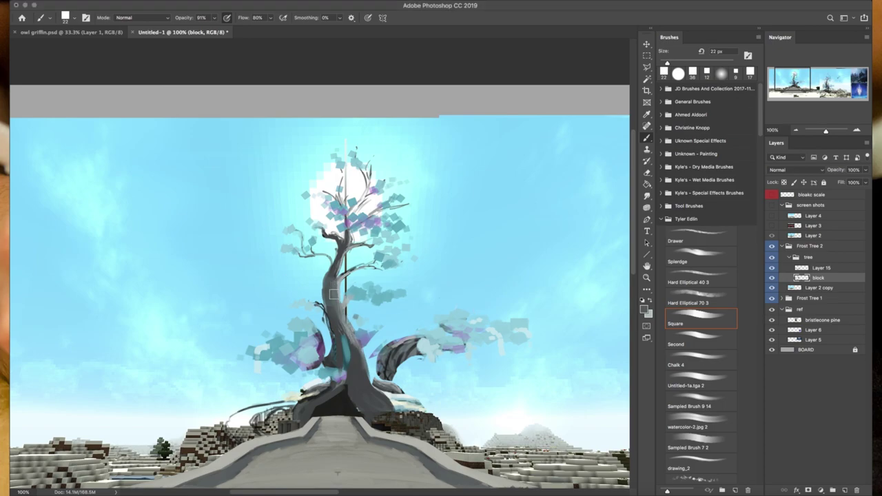
- Paint thin light highlights along the branches and the trunk's edges
{"action": "scroll", "coordinate": [334, 294], "scroll_direction": "up", "scroll_amount": 2}
{"action": "right_click", "coordinate": [342, 269]}
{"action": "left_click_drag", "start_coordinate": [425, 281], "coordinate": [414, 281]}
{"action": "left_click_drag", "start_coordinate": [284, 348], "coordinate": [287, 264]}
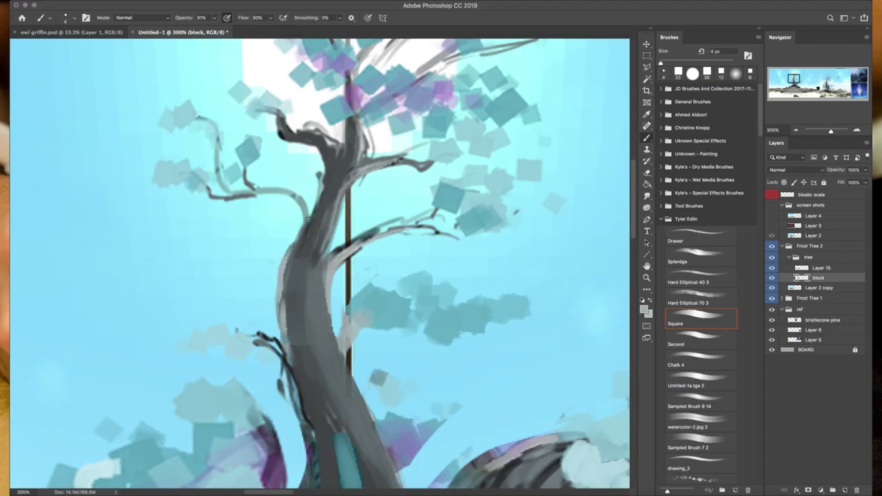
{"action": "left_click_drag", "start_coordinate": [309, 219], "coordinate": [325, 146]}
{"action": "left_click_drag", "start_coordinate": [330, 303], "coordinate": [266, 138]}
{"action": "left_click_drag", "start_coordinate": [296, 210], "coordinate": [344, 392]}
{"action": "left_click_drag", "start_coordinate": [235, 222], "coordinate": [223, 342]}
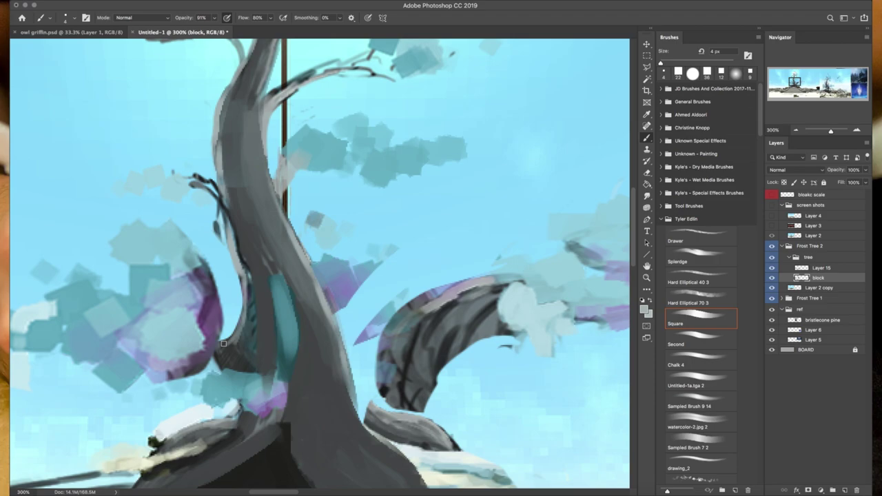
{"action": "scroll", "coordinate": [223, 343], "scroll_direction": "left", "scroll_amount": 5}
{"action": "left_click_drag", "start_coordinate": [338, 231], "coordinate": [339, 335]}
{"action": "scroll", "coordinate": [339, 335], "scroll_direction": "down", "scroll_amount": 4}
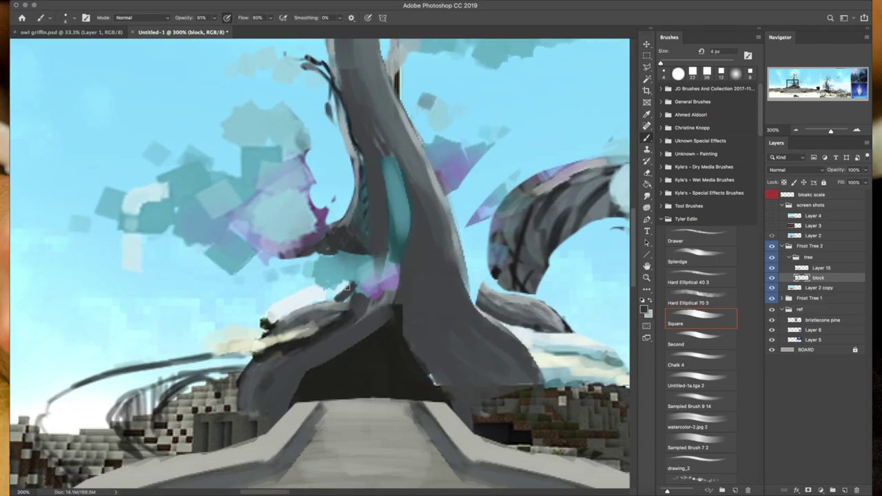
{"action": "scroll", "coordinate": [348, 287], "scroll_direction": "right", "scroll_amount": 2}
{"action": "scroll", "coordinate": [348, 287], "scroll_direction": "left", "scroll_amount": 6}
- Erase a stray light stroke near the platform
{"action": "key", "text": "e"}
{"action": "left_click_drag", "start_coordinate": [413, 324], "coordinate": [466, 303]}
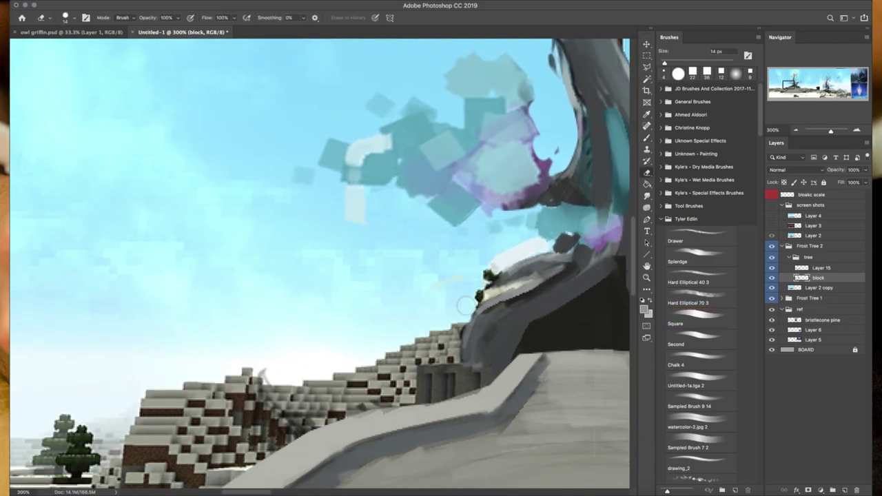
{"action": "scroll", "coordinate": [465, 303], "scroll_direction": "down", "scroll_amount": 3}
{"action": "scroll", "coordinate": [465, 303], "scroll_direction": "right", "scroll_amount": 5}
{"action": "scroll", "coordinate": [465, 304], "scroll_direction": "up", "scroll_amount": 3}
- Paint thin dark grey strokes down and along the curved branch
{"action": "key", "text": "b"}
{"action": "right_click", "coordinate": [402, 352]}
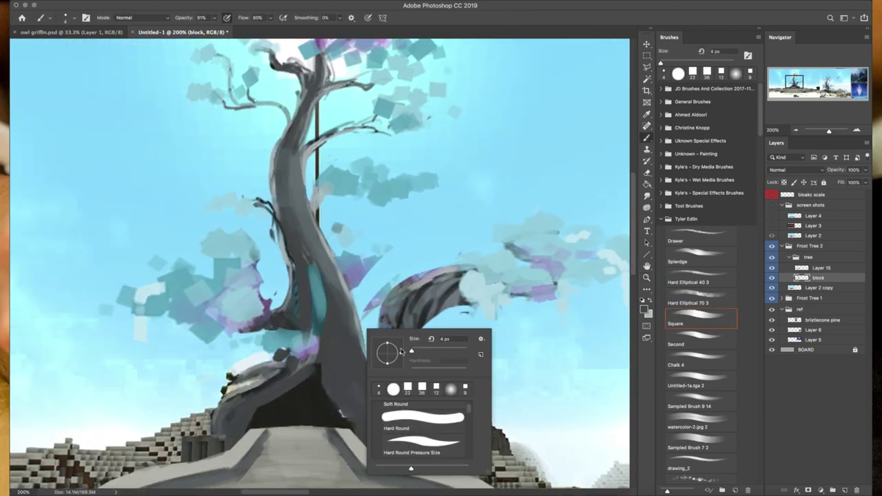
{"action": "key", "text": "Escape"}
{"action": "key", "text": "z"}
{"action": "scroll", "coordinate": [477, 347], "scroll_direction": "down", "scroll_amount": 3}
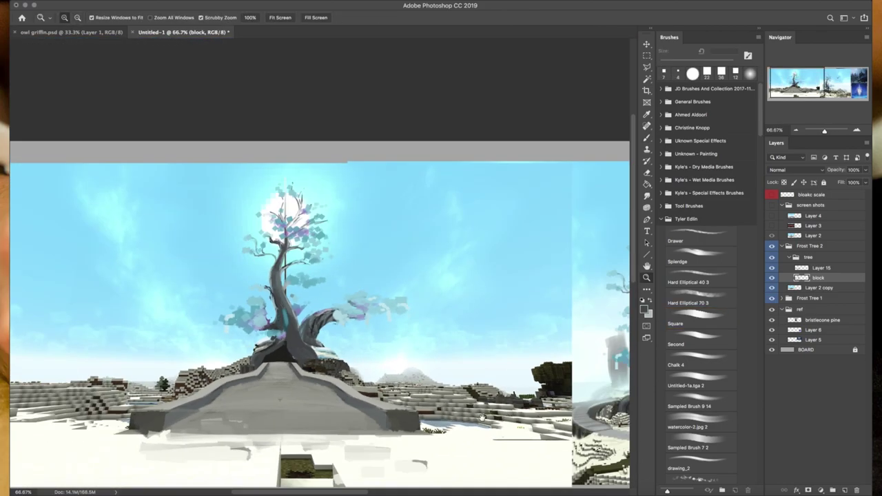
{"action": "scroll", "coordinate": [482, 417], "scroll_direction": "right", "scroll_amount": 3}
{"action": "scroll", "coordinate": [232, 339], "scroll_direction": "up", "scroll_amount": 3}
{"action": "key", "text": "b"}
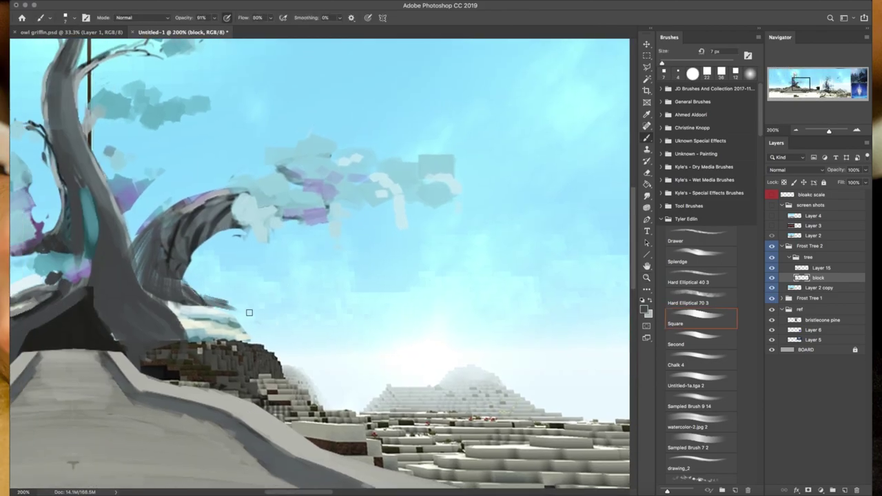
{"action": "left_click_drag", "start_coordinate": [222, 300], "coordinate": [324, 404]}
{"action": "mouse_move", "coordinate": [289, 370]}
{"action": "left_mouse_down"}
{"action": "mouse_move", "coordinate": [234, 317]}
{"action": "mouse_move", "coordinate": [283, 345]}
{"action": "mouse_move", "coordinate": [271, 304]}
{"action": "mouse_move", "coordinate": [303, 272]}
{"action": "left_mouse_up"}
{"action": "key", "text": "h"}
{"action": "key", "text": "e"}
{"action": "key", "text": "b"}
{"action": "mouse_move", "coordinate": [269, 324]}
{"action": "left_mouse_down"}
{"action": "mouse_move", "coordinate": [304, 263]}
{"action": "mouse_move", "coordinate": [274, 313]}
{"action": "left_mouse_up"}
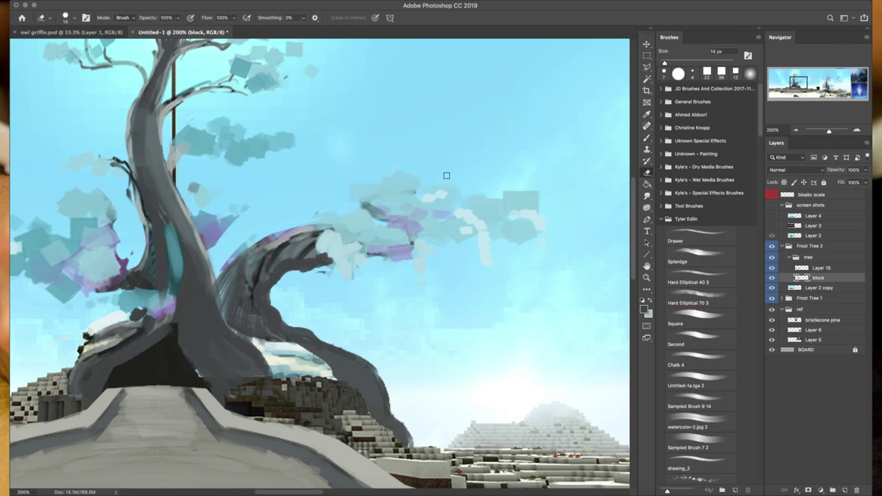
- Paint pale vertical drips down the curved branch
{"action": "scroll", "coordinate": [476, 255], "scroll_direction": "left", "scroll_amount": 4}
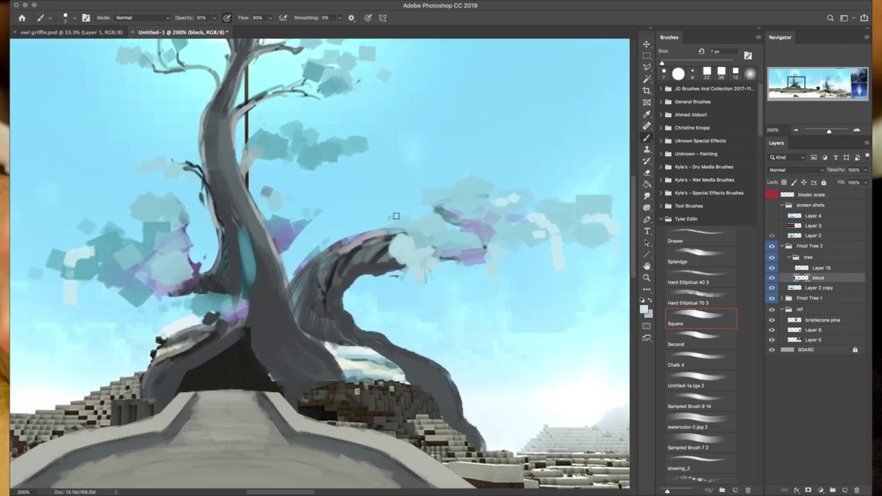
{"action": "left_click_drag", "start_coordinate": [376, 235], "coordinate": [379, 289]}
{"action": "left_click", "coordinate": [645, 308]}
{"action": "key", "text": "Return"}
{"action": "left_click_drag", "start_coordinate": [375, 235], "coordinate": [378, 283]}
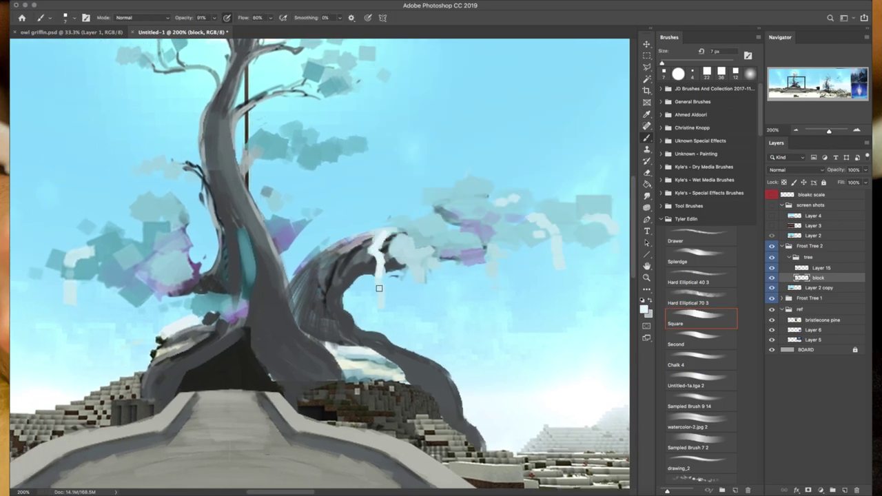
{"action": "left_click_drag", "start_coordinate": [427, 261], "coordinate": [430, 300]}
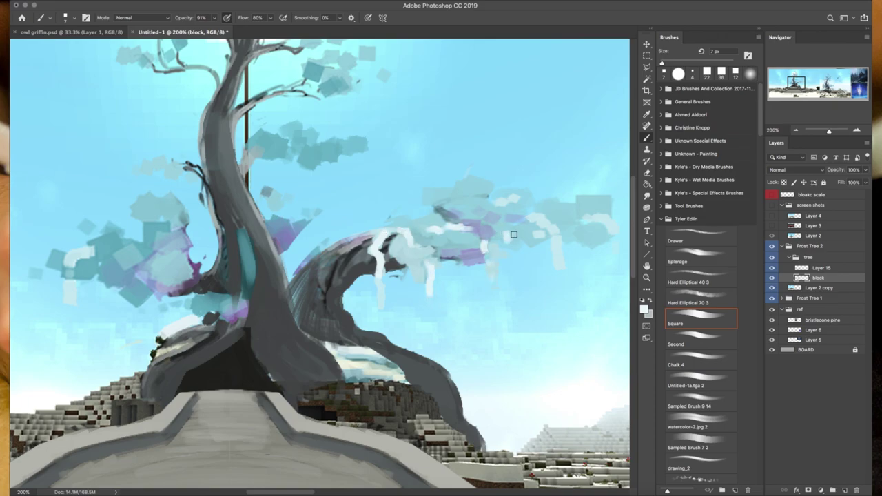
- Add pale drips below the leaves and a short pale streak beside the trunk
{"action": "scroll", "coordinate": [513, 234], "scroll_direction": "up", "scroll_amount": 1}
{"action": "scroll", "coordinate": [404, 325], "scroll_direction": "left", "scroll_amount": 9}
{"action": "key", "text": "z"}
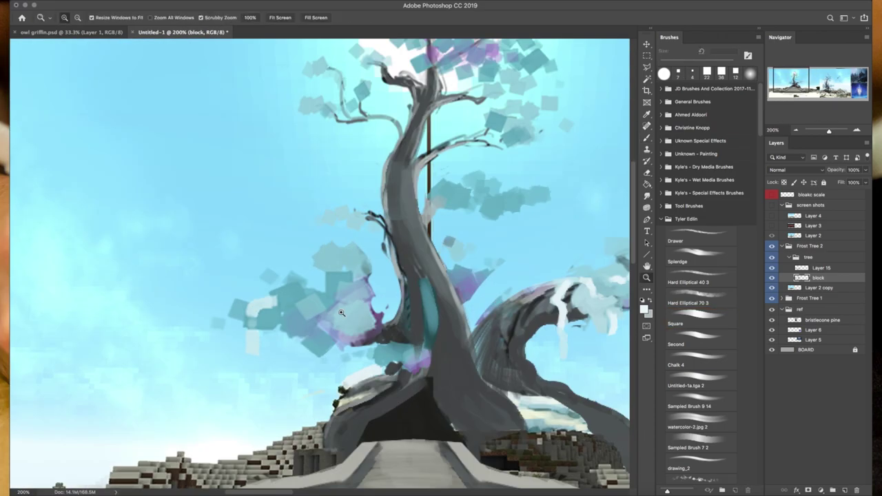
{"action": "key", "text": "b"}
{"action": "left_click_drag", "start_coordinate": [321, 314], "coordinate": [315, 324]}
{"action": "left_click_drag", "start_coordinate": [301, 338], "coordinate": [301, 368]}
{"action": "scroll", "coordinate": [274, 324], "scroll_direction": "up", "scroll_amount": 3}
{"action": "scroll", "coordinate": [274, 324], "scroll_direction": "right", "scroll_amount": 4}
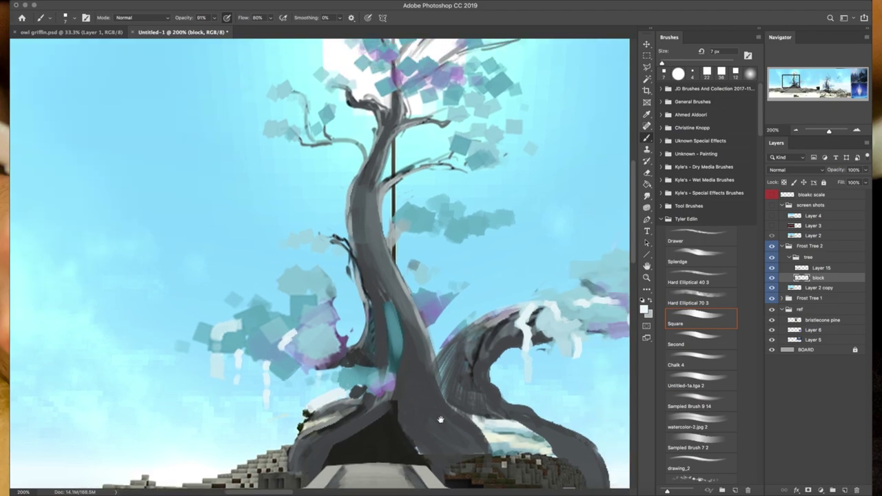
{"action": "left_click_drag", "start_coordinate": [376, 241], "coordinate": [377, 268]}
- Sample a teal colour, add a new layer above block, and set the brush to Color Dodge
{"action": "scroll", "coordinate": [389, 253], "scroll_direction": "up", "scroll_amount": 3}
{"action": "scroll", "coordinate": [388, 253], "scroll_direction": "left", "scroll_amount": 2}
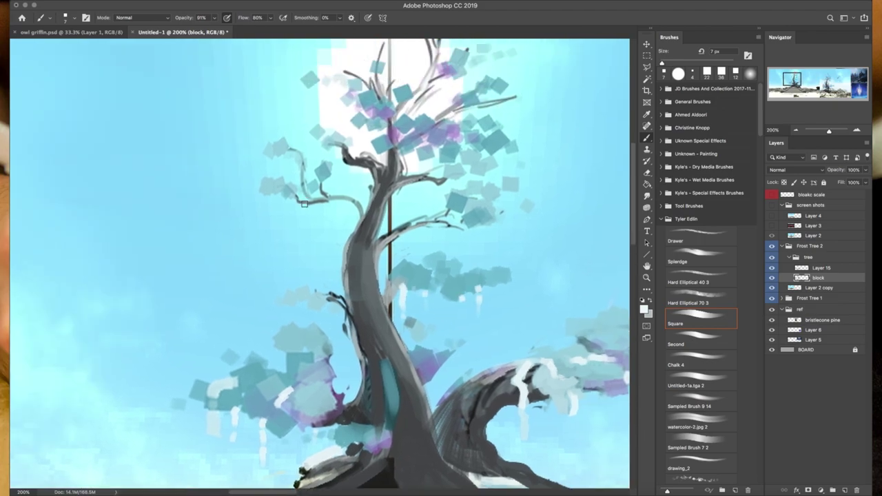
{"action": "left_click_drag", "start_coordinate": [320, 262], "coordinate": [315, 315]}
{"action": "scroll", "coordinate": [320, 266], "scroll_direction": "down", "scroll_amount": 2}
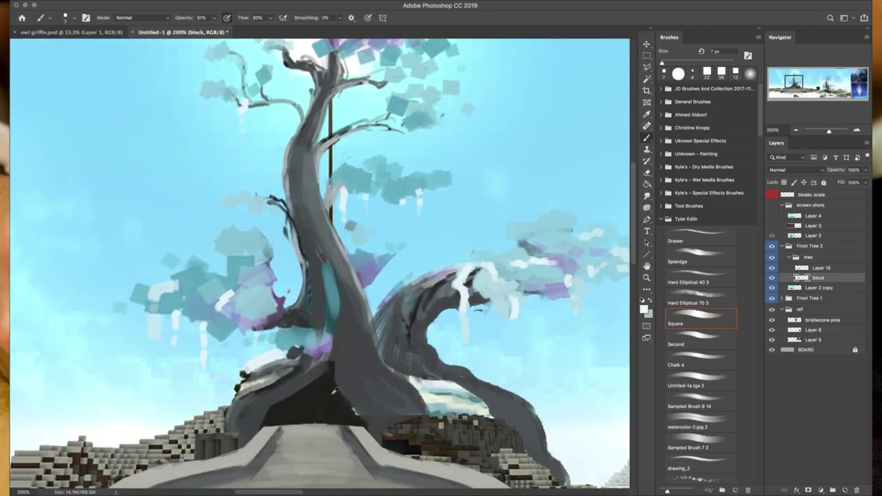
{"action": "left_click", "coordinate": [367, 172], "text": "alt"}
{"action": "left_click", "coordinate": [846, 490]}
{"action": "left_click", "coordinate": [142, 17]}
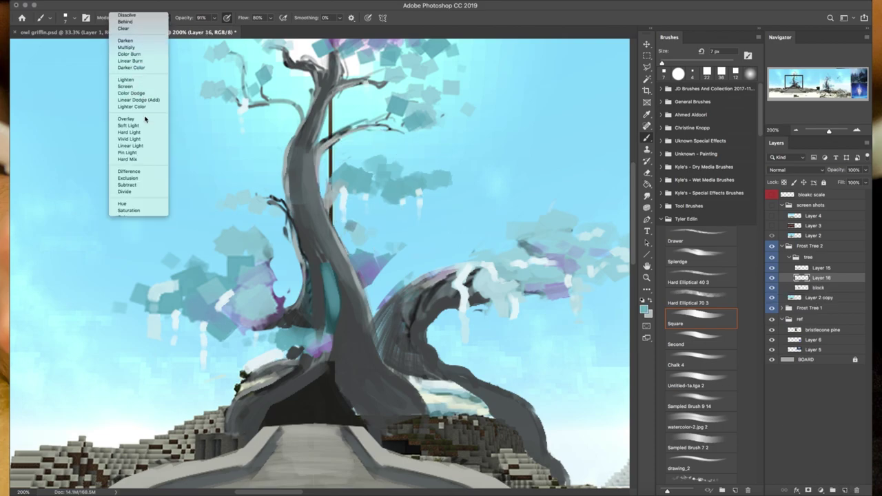
{"action": "left_click", "coordinate": [131, 91]}
- Resize the brush to 81 then 52 px and paint the teal glow at the trunk base
{"action": "right_click", "coordinate": [339, 413]}
{"action": "type", "text": "81"}
{"action": "key", "text": "Return"}
{"action": "scroll", "coordinate": [297, 324], "scroll_direction": "down", "scroll_amount": 5}
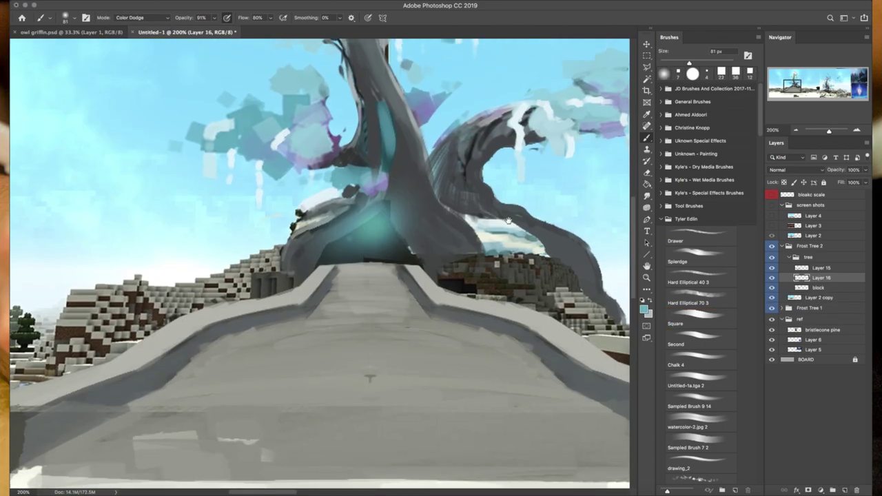
{"action": "scroll", "coordinate": [269, 268], "scroll_direction": "up", "scroll_amount": 5}
{"action": "right_click", "coordinate": [373, 352]}
{"action": "type", "text": "52"}
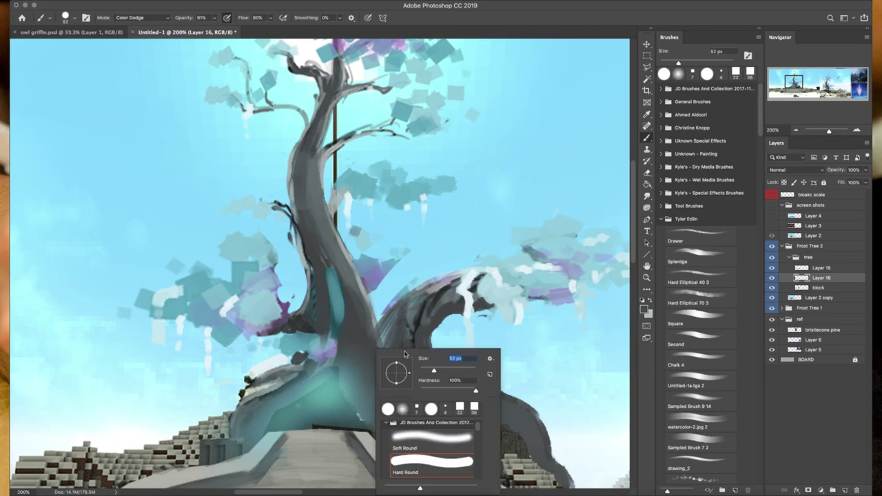
{"action": "key", "text": "Return"}
{"action": "left_click_drag", "start_coordinate": [358, 372], "coordinate": [370, 379]}
- Return the brush to Normal mode, set 15 px, and cover the trunk's light streaks with dark grey
{"action": "left_click", "coordinate": [141, 17]}
{"action": "left_click", "coordinate": [131, 13]}
{"action": "key", "text": "ctrl+z"}
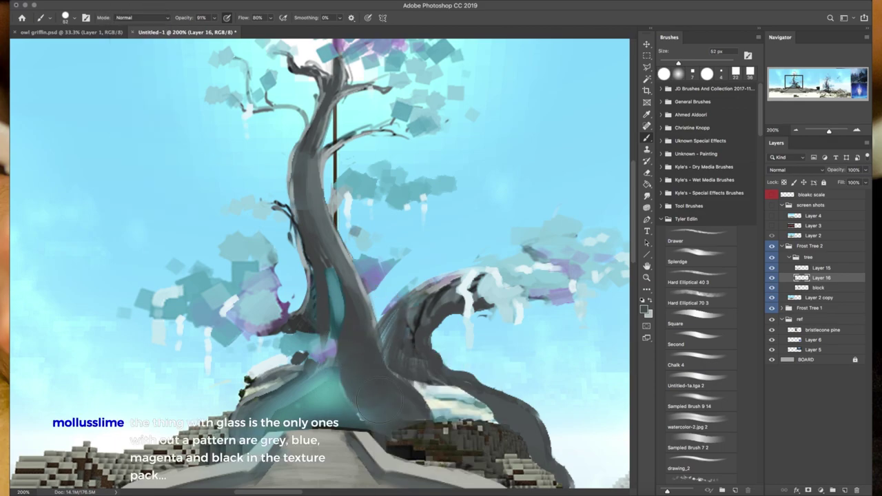
{"action": "mouse_move", "coordinate": [452, 385]}
{"action": "left_mouse_down"}
{"action": "mouse_move", "coordinate": [351, 338]}
{"action": "mouse_move", "coordinate": [341, 321]}
{"action": "mouse_move", "coordinate": [369, 352]}
{"action": "mouse_move", "coordinate": [348, 330]}
{"action": "mouse_move", "coordinate": [361, 321]}
{"action": "left_mouse_up"}
{"action": "right_click", "coordinate": [459, 347]}
{"action": "type", "text": "15"}
{"action": "key", "text": "Return"}
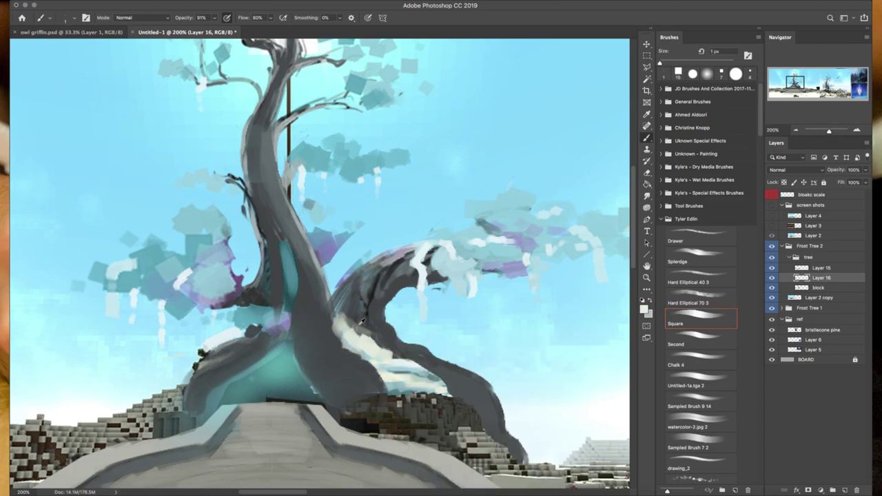
{"action": "left_click_drag", "start_coordinate": [372, 366], "coordinate": [329, 315]}
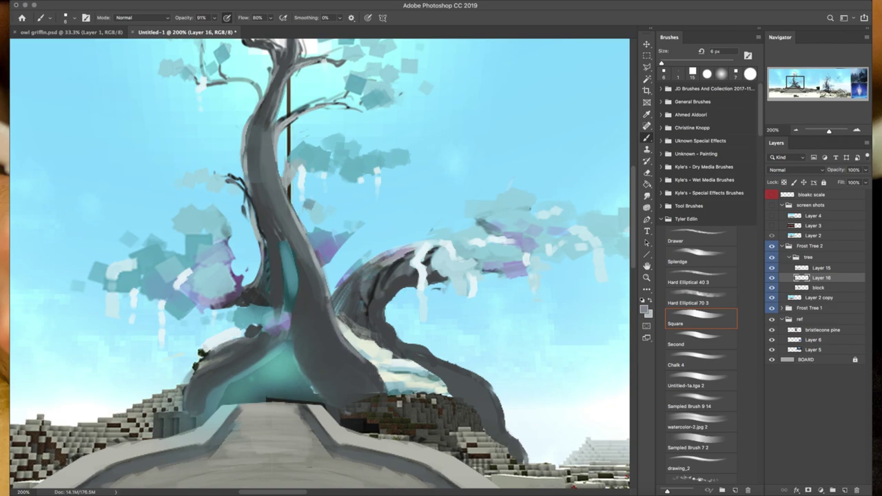
{"action": "left_click", "coordinate": [643, 311]}
{"action": "left_click", "coordinate": [308, 310]}
- Confirm a dark foreground colour and zoom in on the left tree's trunk
{"action": "key", "text": "Return"}
{"action": "left_click", "coordinate": [643, 311]}
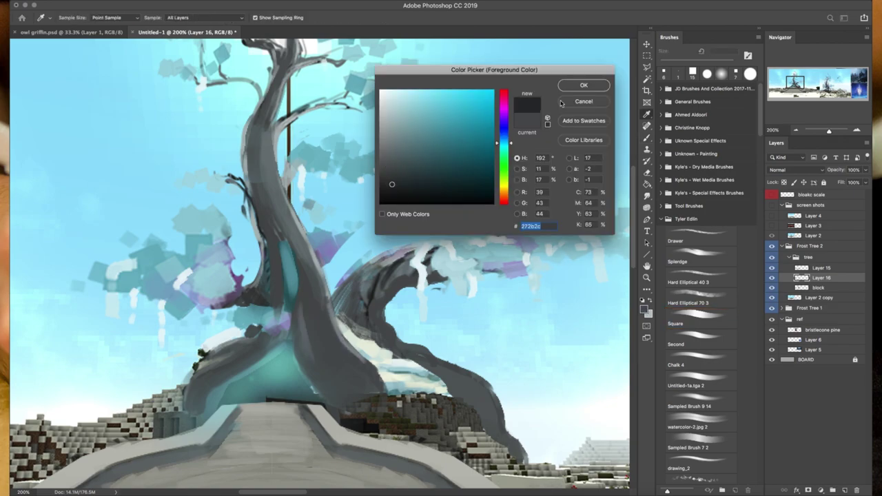
{"action": "key", "text": "Return"}
{"action": "scroll", "coordinate": [354, 370], "scroll_direction": "right", "scroll_amount": 10}
{"action": "key", "text": "super+minus"}
{"action": "key", "text": "super+minus"}
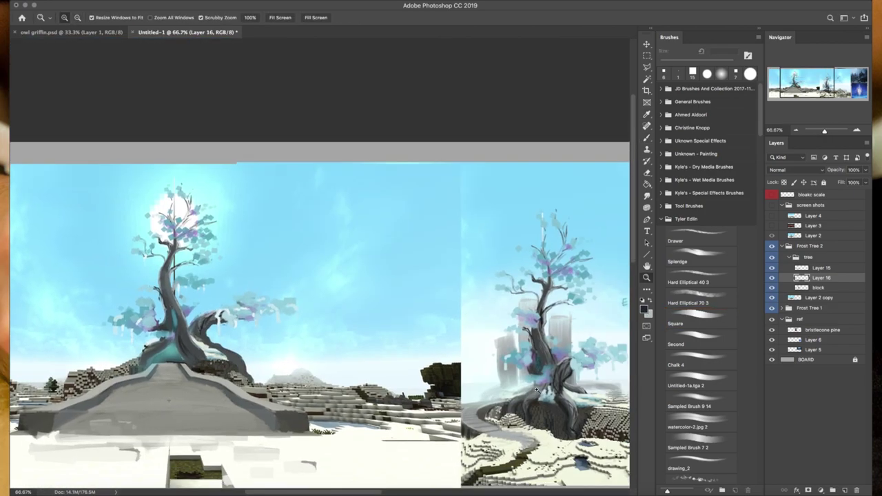
{"action": "left_click", "coordinate": [164, 372]}
{"action": "left_click", "coordinate": [164, 371]}
- Paint a light grey curve down the trunk and small marks near its base
{"action": "key", "text": "b"}
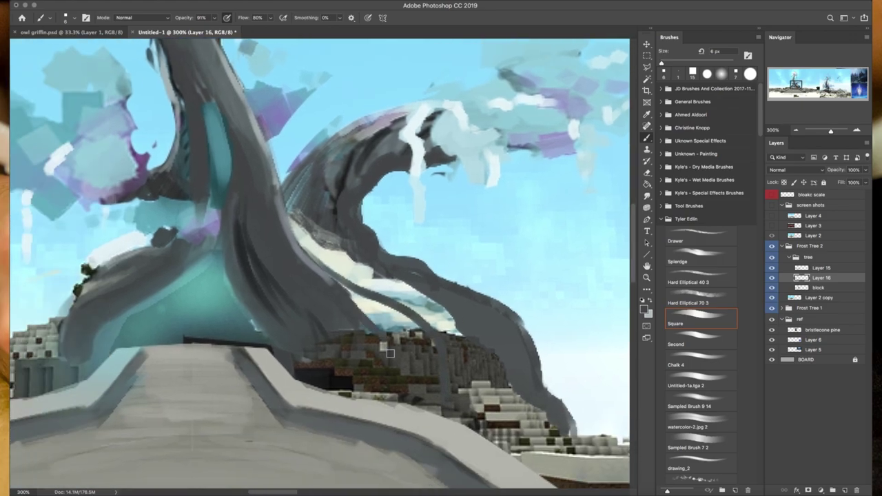
{"action": "mouse_move", "coordinate": [279, 276]}
{"action": "left_mouse_down"}
{"action": "mouse_move", "coordinate": [375, 303]}
{"action": "mouse_move", "coordinate": [398, 390]}
{"action": "left_mouse_up"}
{"action": "mouse_move", "coordinate": [269, 270]}
{"action": "left_mouse_down"}
{"action": "mouse_move", "coordinate": [383, 324]}
{"action": "mouse_move", "coordinate": [398, 390]}
{"action": "left_mouse_up"}
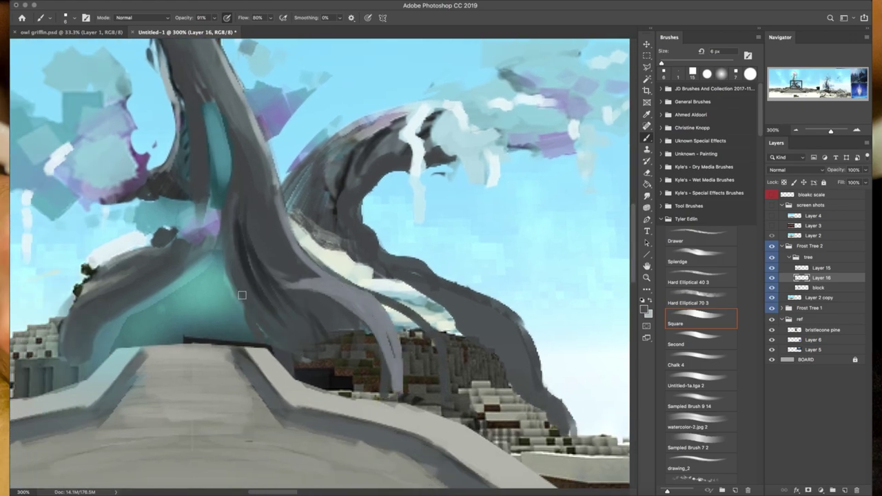
{"action": "mouse_move", "coordinate": [303, 324]}
{"action": "left_mouse_down"}
{"action": "mouse_move", "coordinate": [313, 375]}
{"action": "mouse_move", "coordinate": [358, 386]}
{"action": "mouse_move", "coordinate": [379, 365]}
{"action": "left_mouse_up"}
{"action": "key", "text": "super+minus"}
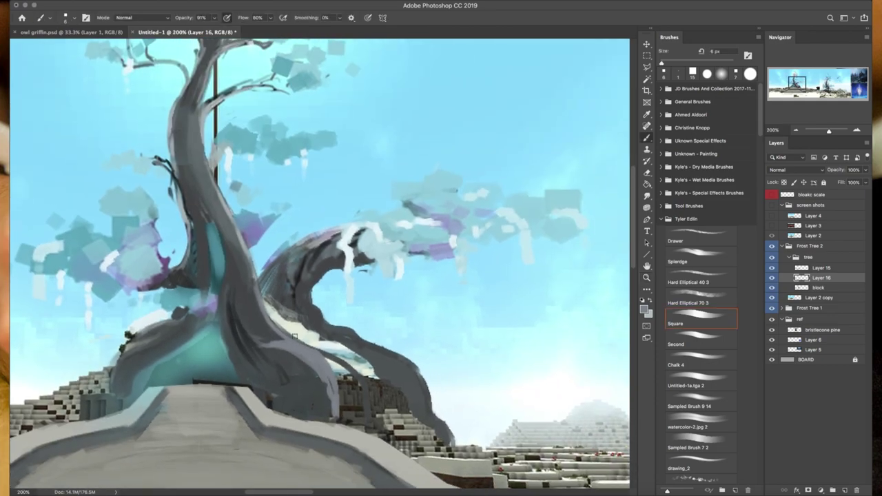
{"action": "mouse_move", "coordinate": [293, 336]}
{"action": "left_mouse_down"}
{"action": "mouse_move", "coordinate": [345, 359]}
{"action": "mouse_move", "coordinate": [372, 422]}
{"action": "left_mouse_up"}
{"action": "left_click_drag", "start_coordinate": [372, 422], "coordinate": [360, 396]}
- Sample trunk greys and paint light and dark strokes along the lower trunk and roots
{"action": "left_click_drag", "start_coordinate": [344, 336], "coordinate": [324, 390]}
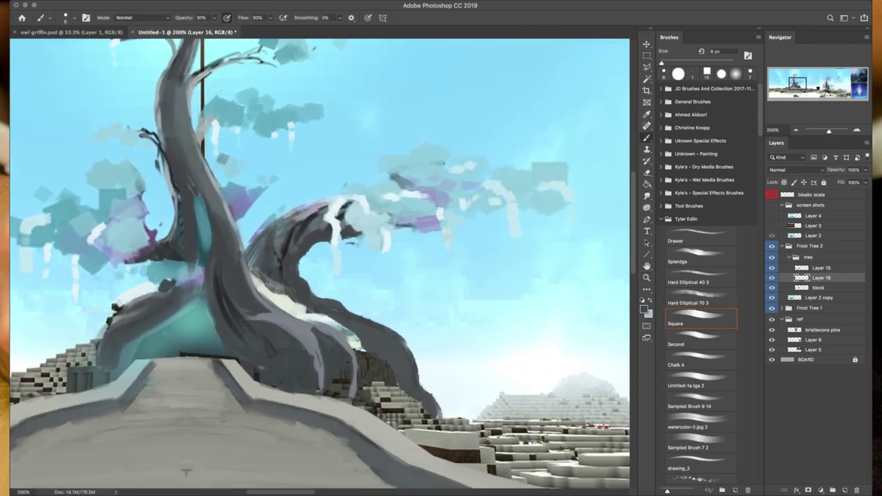
{"action": "left_click_drag", "start_coordinate": [391, 350], "coordinate": [488, 391]}
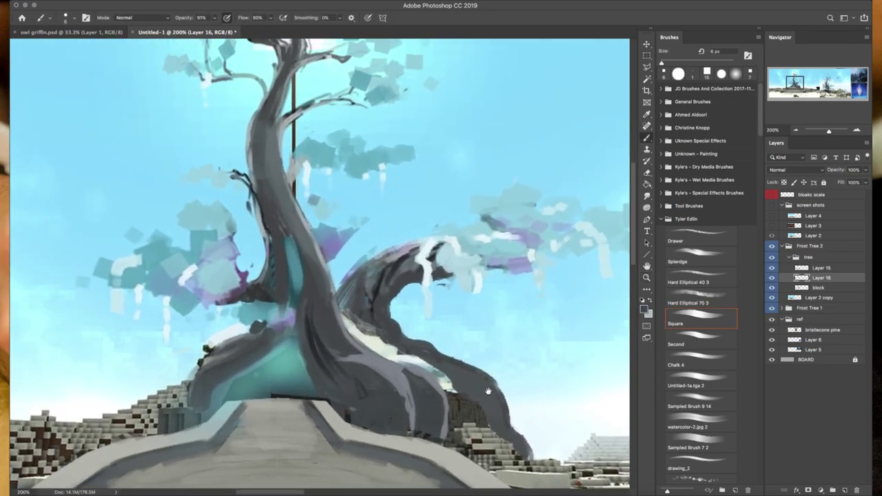
{"action": "left_click", "coordinate": [414, 367], "text": "alt"}
{"action": "left_click_drag", "start_coordinate": [414, 367], "coordinate": [438, 379]}
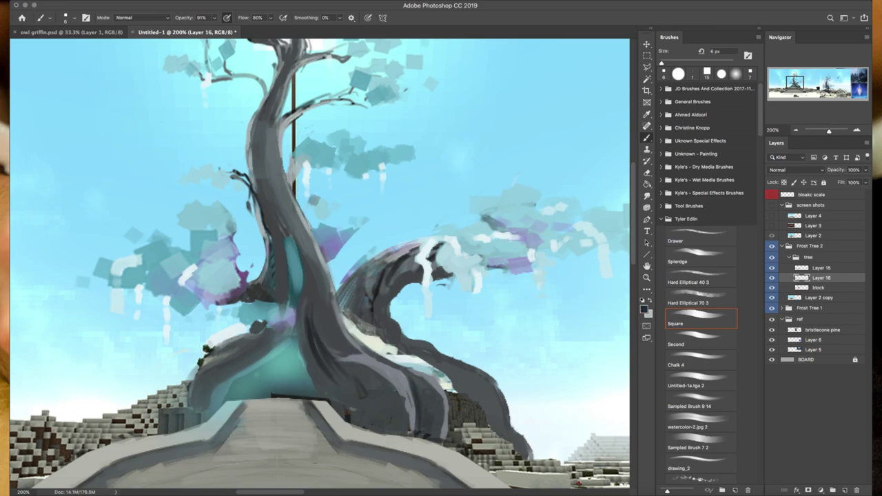
{"action": "left_click_drag", "start_coordinate": [418, 430], "coordinate": [394, 380]}
{"action": "left_click_drag", "start_coordinate": [394, 381], "coordinate": [483, 375]}
{"action": "left_click_drag", "start_coordinate": [496, 423], "coordinate": [406, 362]}
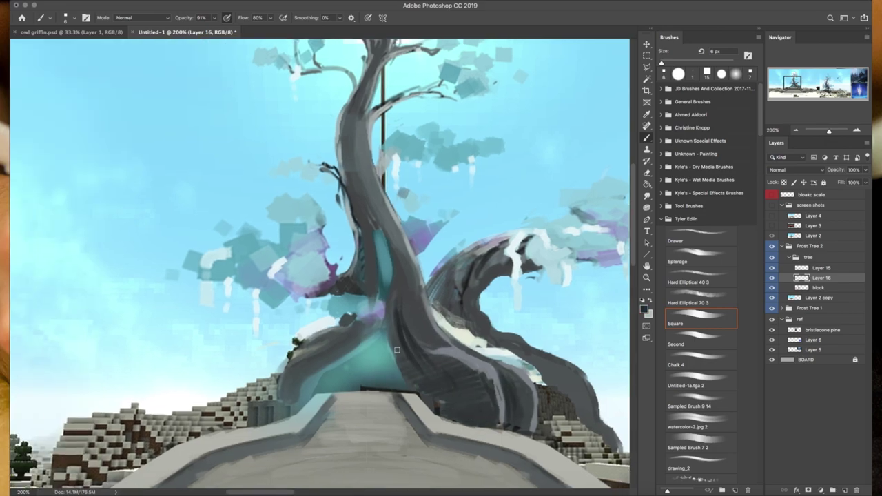
{"action": "mouse_move", "coordinate": [396, 323]}
{"action": "left_mouse_down"}
{"action": "mouse_move", "coordinate": [513, 338]}
{"action": "mouse_move", "coordinate": [392, 385]}
{"action": "mouse_move", "coordinate": [402, 421]}
{"action": "left_mouse_up"}
- Add more light strokes on the lower trunk and switch to a 14 px brush
{"action": "left_click_drag", "start_coordinate": [465, 352], "coordinate": [396, 372]}
{"action": "left_click_drag", "start_coordinate": [386, 414], "coordinate": [434, 372]}
{"action": "left_click_drag", "start_coordinate": [344, 407], "coordinate": [396, 386]}
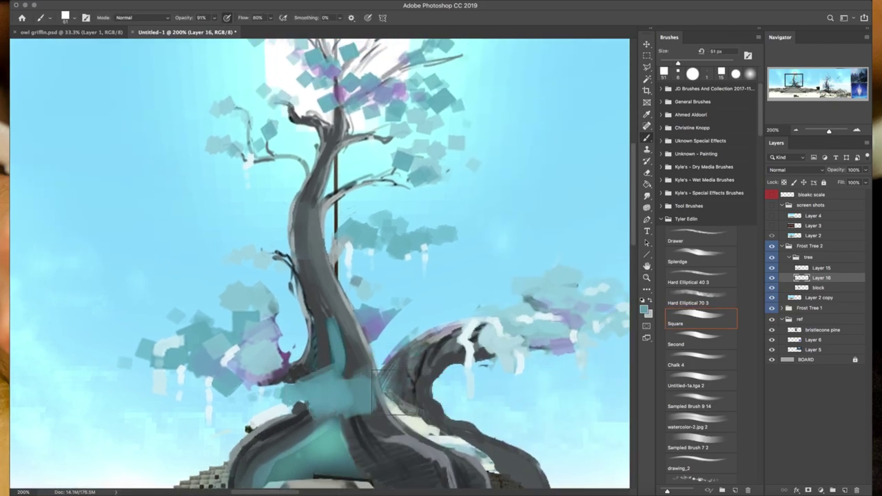
{"action": "mouse_move", "coordinate": [407, 351]}
{"action": "left_mouse_down"}
{"action": "mouse_move", "coordinate": [490, 350]}
{"action": "mouse_move", "coordinate": [452, 342]}
{"action": "mouse_move", "coordinate": [463, 343]}
{"action": "mouse_move", "coordinate": [338, 365]}
{"action": "left_mouse_up"}
{"action": "right_click", "coordinate": [434, 337]}
{"action": "double_click", "coordinate": [472, 420]}
{"action": "key", "text": "ctrl+minus"}
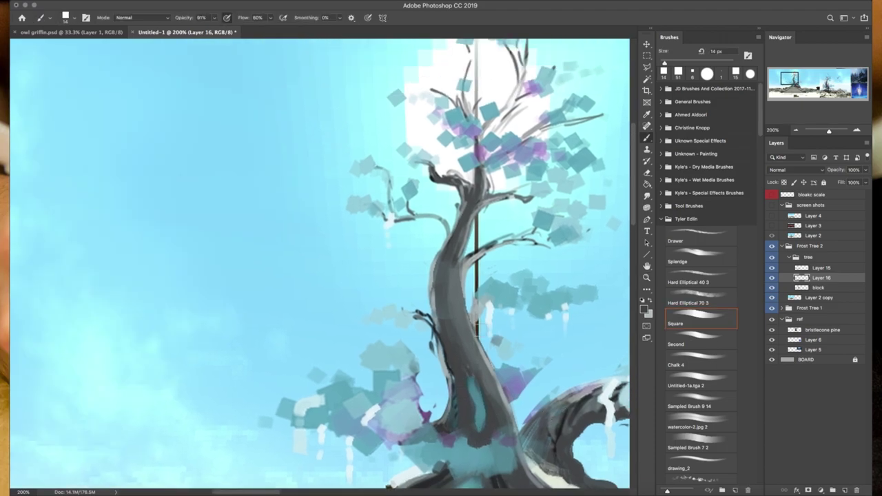
{"action": "key", "text": "z"}
{"action": "key", "text": "ctrl+minus"}
- Lasso the upper part of the treetop glow on the block layer and narrow it with Free Transform
{"action": "left_click", "coordinate": [396, 215]}
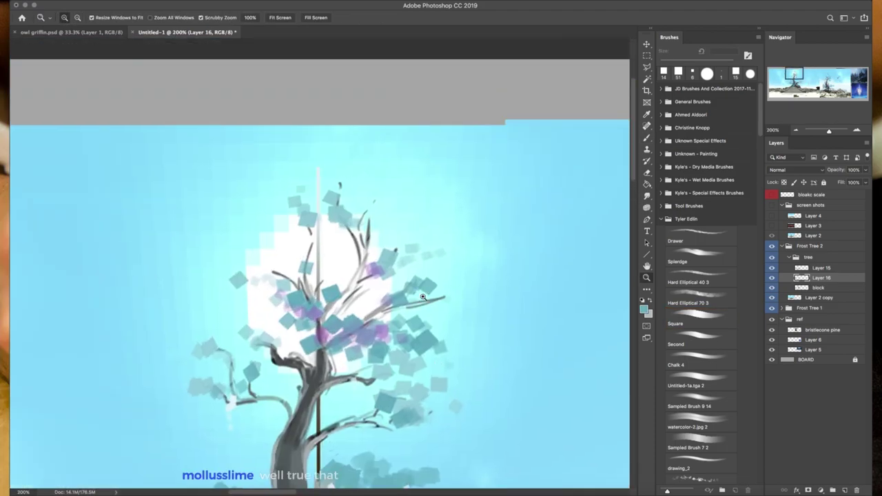
{"action": "key", "text": "l"}
{"action": "left_click", "coordinate": [336, 166]}
{"action": "left_click", "coordinate": [461, 258]}
{"action": "left_click", "coordinate": [324, 314]}
{"action": "left_click", "coordinate": [335, 165]}
{"action": "key", "text": "Return"}
{"action": "left_click", "coordinate": [820, 268]}
{"action": "left_click", "coordinate": [813, 287]}
{"action": "key", "text": "ctrl+t"}
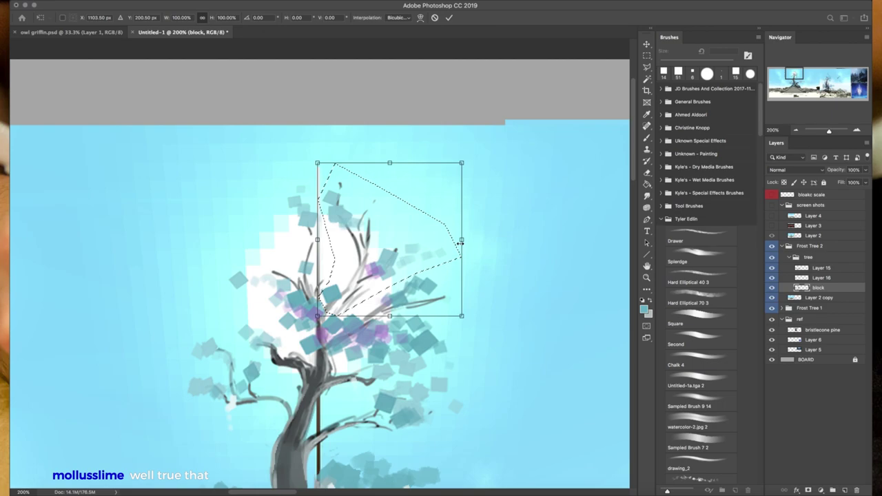
{"action": "left_click_drag", "start_coordinate": [460, 237], "coordinate": [417, 237]}
{"action": "key", "text": "Return"}
{"action": "key", "text": "ctrl+d"}
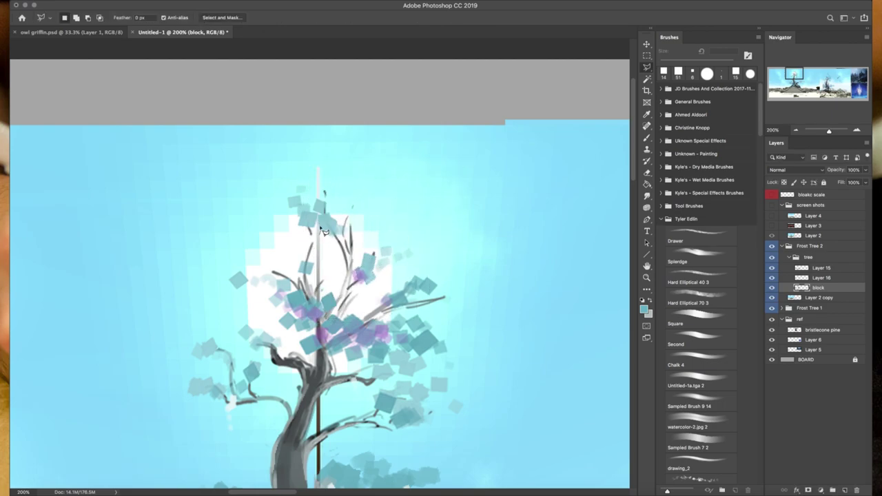
- Paint purple and teal square leaves to the left of the trunk
{"action": "key", "text": "ctrl+t"}
{"action": "key", "text": "Return"}
{"action": "key", "text": "z"}
{"action": "left_click", "coordinate": [465, 392]}
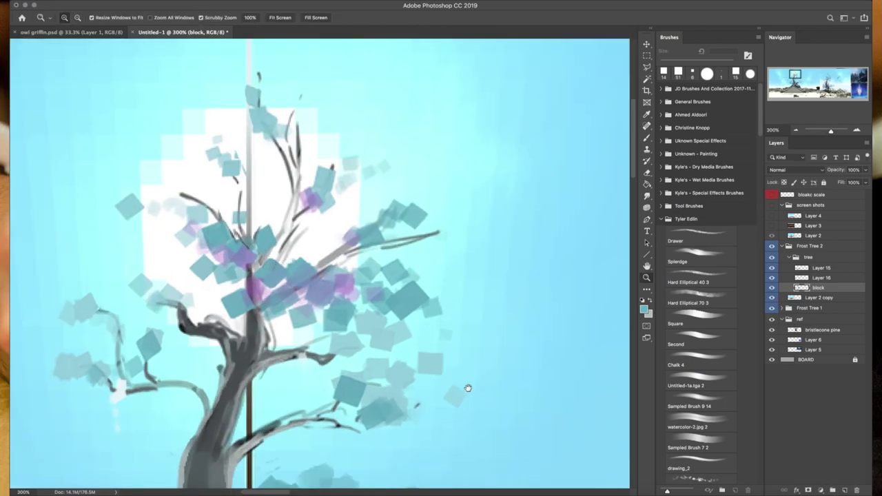
{"action": "mouse_move", "coordinate": [467, 388]}
{"action": "left_mouse_down"}
{"action": "mouse_move", "coordinate": [441, 366]}
{"action": "mouse_move", "coordinate": [496, 335]}
{"action": "mouse_move", "coordinate": [455, 344]}
{"action": "mouse_move", "coordinate": [443, 330]}
{"action": "left_mouse_up"}
{"action": "key", "text": "b"}
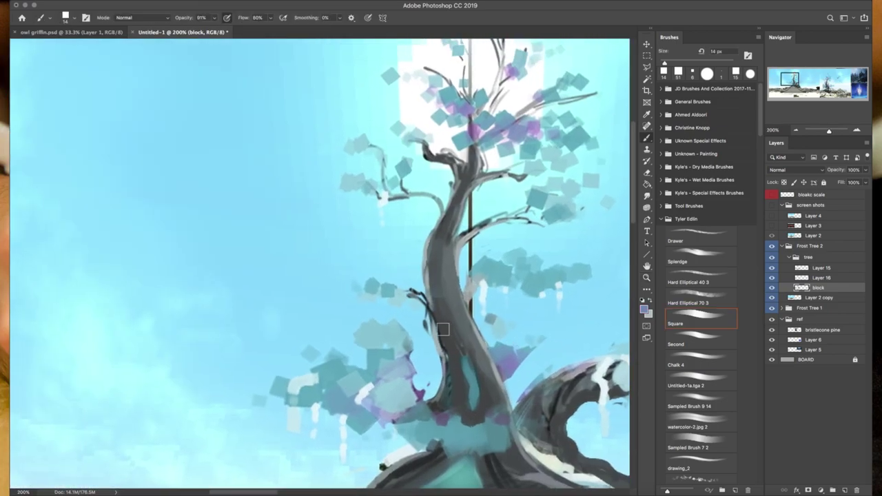
{"action": "left_click_drag", "start_coordinate": [345, 293], "coordinate": [365, 282]}
{"action": "left_click_drag", "start_coordinate": [314, 296], "coordinate": [414, 290]}
{"action": "left_click", "coordinate": [388, 290], "text": "alt"}
{"action": "left_click_drag", "start_coordinate": [324, 293], "coordinate": [365, 282]}
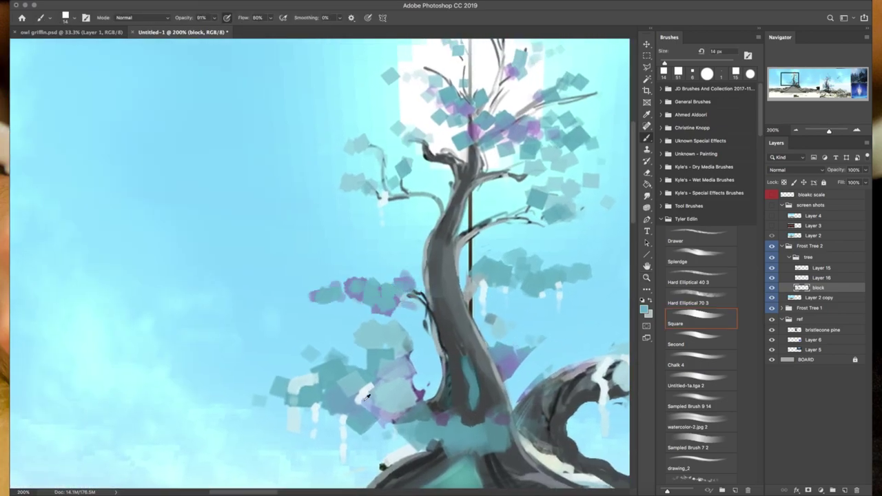
- On Layer 16, dab pale and teal square leaves beside the trunk
{"action": "left_click", "coordinate": [817, 278]}
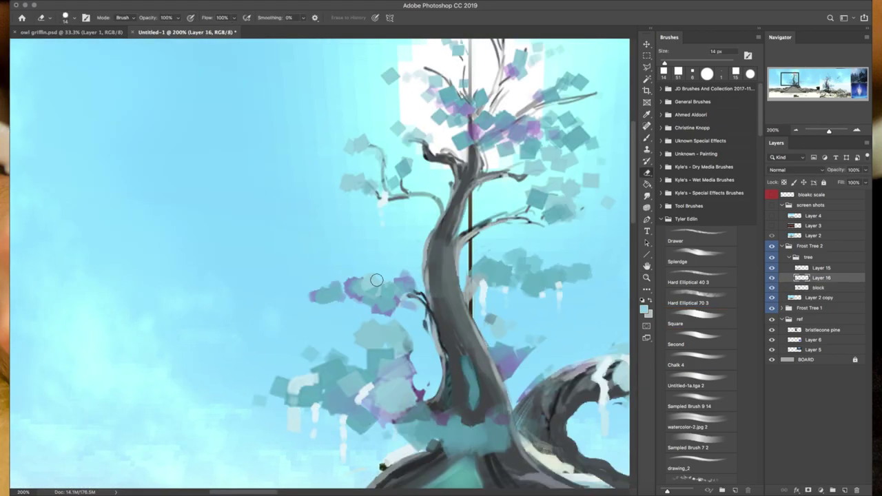
{"action": "left_click", "coordinate": [321, 283]}
{"action": "scroll", "coordinate": [372, 290], "scroll_direction": "up", "scroll_amount": 3}
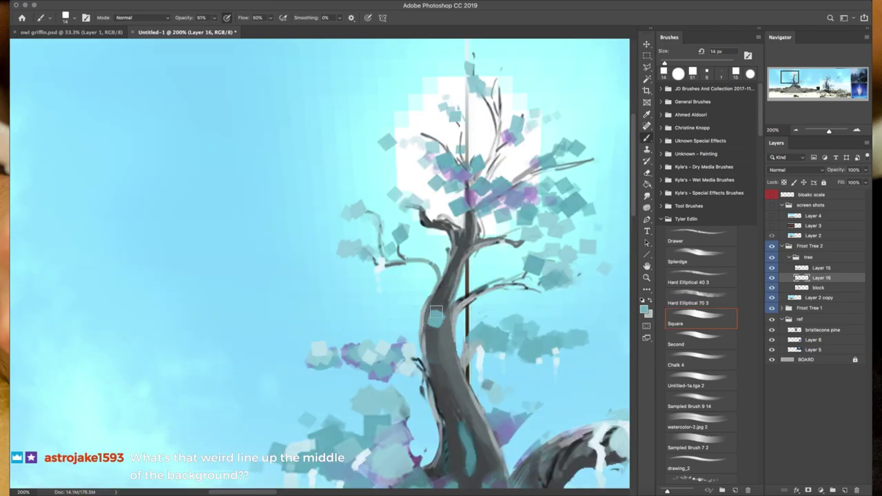
{"action": "left_click_drag", "start_coordinate": [434, 313], "coordinate": [386, 312]}
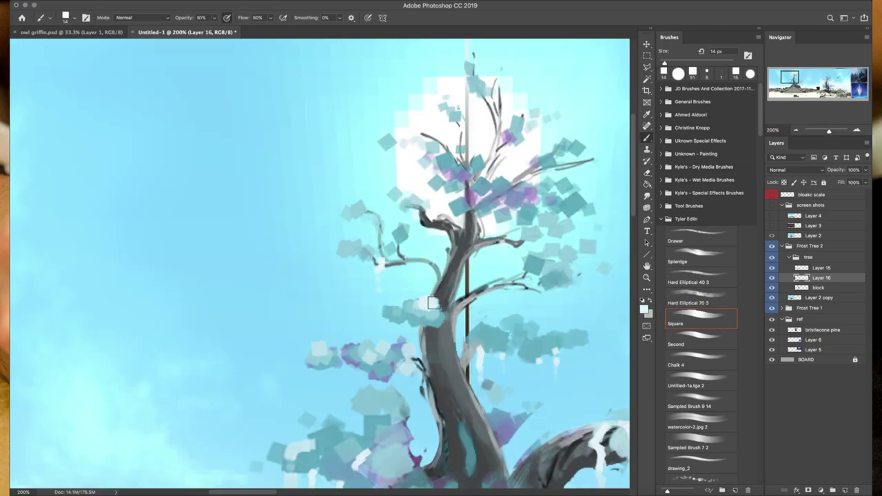
{"action": "scroll", "coordinate": [434, 311], "scroll_direction": "down", "scroll_amount": 4}
{"action": "scroll", "coordinate": [434, 312], "scroll_direction": "right", "scroll_amount": 5}
{"action": "scroll", "coordinate": [363, 313], "scroll_direction": "down", "scroll_amount": 3}
{"action": "scroll", "coordinate": [363, 313], "scroll_direction": "right", "scroll_amount": 3}
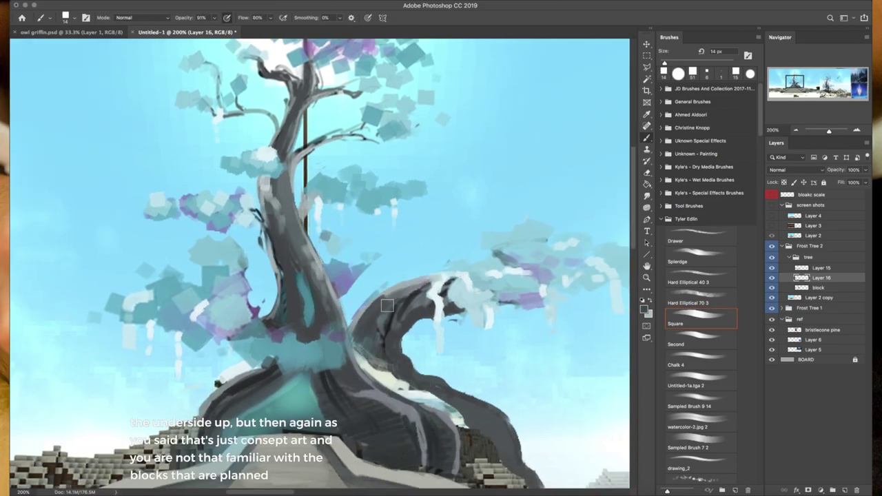
{"action": "scroll", "coordinate": [372, 329], "scroll_direction": "down", "scroll_amount": 2}
{"action": "scroll", "coordinate": [372, 329], "scroll_direction": "right", "scroll_amount": 3}
{"action": "right_click", "coordinate": [321, 301]}
{"action": "key", "text": "Return"}
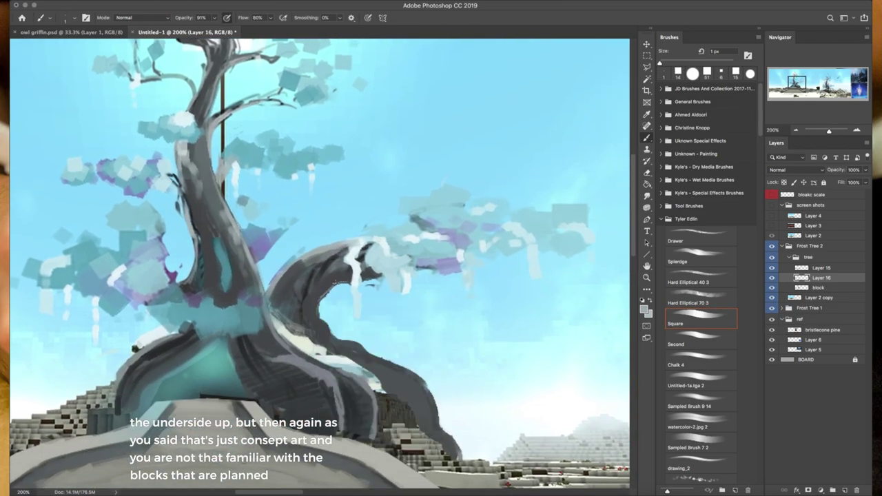
{"action": "scroll", "coordinate": [320, 264], "scroll_direction": "right", "scroll_amount": 3}
- Repaint the lower branch's edge on the block layer with a 10 px brush
{"action": "key", "text": "alt+bracketleft"}
{"action": "right_click", "coordinate": [471, 321]}
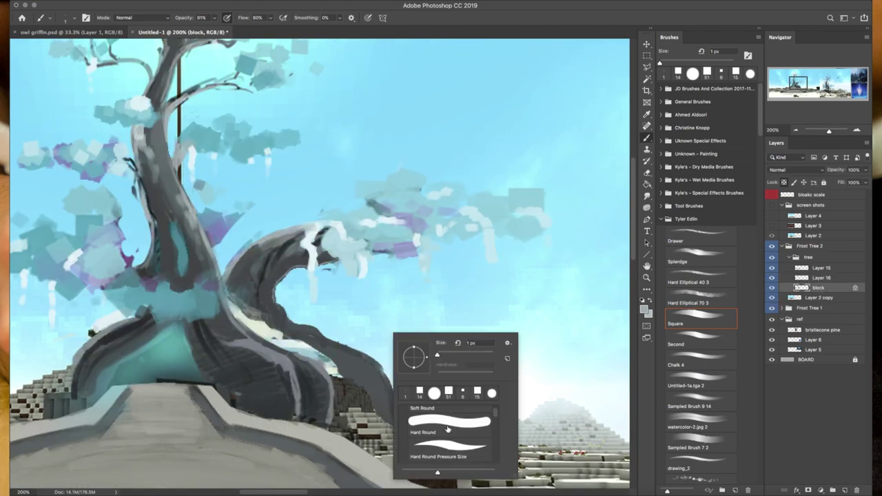
{"action": "type", "text": "10"}
{"action": "key", "text": "Return"}
{"action": "mouse_move", "coordinate": [279, 289]}
{"action": "left_mouse_down"}
{"action": "mouse_move", "coordinate": [364, 346]}
{"action": "mouse_move", "coordinate": [389, 403]}
{"action": "left_mouse_up"}
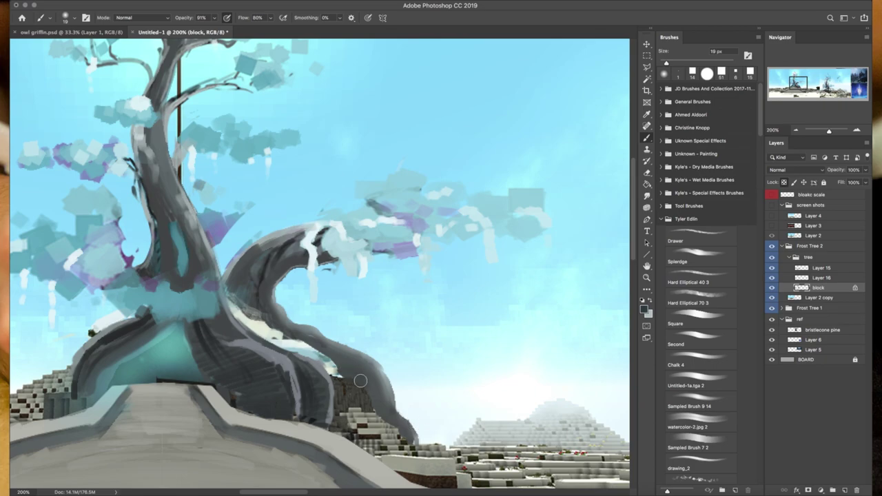
{"action": "scroll", "coordinate": [354, 366], "scroll_direction": "left", "scroll_amount": 5}
{"action": "scroll", "coordinate": [285, 475], "scroll_direction": "left", "scroll_amount": 3}
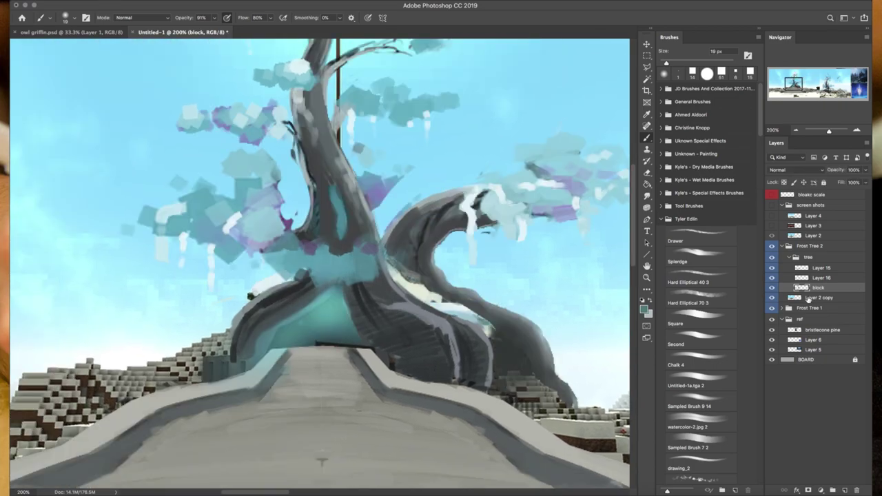
- Target Layer 15 and set the brush size to 12 px
{"action": "left_click", "coordinate": [769, 269]}
{"action": "right_click", "coordinate": [330, 338]}
{"action": "type", "text": "12"}
{"action": "key", "text": "Return"}
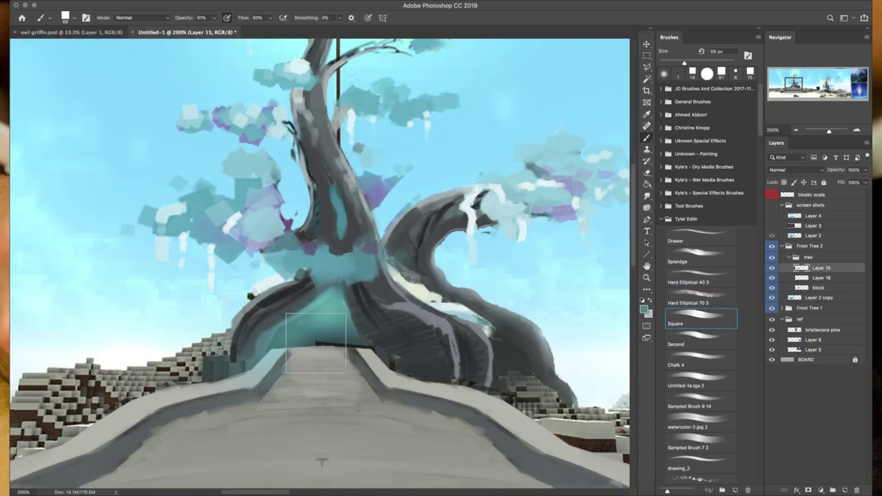
{"action": "right_click", "coordinate": [328, 337]}
{"action": "key", "text": "Escape"}
{"action": "scroll", "coordinate": [372, 355], "scroll_direction": "left", "scroll_amount": 5}
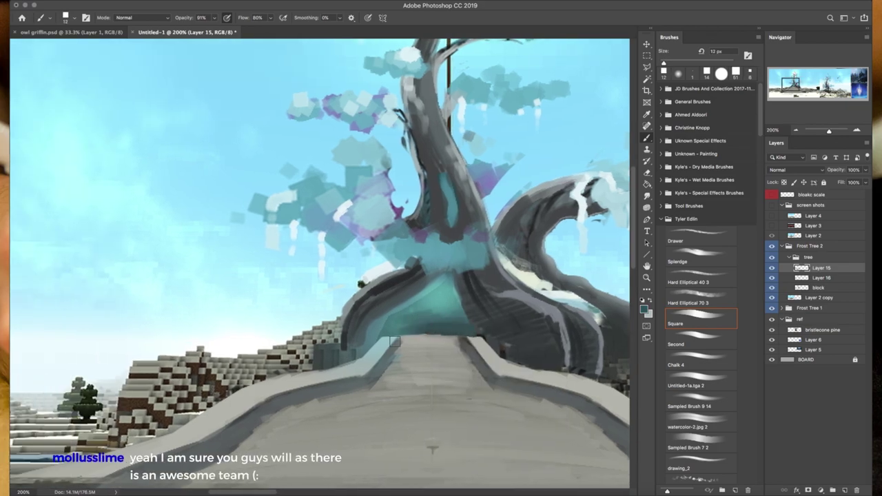
- Paint sampled road grey and darker strokes over the teal trunk base
{"action": "left_click", "coordinate": [443, 322], "text": "alt"}
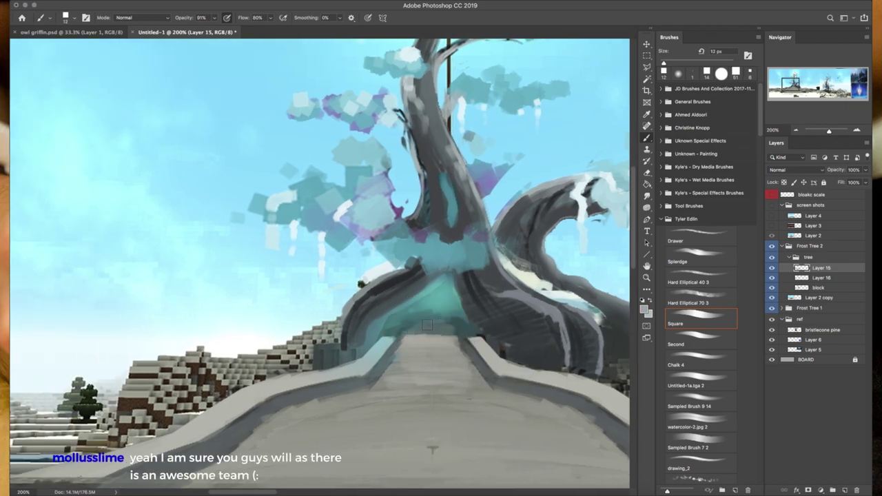
{"action": "mouse_move", "coordinate": [420, 334]}
{"action": "left_mouse_down"}
{"action": "mouse_move", "coordinate": [407, 348]}
{"action": "mouse_move", "coordinate": [439, 344]}
{"action": "left_mouse_up"}
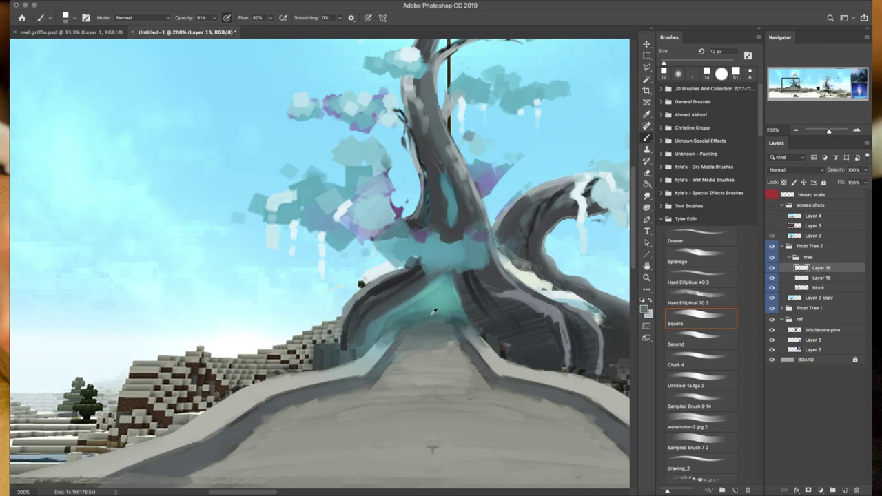
{"action": "left_click", "coordinate": [371, 323], "text": "alt"}
{"action": "mouse_move", "coordinate": [371, 323]}
{"action": "left_mouse_down"}
{"action": "mouse_move", "coordinate": [351, 358]}
{"action": "mouse_move", "coordinate": [348, 343]}
{"action": "mouse_move", "coordinate": [345, 362]}
{"action": "mouse_move", "coordinate": [365, 359]}
{"action": "mouse_move", "coordinate": [337, 344]}
{"action": "mouse_move", "coordinate": [325, 365]}
{"action": "mouse_move", "coordinate": [301, 368]}
{"action": "mouse_move", "coordinate": [341, 330]}
{"action": "mouse_move", "coordinate": [352, 293]}
{"action": "left_mouse_up"}
{"action": "key", "text": "Escape"}
{"action": "key", "text": "e"}
- Fit the canvas, hide the castle and crystal references, and select the Frost Tree 2 group
{"action": "key", "text": "v"}
{"action": "key", "text": "super+minus"}
{"action": "key", "text": "super+minus"}
{"action": "key", "text": "super+minus"}
{"action": "key", "text": "super+minus"}
{"action": "left_click", "coordinate": [810, 307]}
{"action": "left_click", "coordinate": [772, 319]}
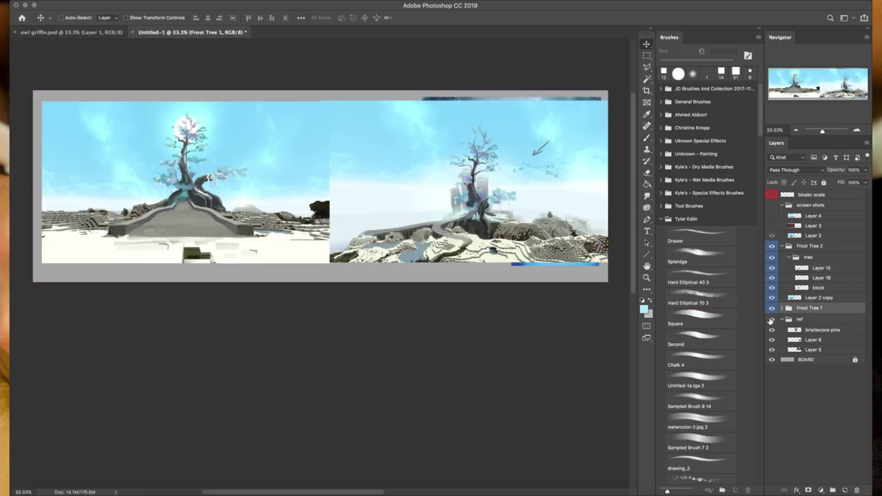
{"action": "left_click", "coordinate": [782, 309]}
{"action": "key", "text": "z"}
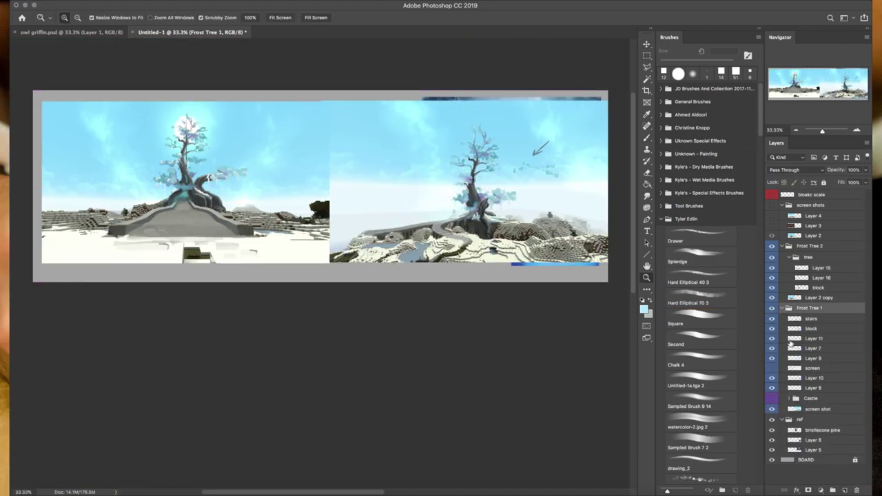
{"action": "scroll", "coordinate": [394, 332], "scroll_direction": "up", "scroll_amount": 2}
{"action": "left_click", "coordinate": [793, 247]}
{"action": "key", "text": "v"}
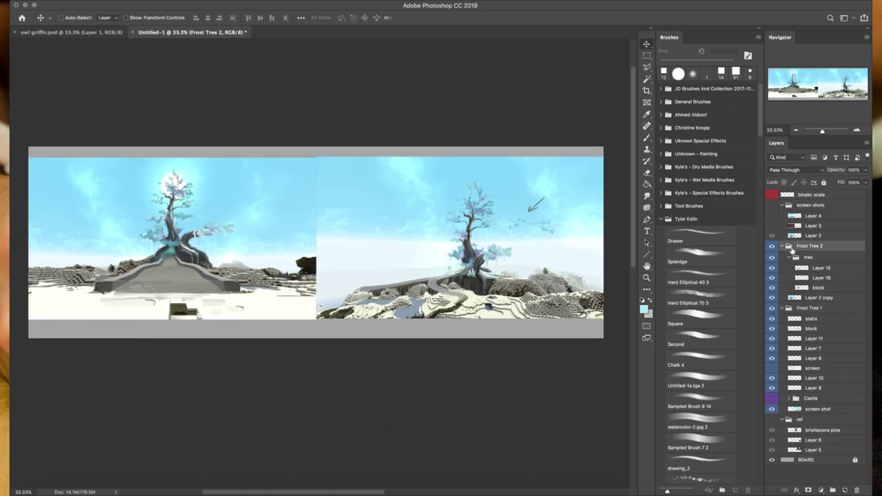